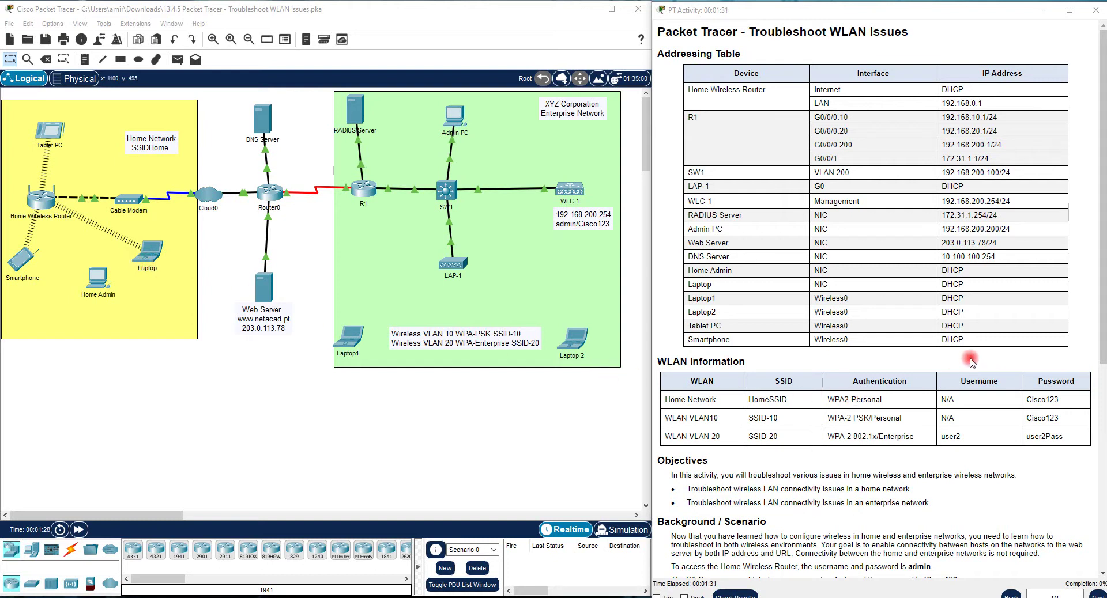
Review the activity's tables, objectives and instructions, and copy the Web Server's IP address 203.0.113.78 from the addressing table
scroll(962, 366, down, 1)
scroll(962, 365, down, 4)
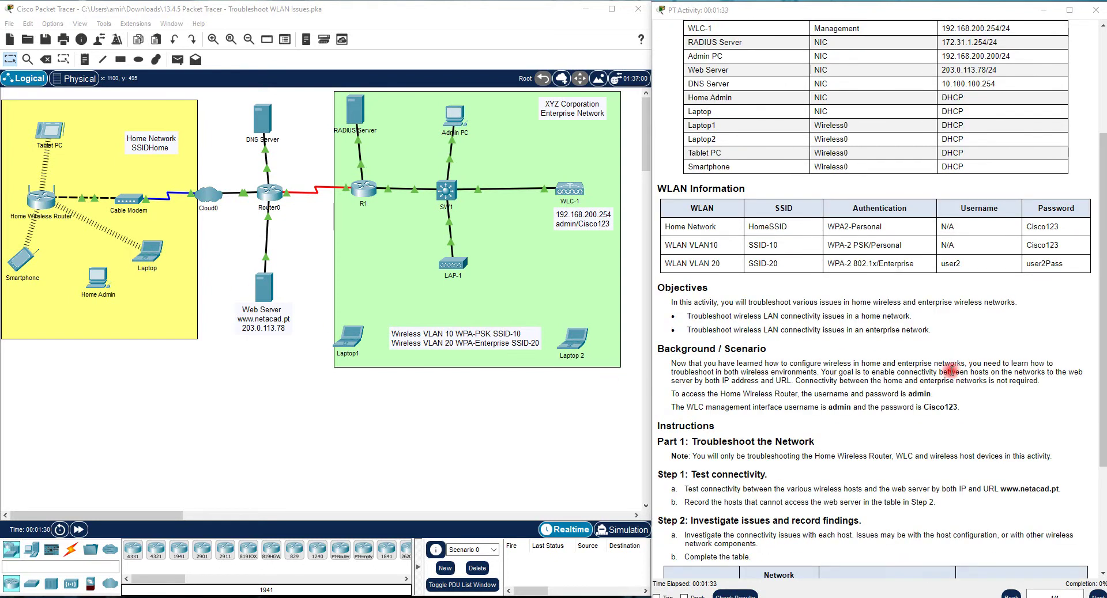
scroll(950, 369, down, 4)
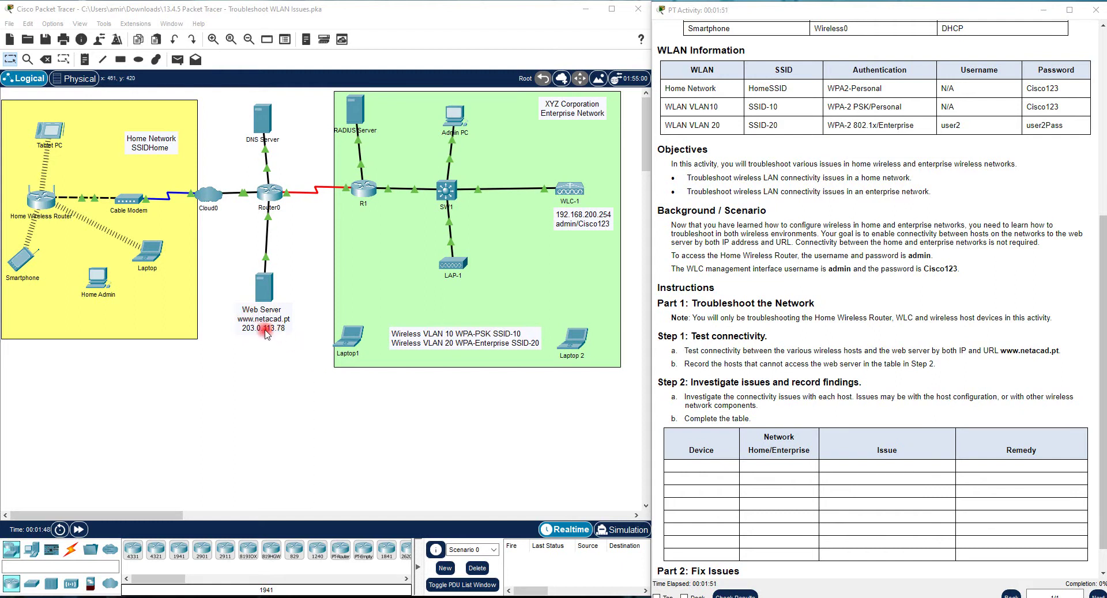
scroll(984, 245, up, 1)
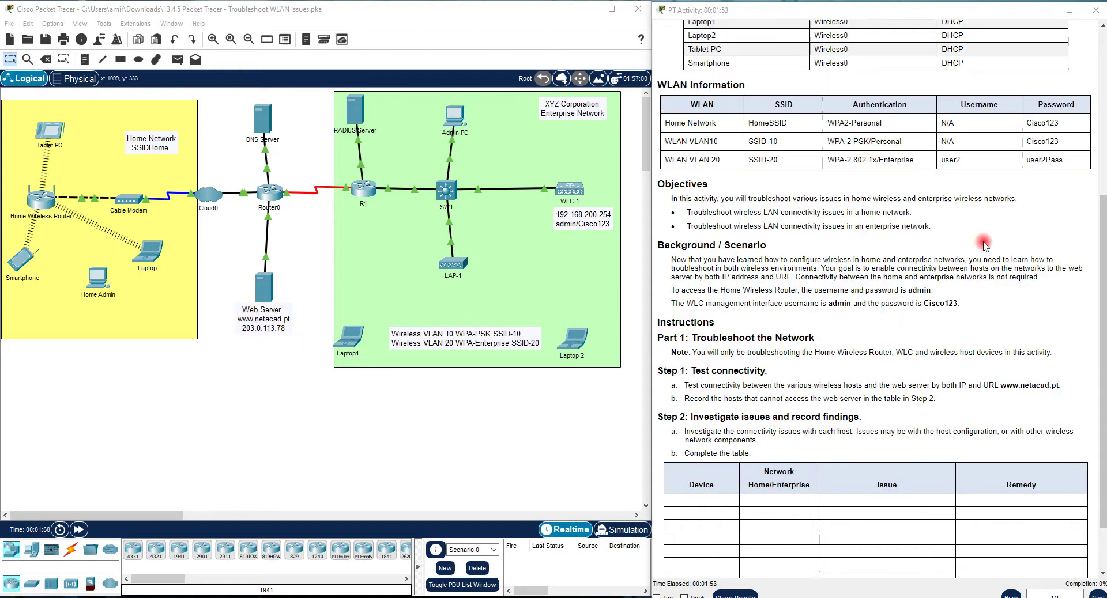
scroll(984, 245, up, 5)
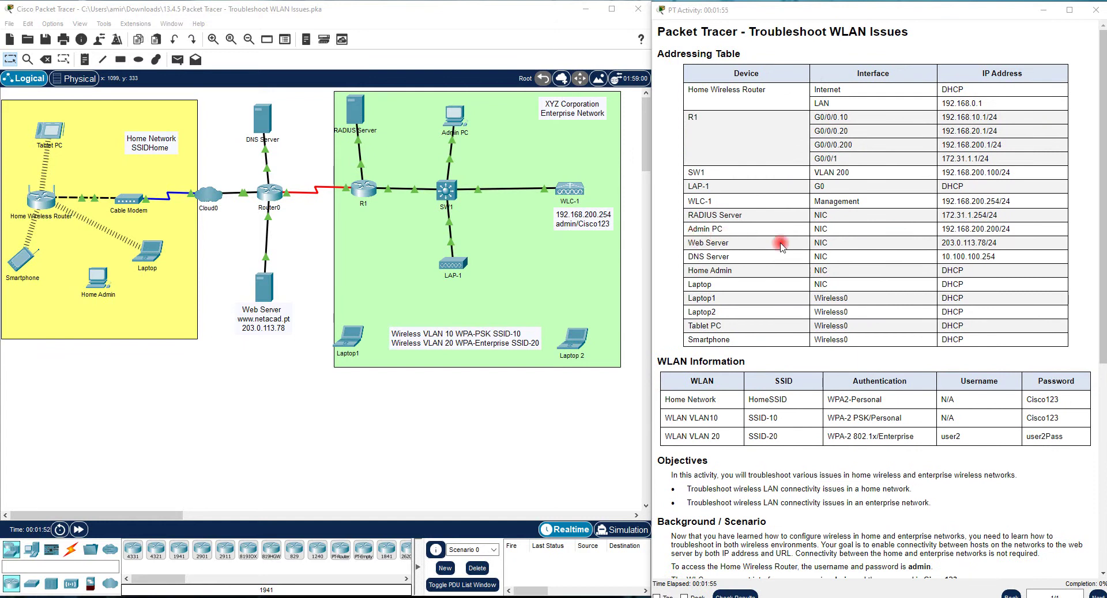
drag(986, 242, 943, 242)
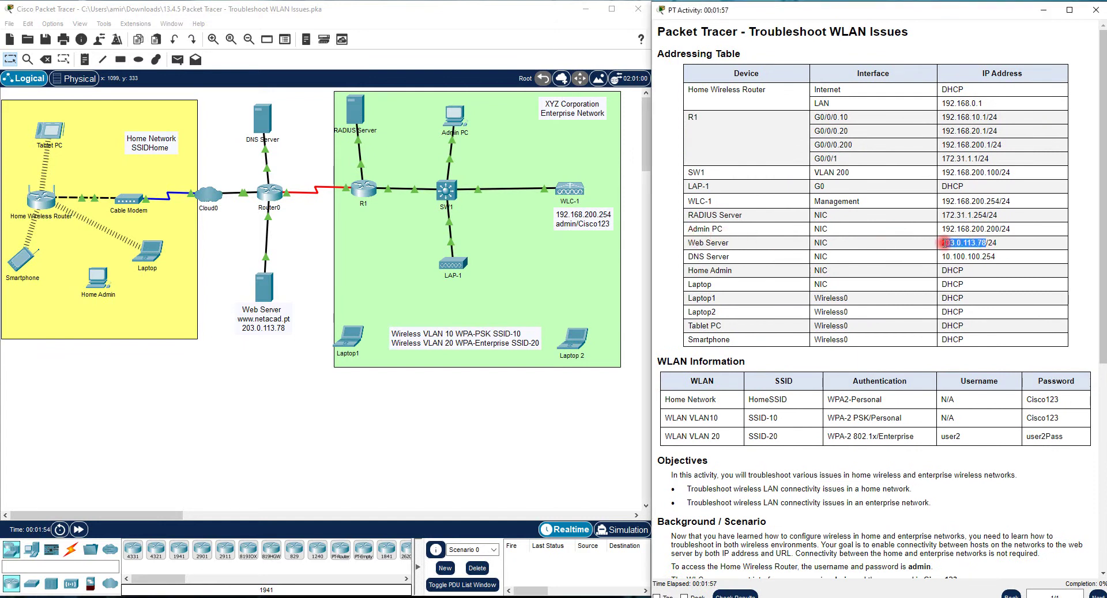
right_click(955, 240)
click(973, 245)
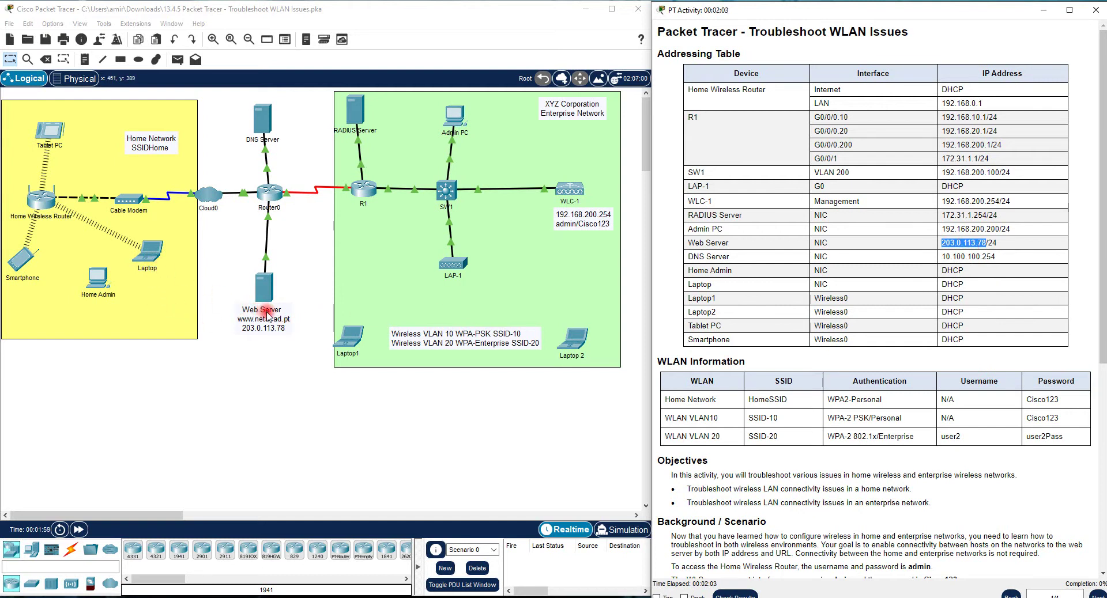
Test the home Laptop's connectivity to the Web Server by pinging 203.0.113.78 from its command prompt
click(151, 252)
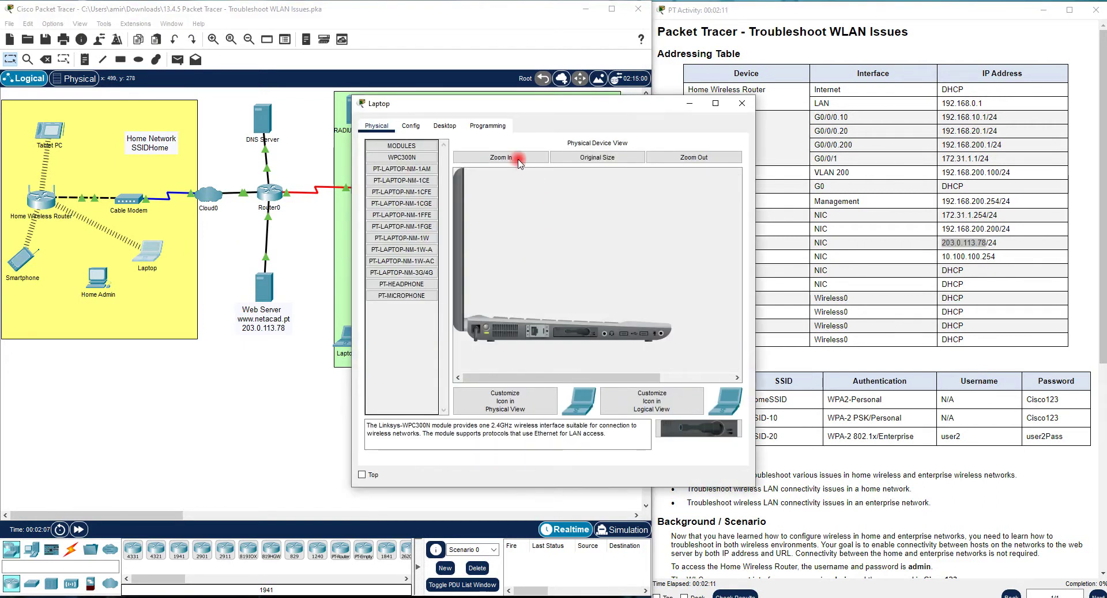
click(444, 125)
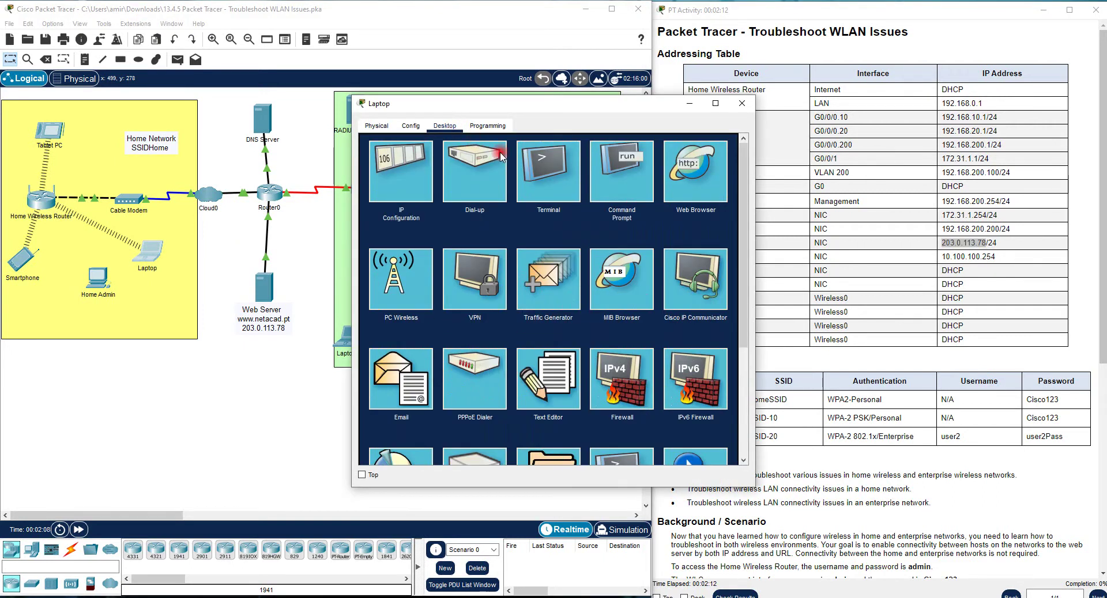
click(627, 192)
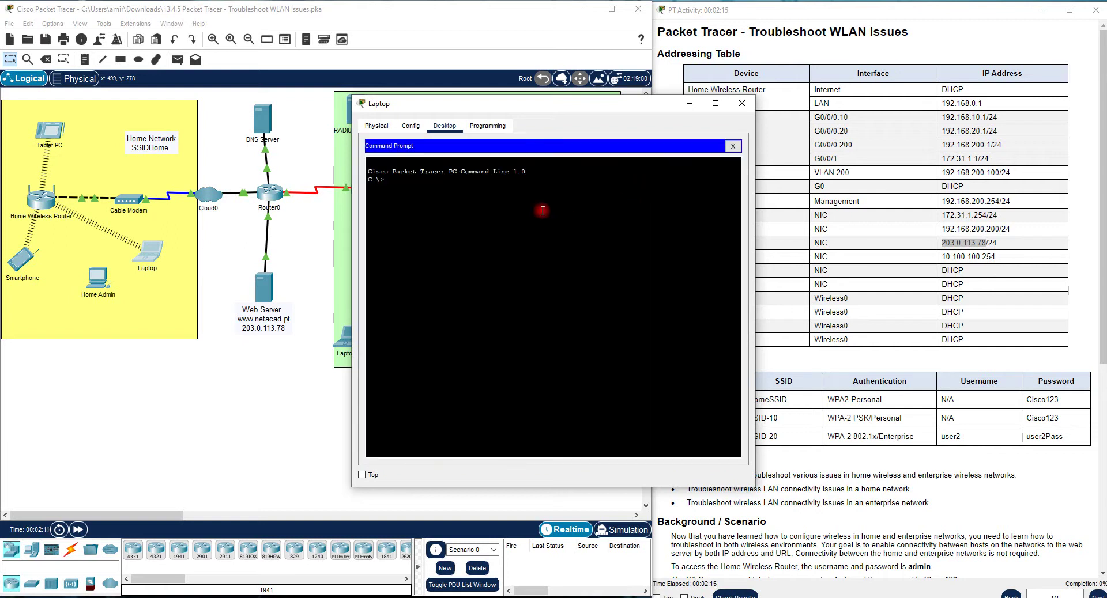
text(ping)
right_click(515, 188)
click(531, 210)
key(Return)
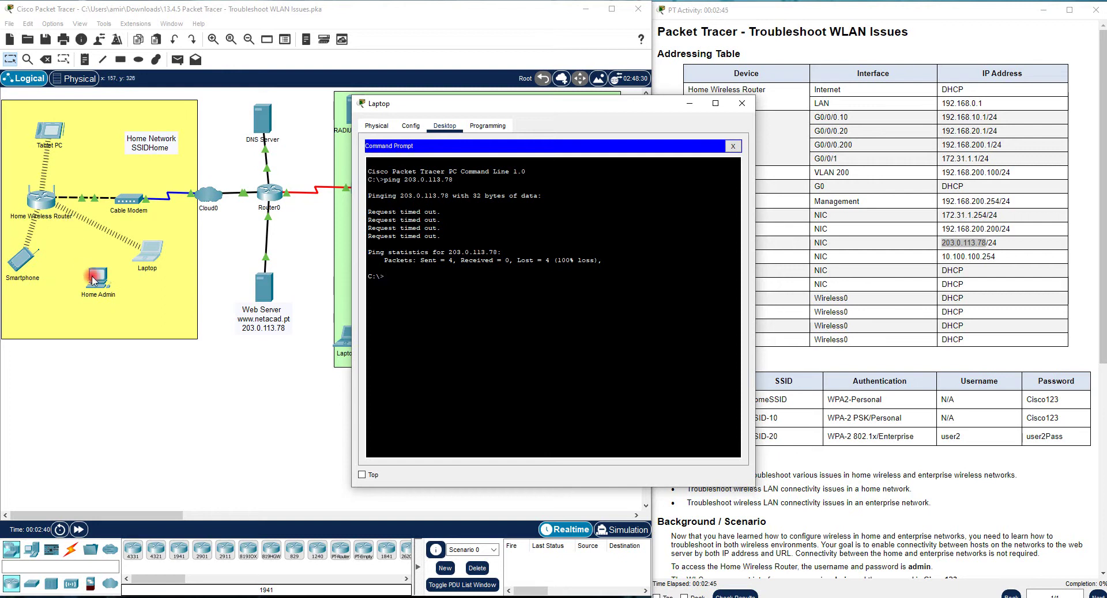
Connect Home Admin to GigabitEthernet 1 on the Home Wireless Router with a copper straight-through cable and fast-forward the simulation time
click(71, 549)
click(184, 554)
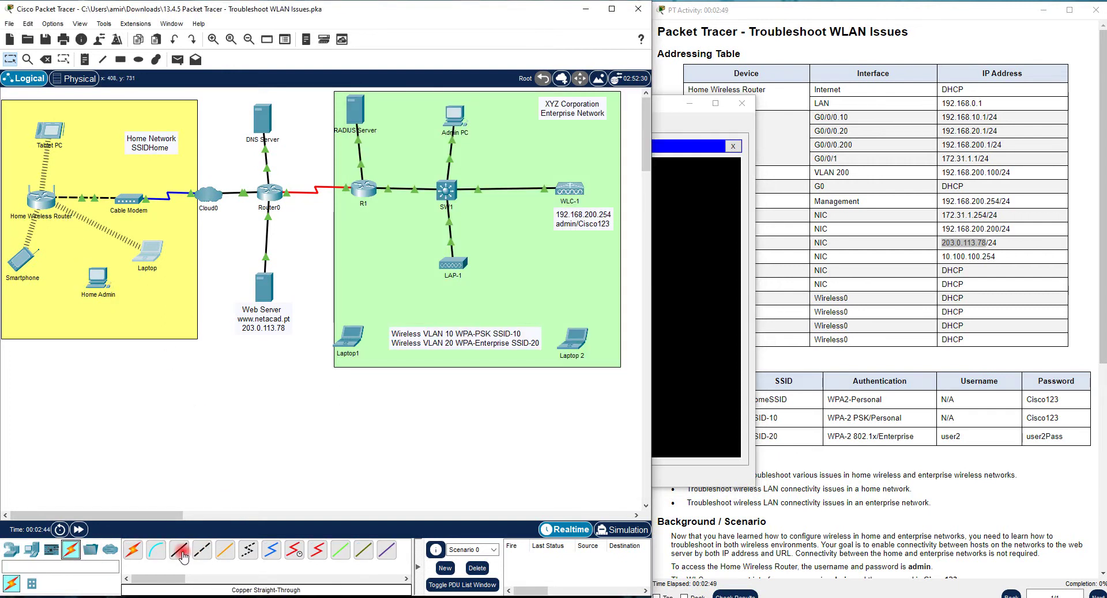
click(98, 280)
click(130, 323)
click(44, 205)
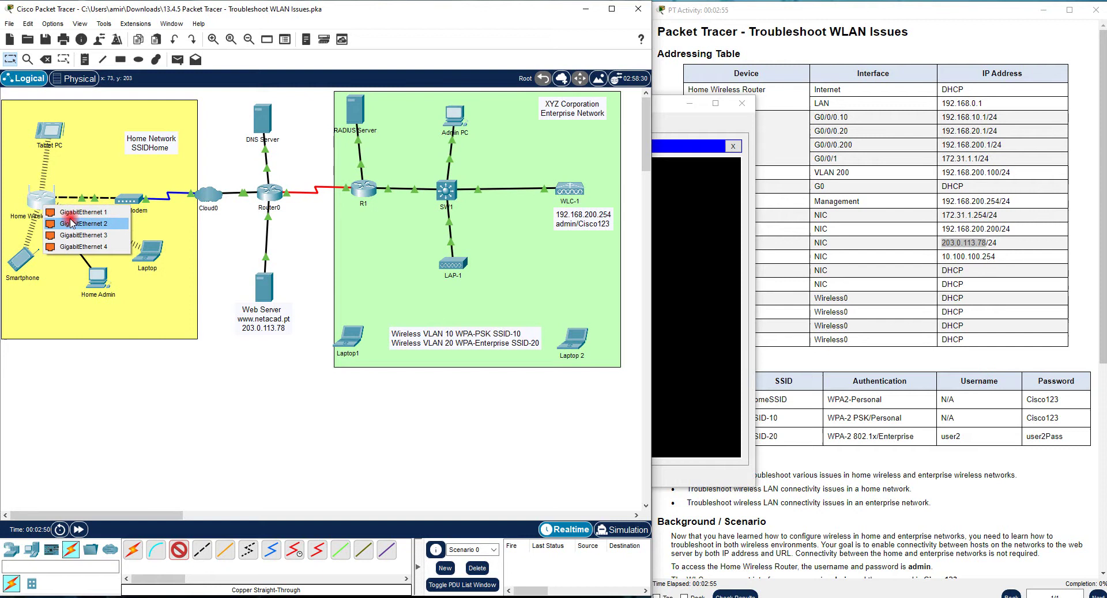
click(74, 215)
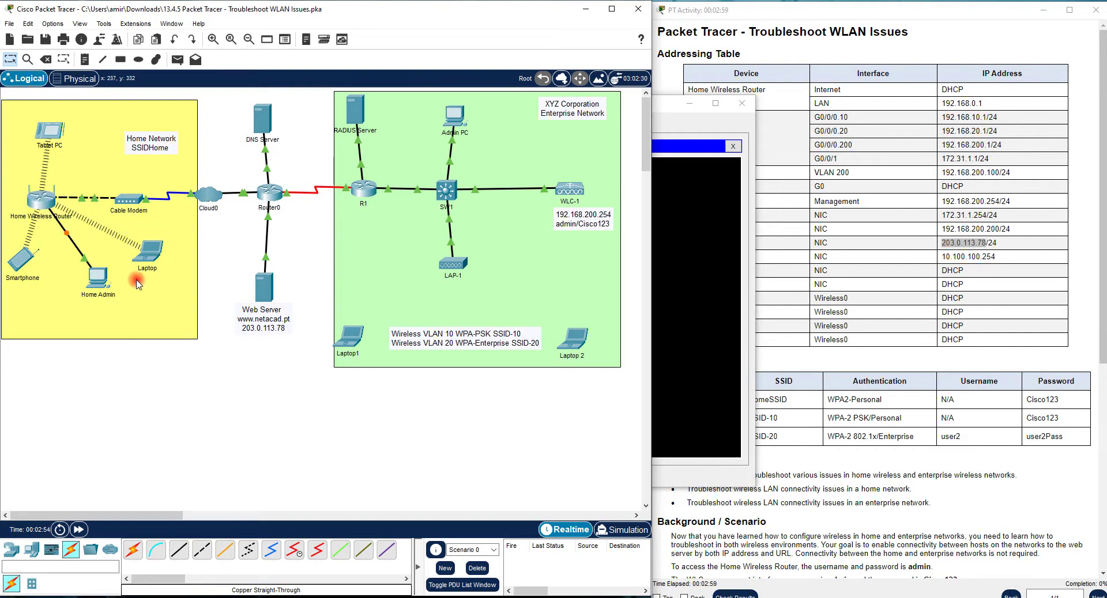
click(80, 530)
click(81, 531)
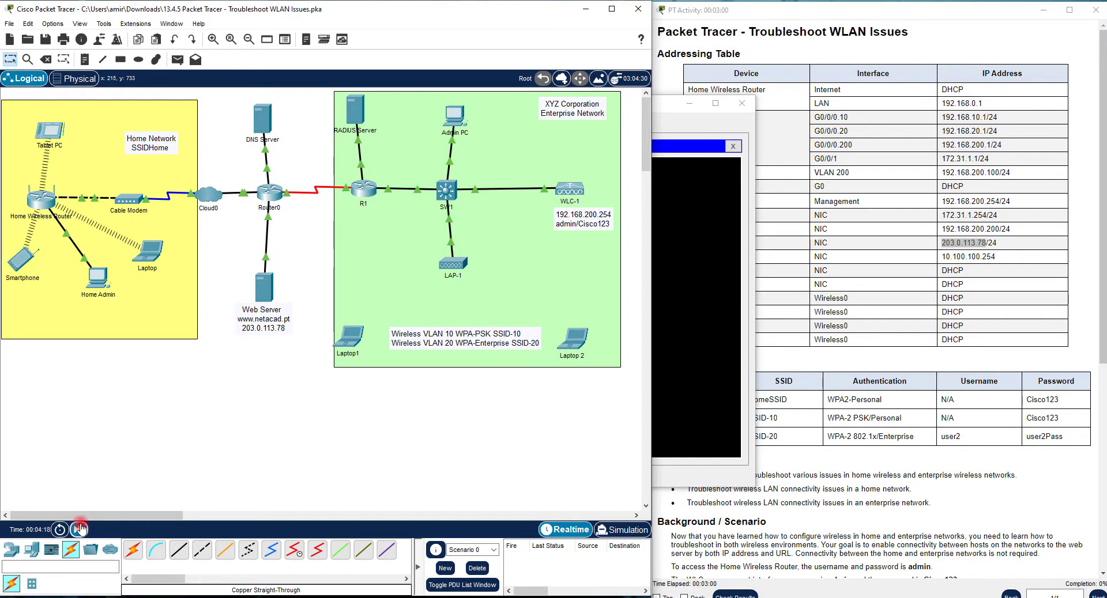
click(79, 529)
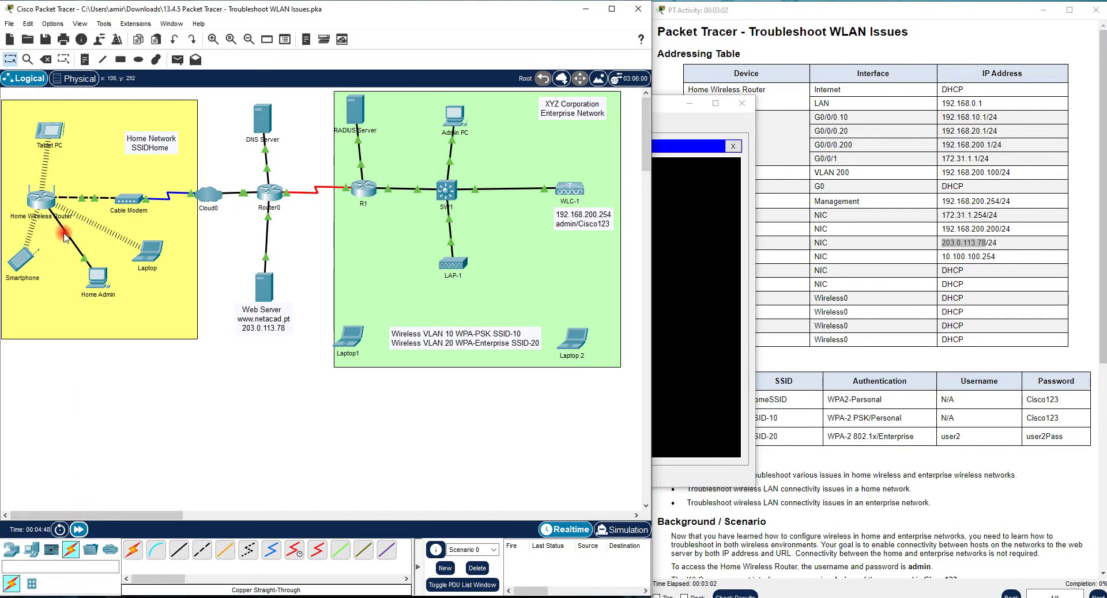
Open the Home Admin PC in place of the Laptop window and copy the Home Wireless Router's LAN address 192.168.0.1 from the addressing table
click(100, 281)
drag(526, 99, 382, 135)
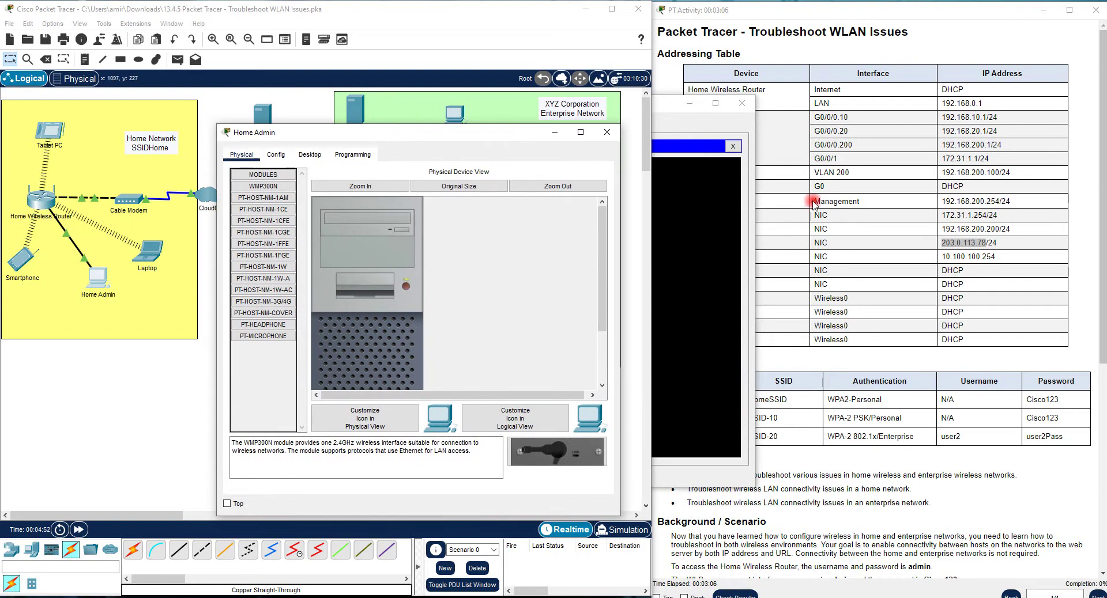
click(741, 103)
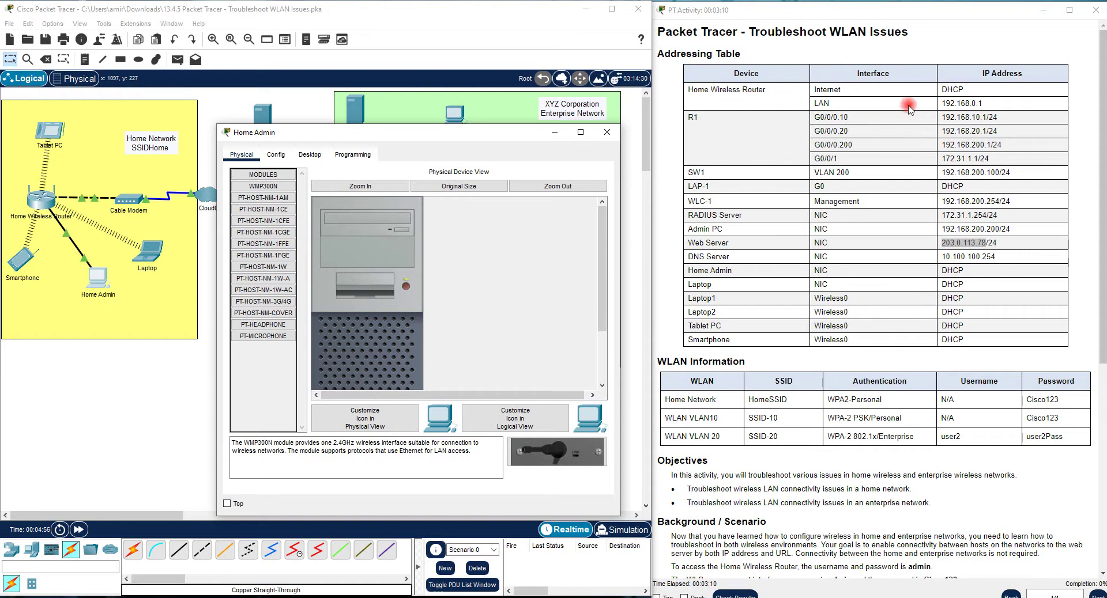
drag(984, 104, 950, 104)
right_click(948, 105)
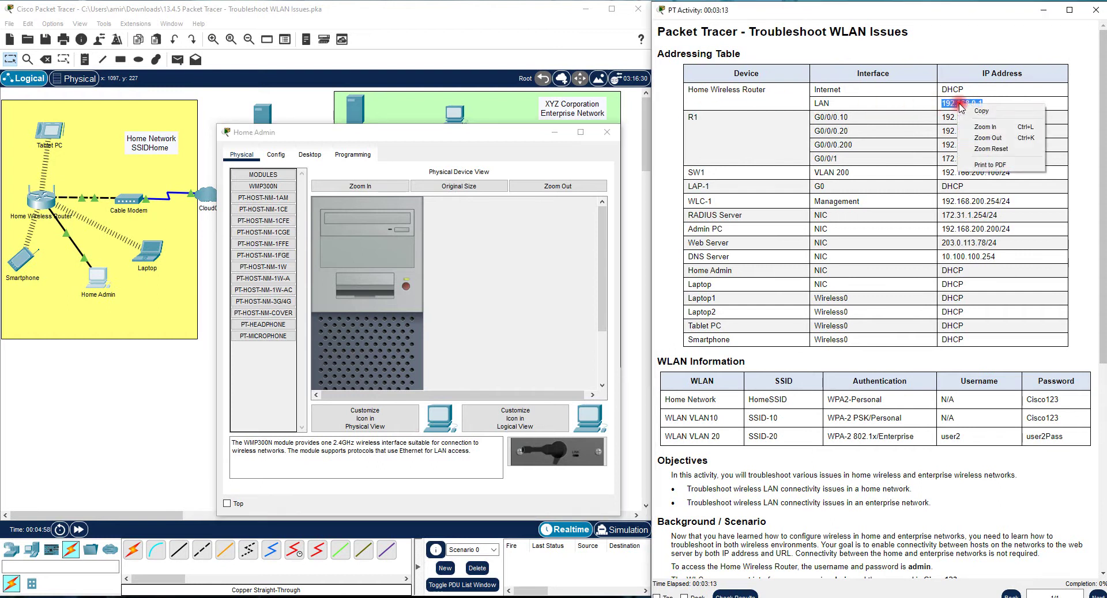
click(966, 108)
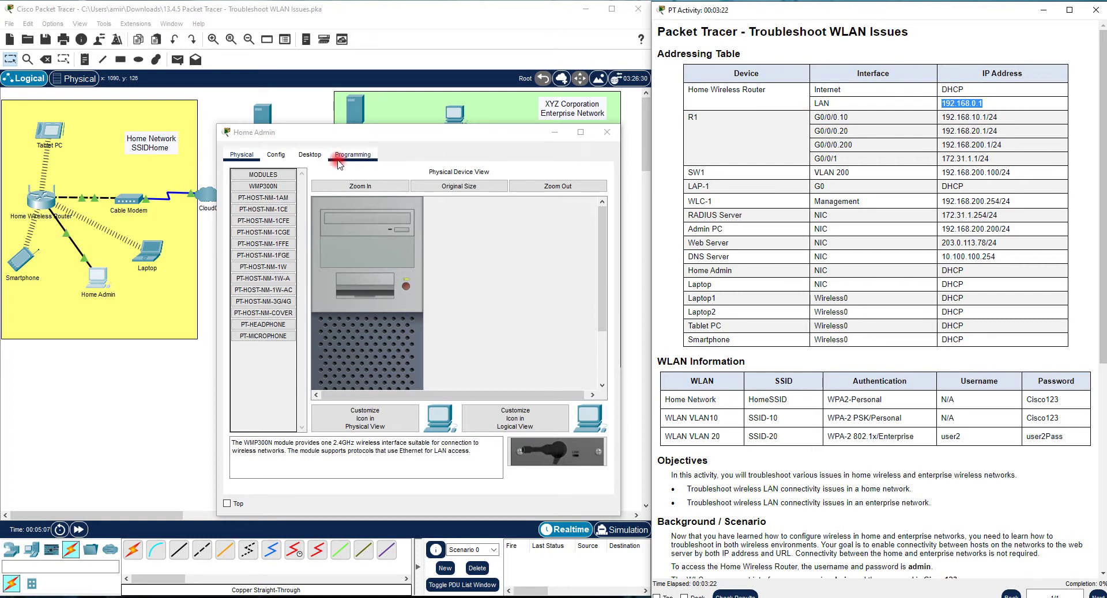
Open 192.168.0.1 in Home Admin's web browser and log in to the router with user name admin and its password
click(310, 155)
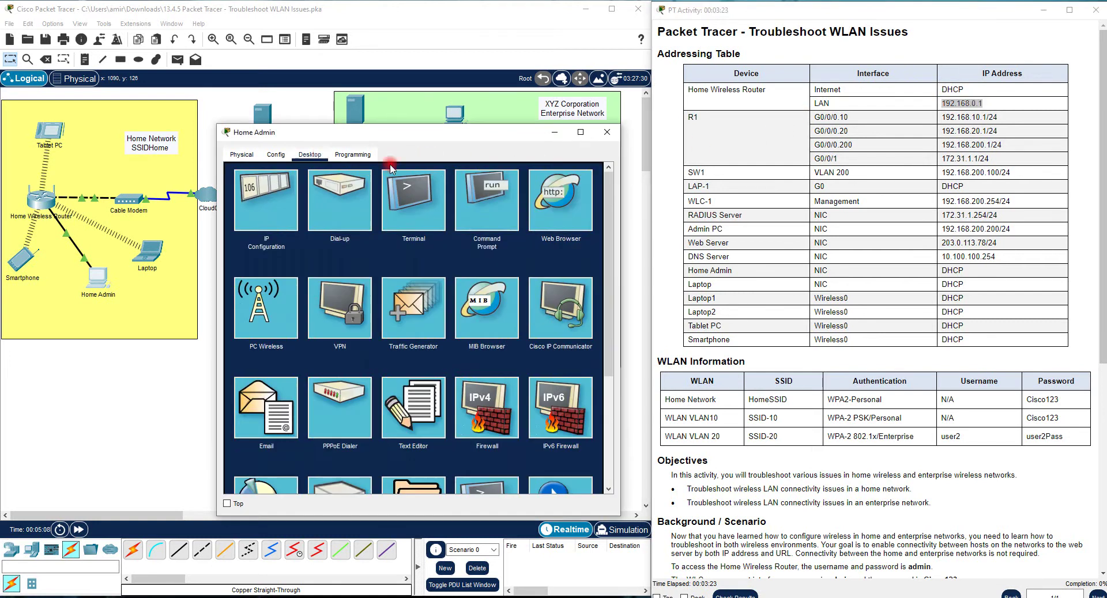
click(552, 222)
right_click(383, 186)
click(403, 237)
key(Return)
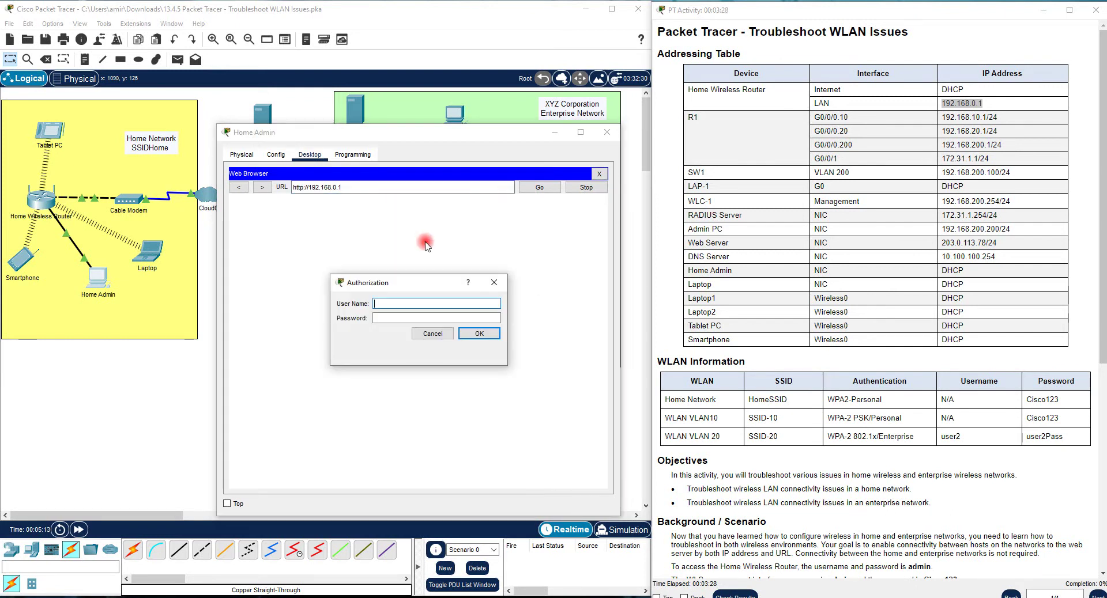
key(Tab)
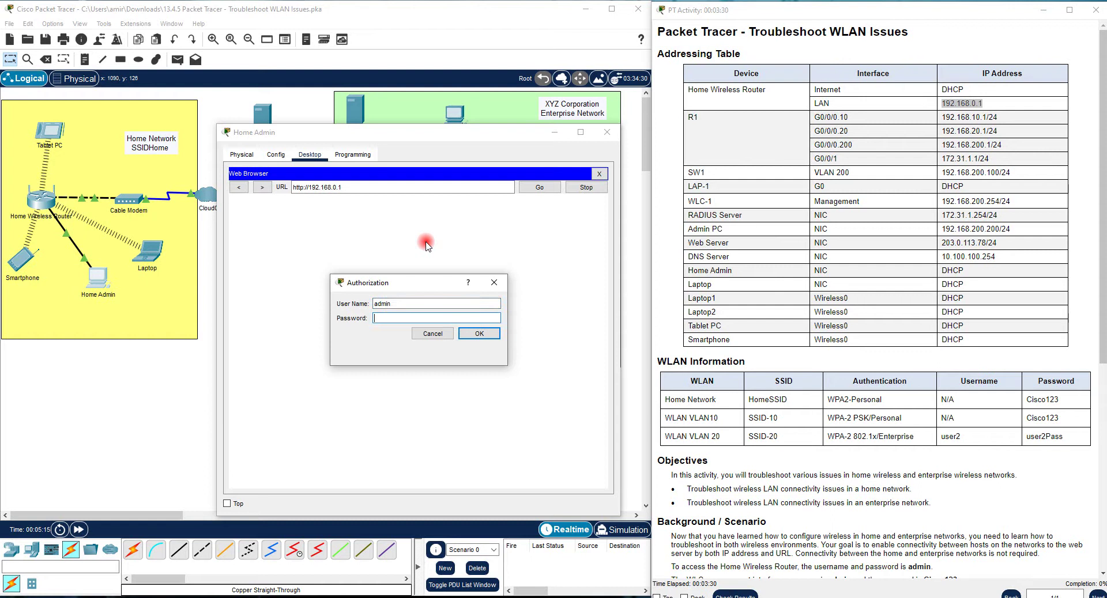
key(Return)
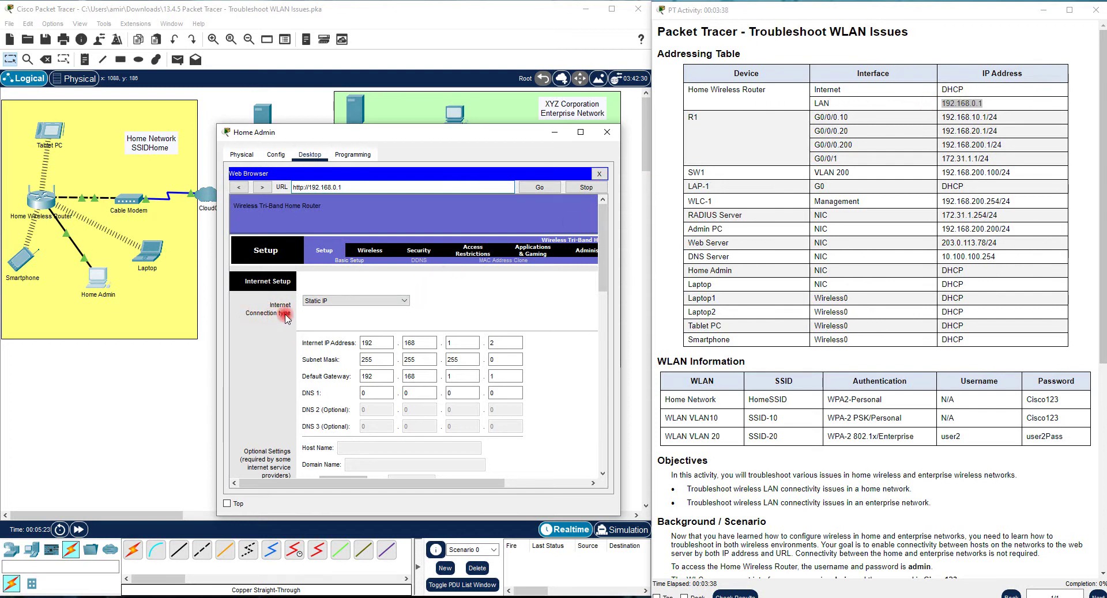
Set the Home Wireless Router's Internet connection type to Automatic Configuration - DHCP
click(375, 301)
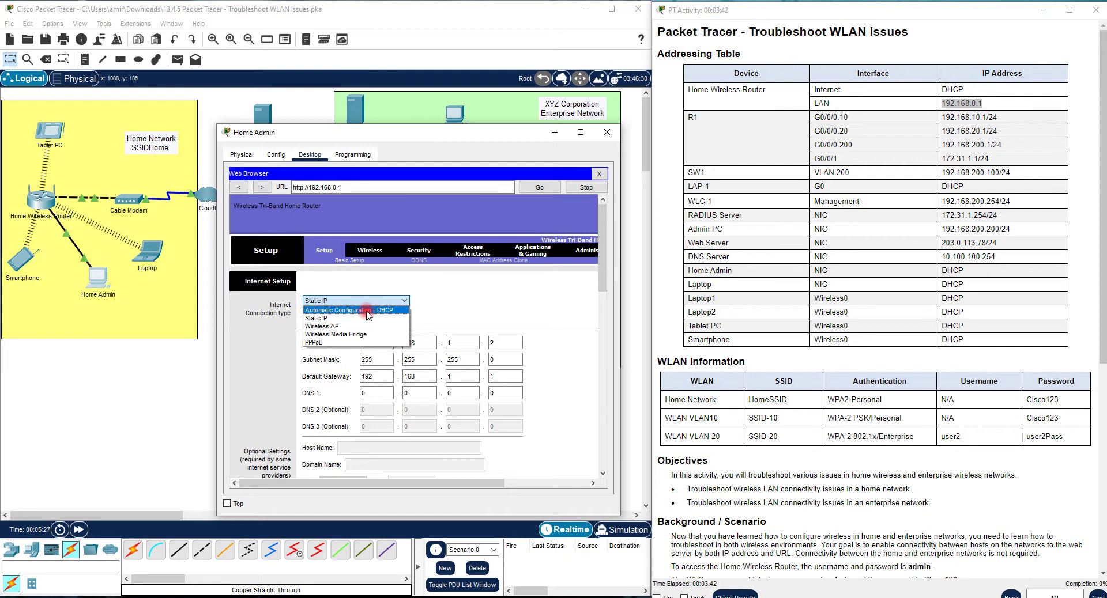
click(366, 311)
Examine the router's Network Setup, including its IP address, DHCP server and Static DNS 1 settings
drag(605, 289, 606, 314)
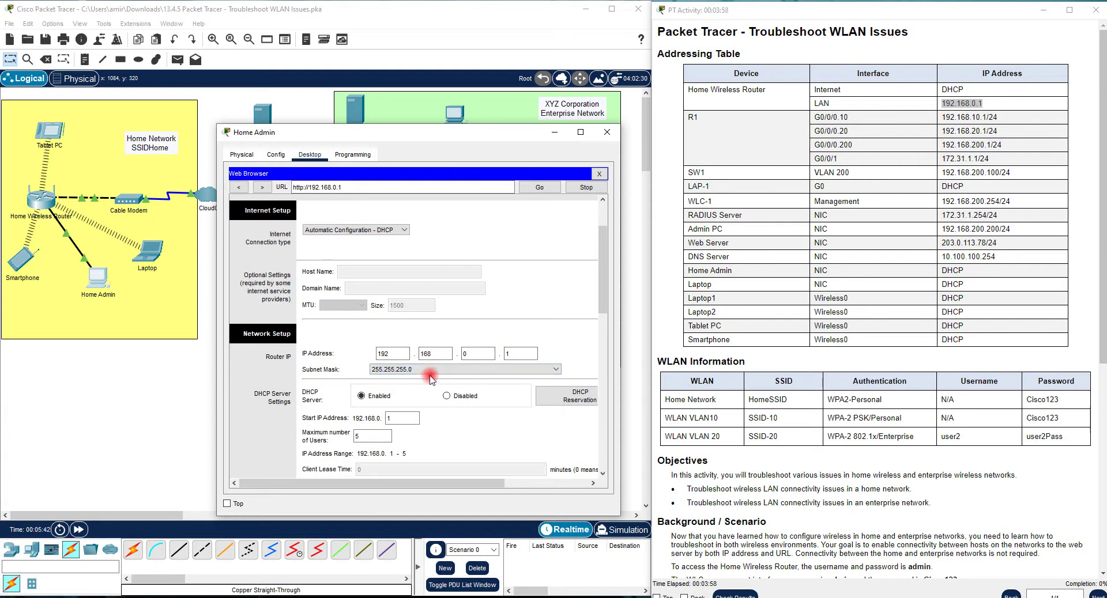
scroll(483, 378, down, 2)
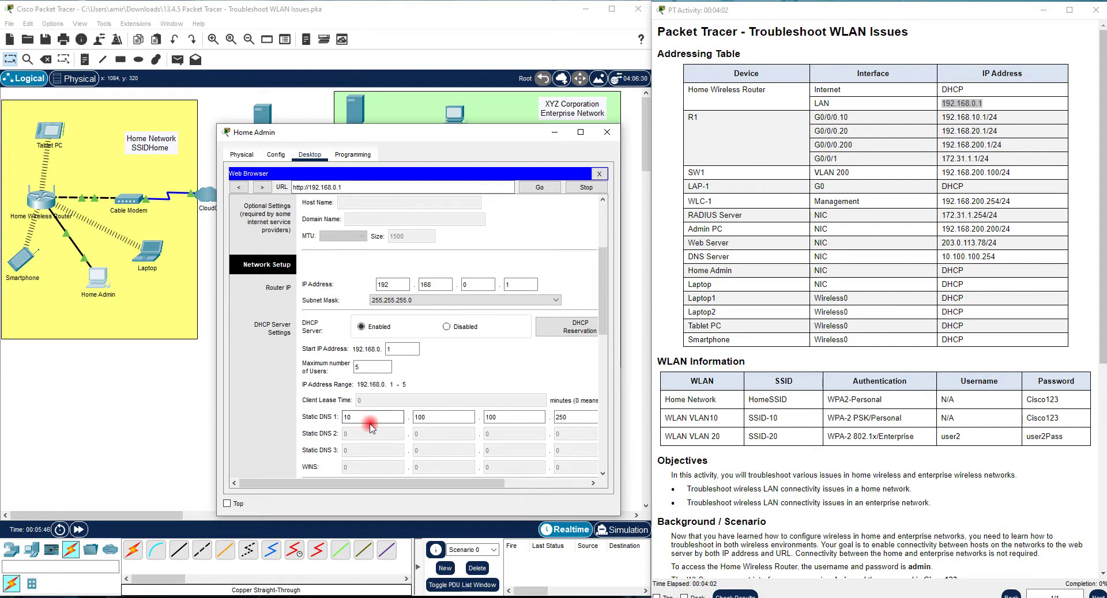
scroll(412, 376, down, 1)
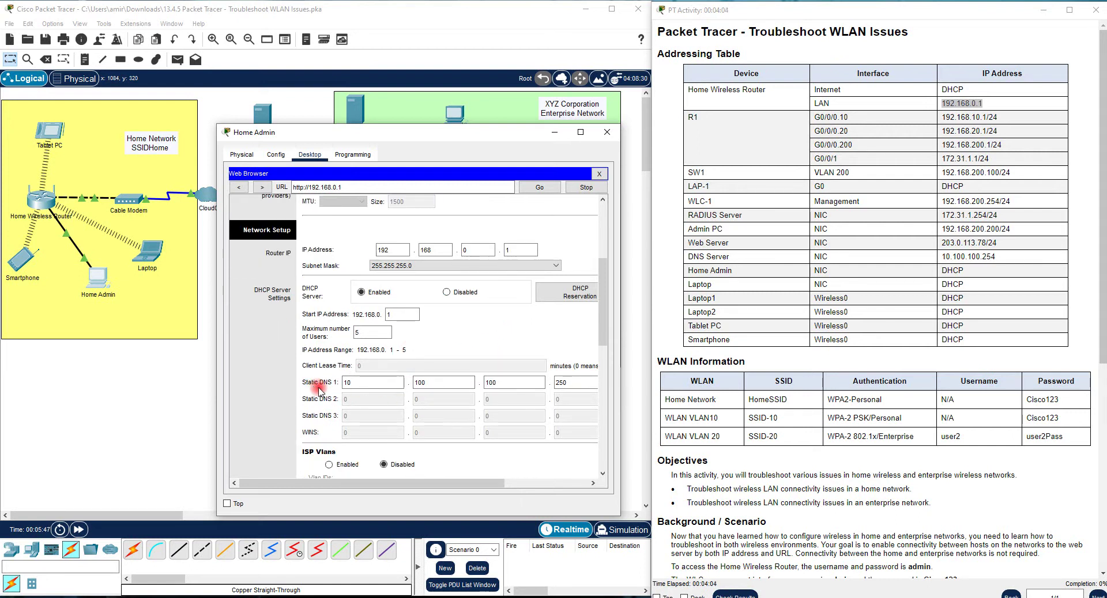
click(358, 385)
click(515, 385)
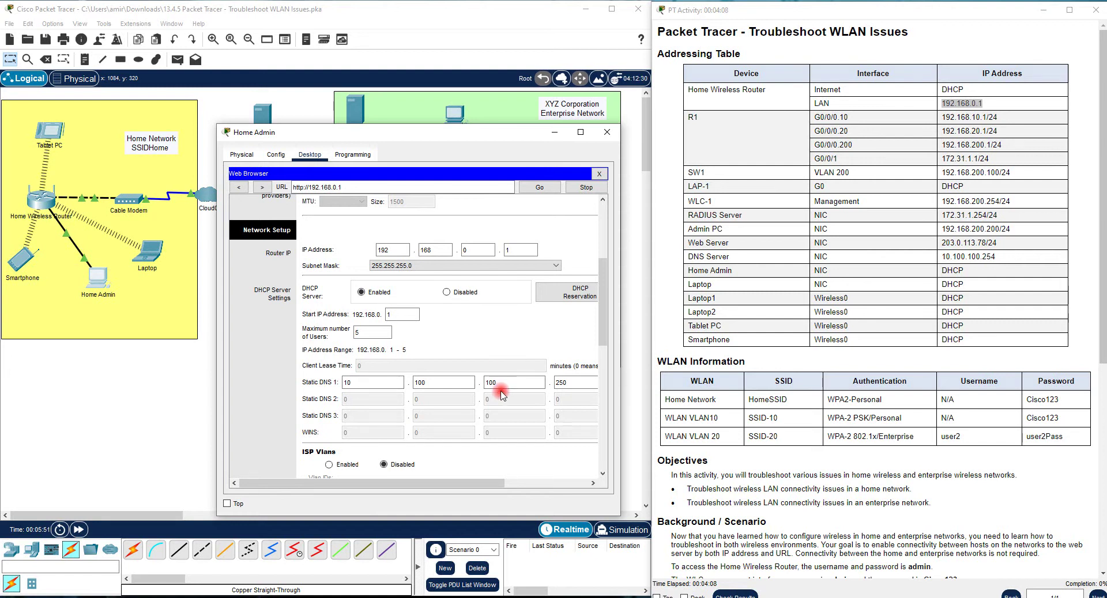
scroll(509, 400, up, 5)
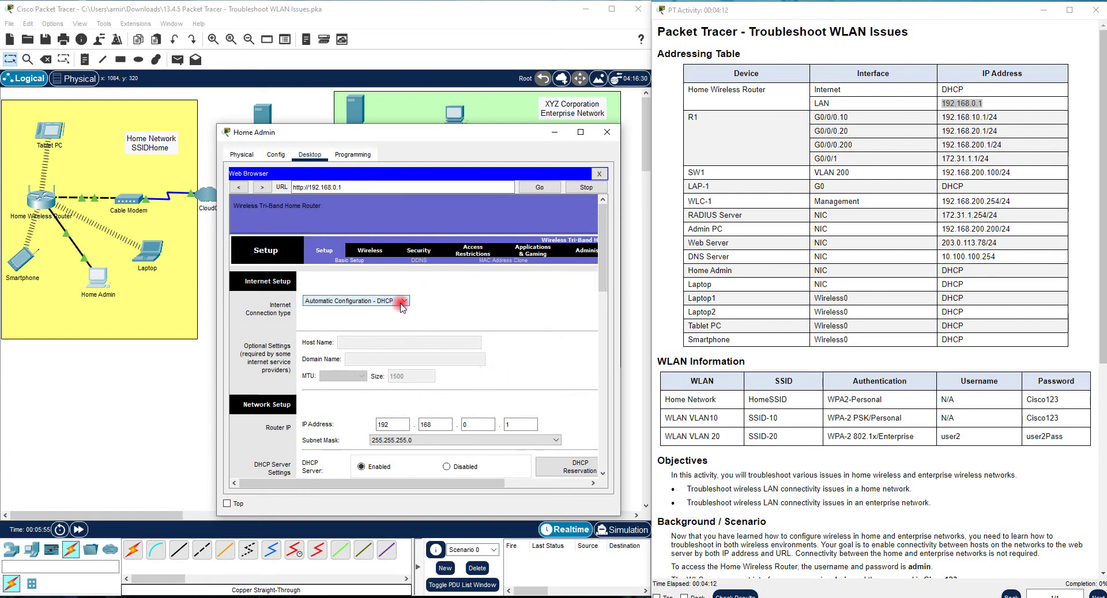
drag(494, 483, 445, 491)
scroll(477, 430, down, 10)
scroll(487, 391, up, 3)
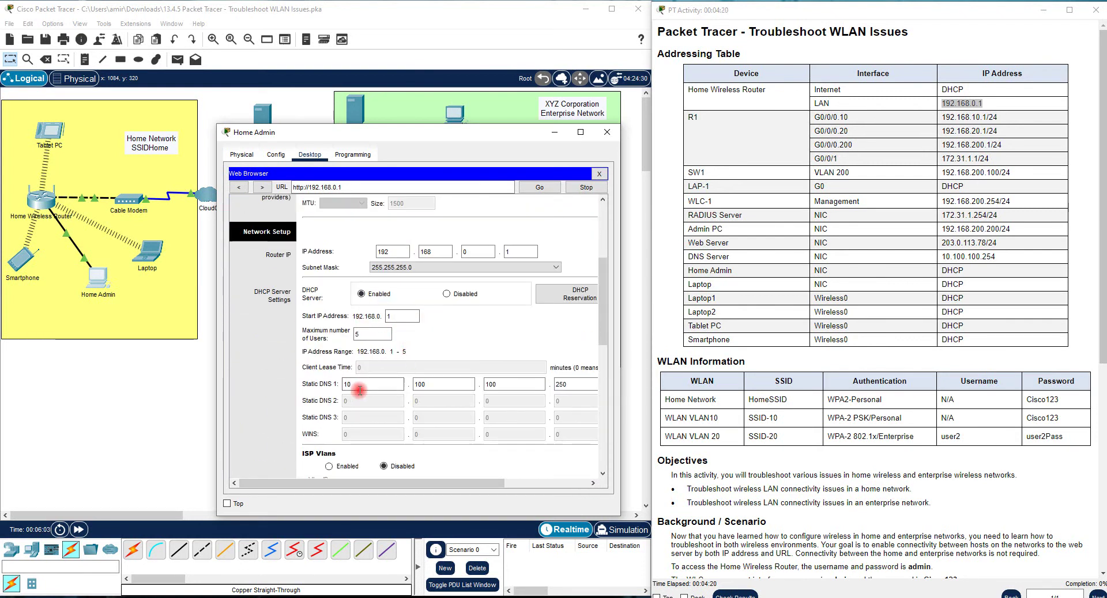
Save the Home Wireless Router's basic setup settings and fast-forward the simulation time
scroll(386, 387, down, 5)
scroll(389, 387, down, 3)
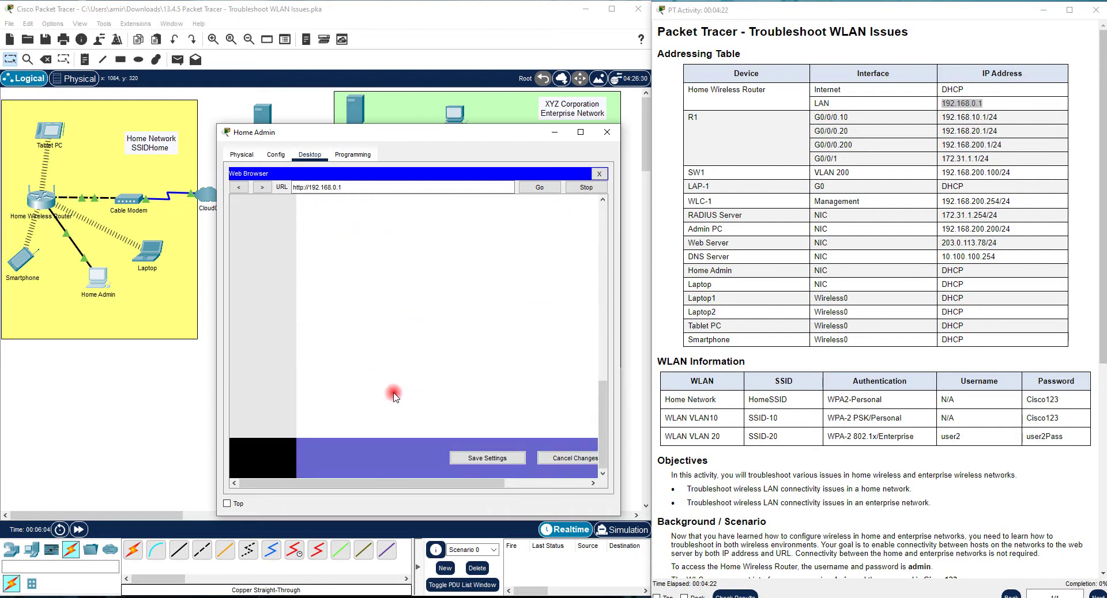
click(487, 459)
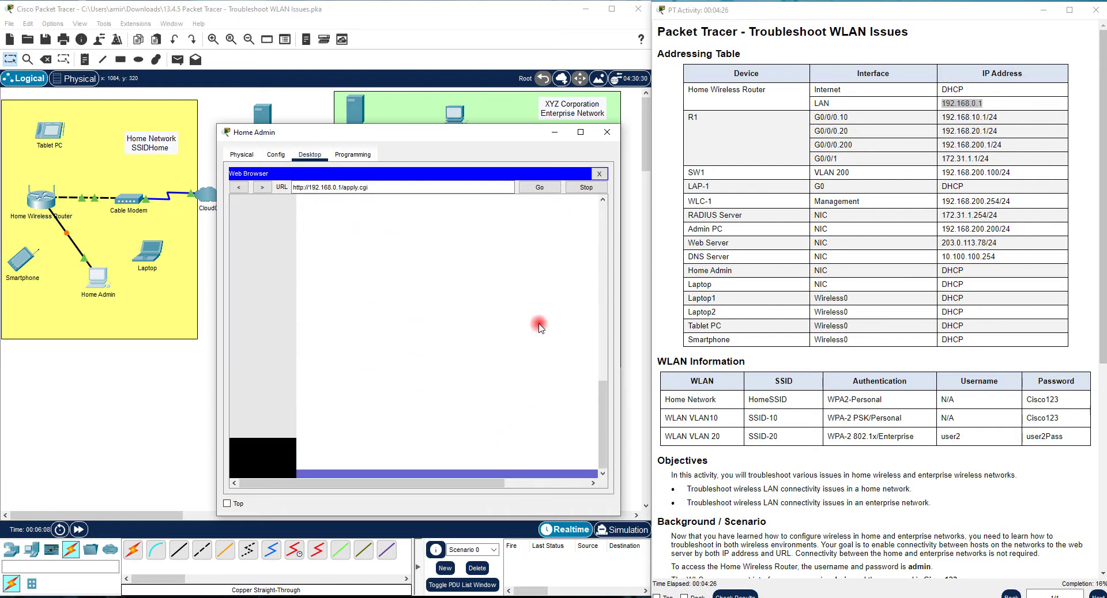
click(550, 136)
click(78, 531)
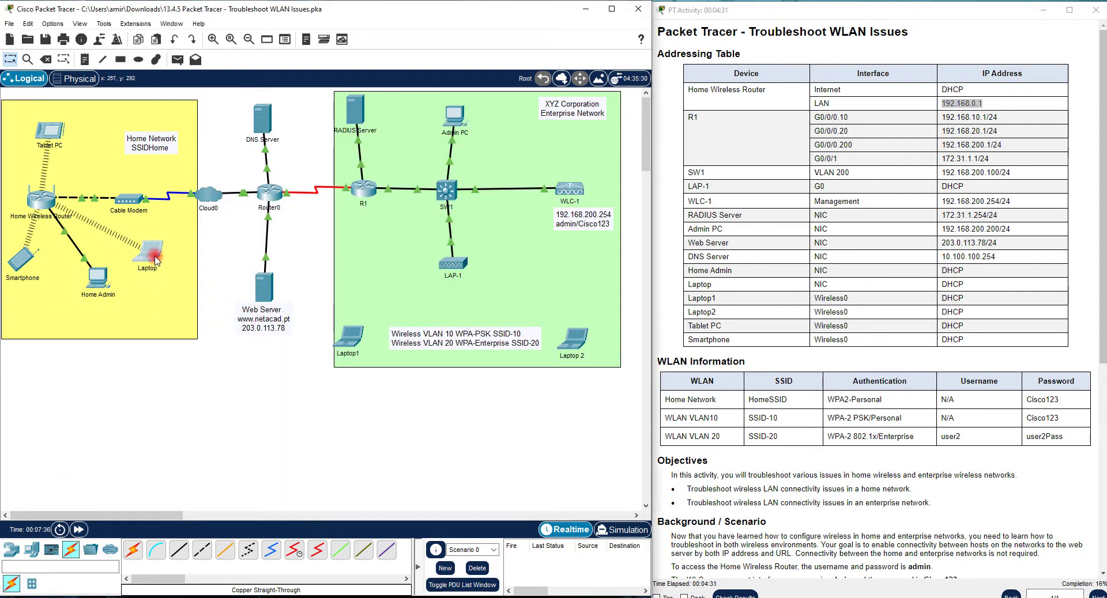
Repeat the ping to 203.0.113.78 from the home Laptop's command prompt
click(150, 251)
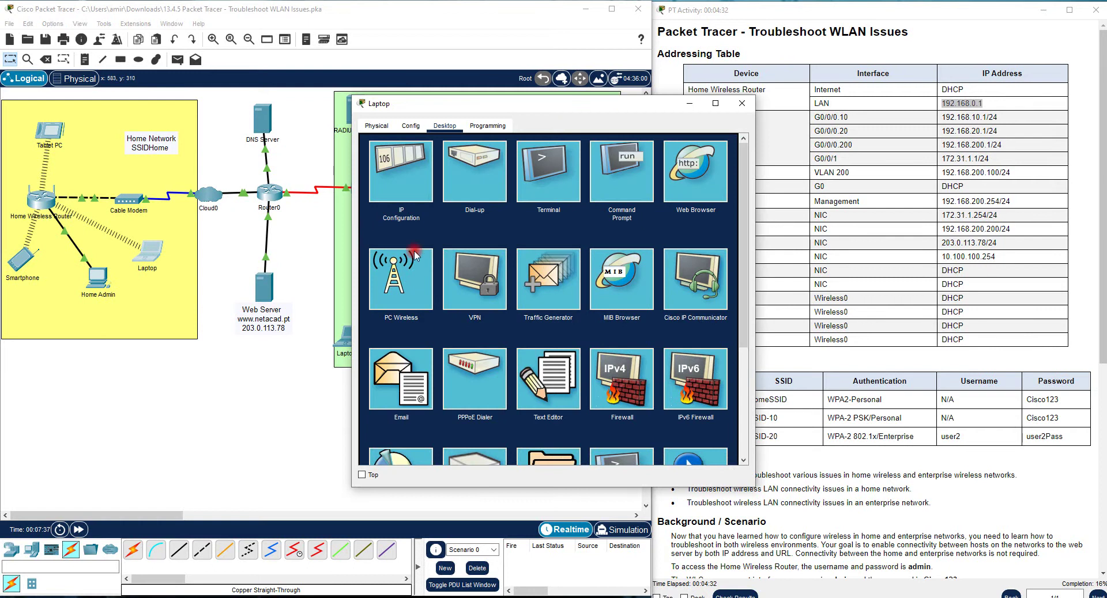
click(594, 185)
key(Return)
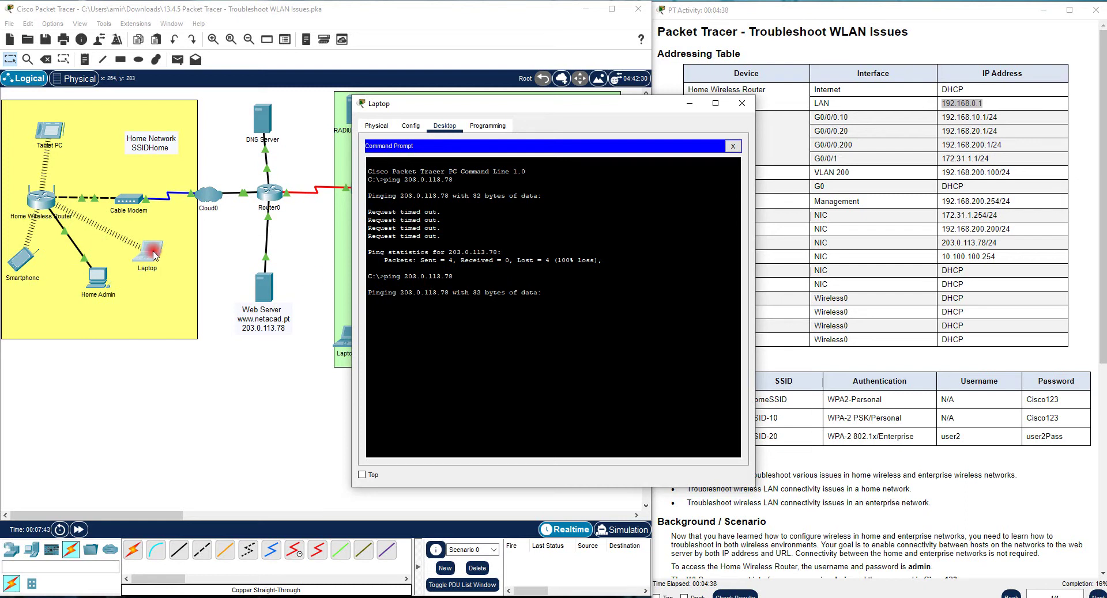
Renew the home Laptop's DHCP address and compare its DNS server with the DNS Server entry in the addressing table
click(730, 148)
click(420, 175)
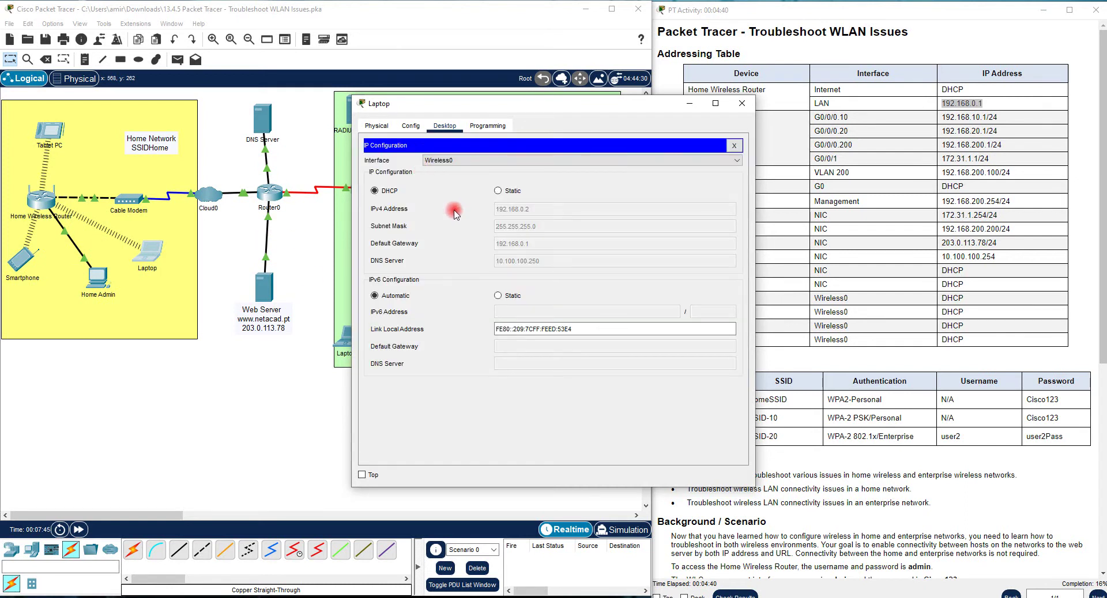
click(507, 193)
click(397, 192)
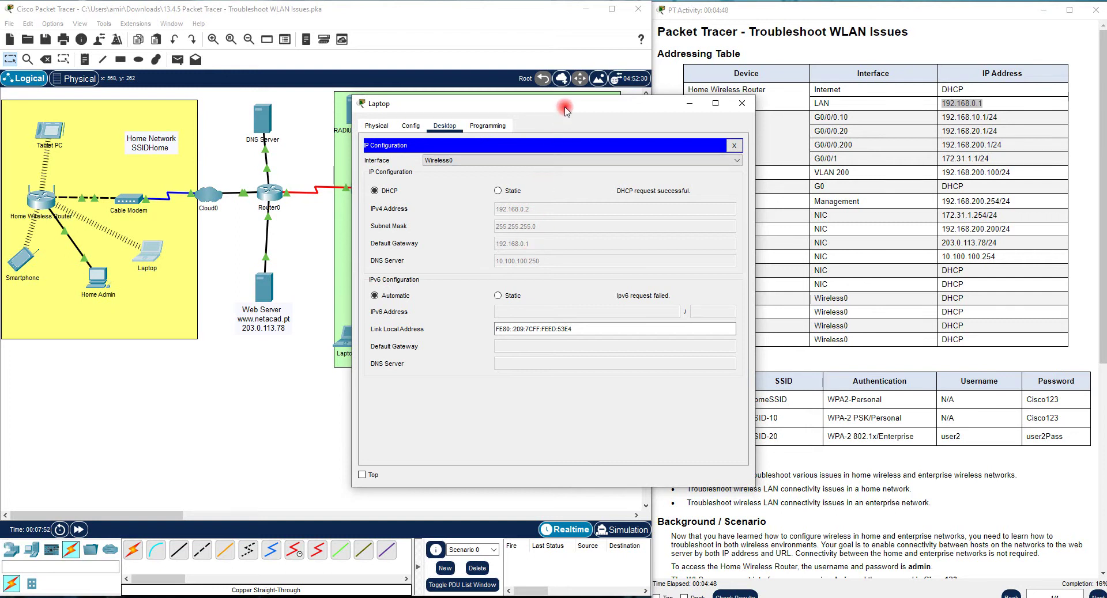
drag(563, 104, 439, 97)
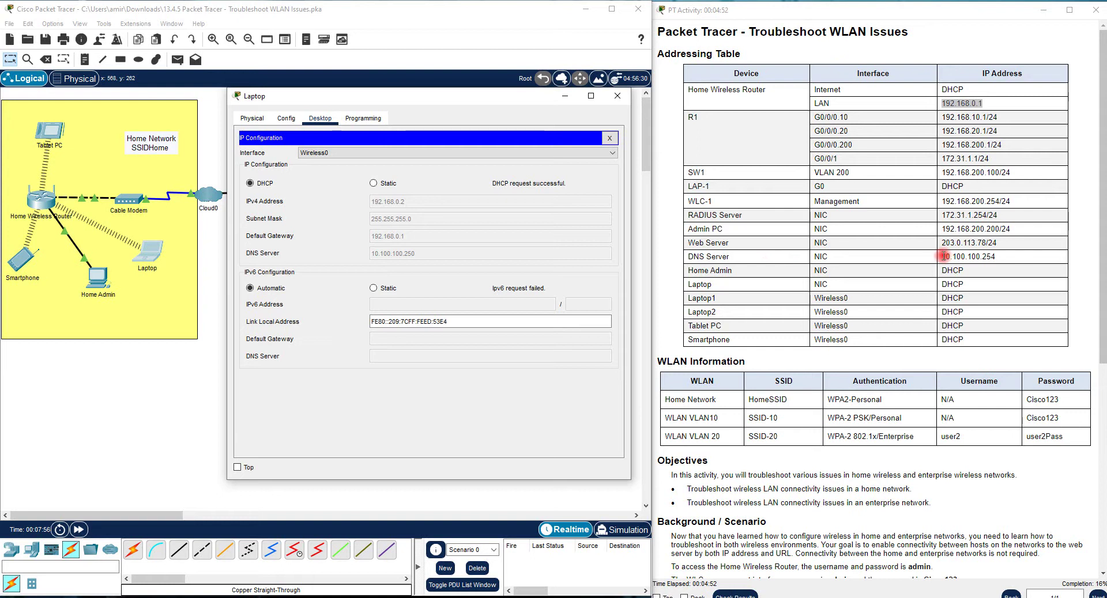
drag(941, 257, 988, 260)
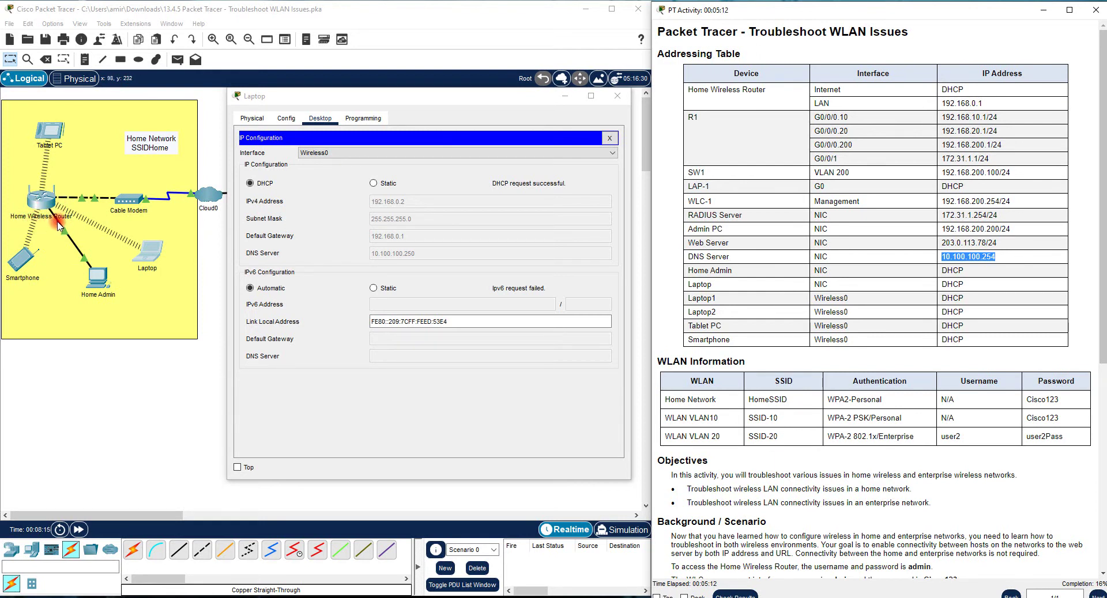
Ping 203.0.113.78 again from the home Laptop's command prompt after the DHCP renewal
click(610, 141)
click(486, 173)
key(Return)
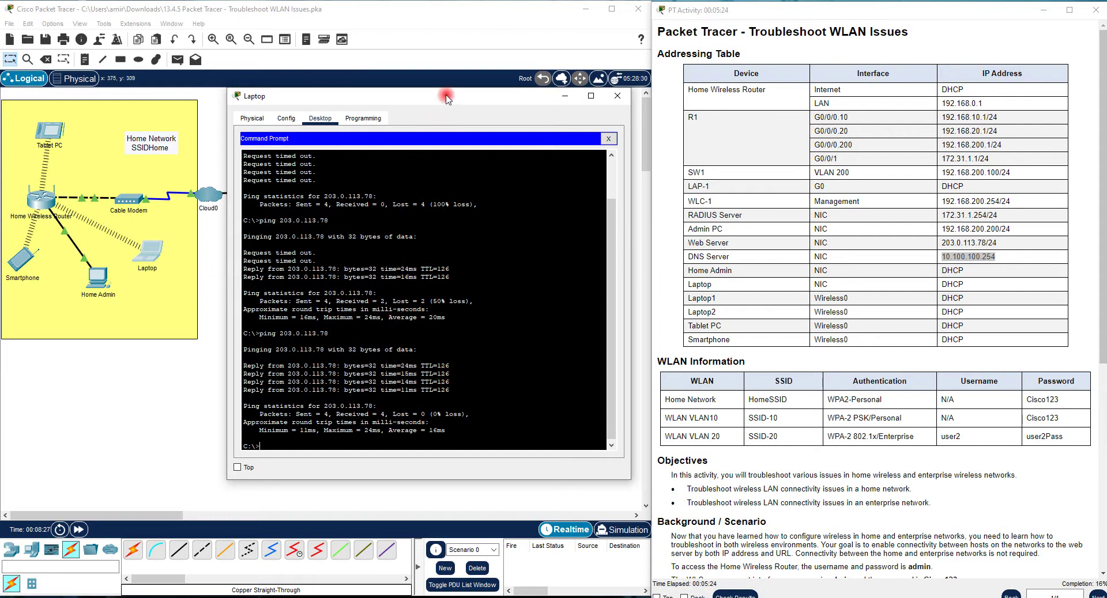
Copy the "ping 203.0.113.78" command from the home Laptop's command prompt output
drag(447, 100, 692, 111)
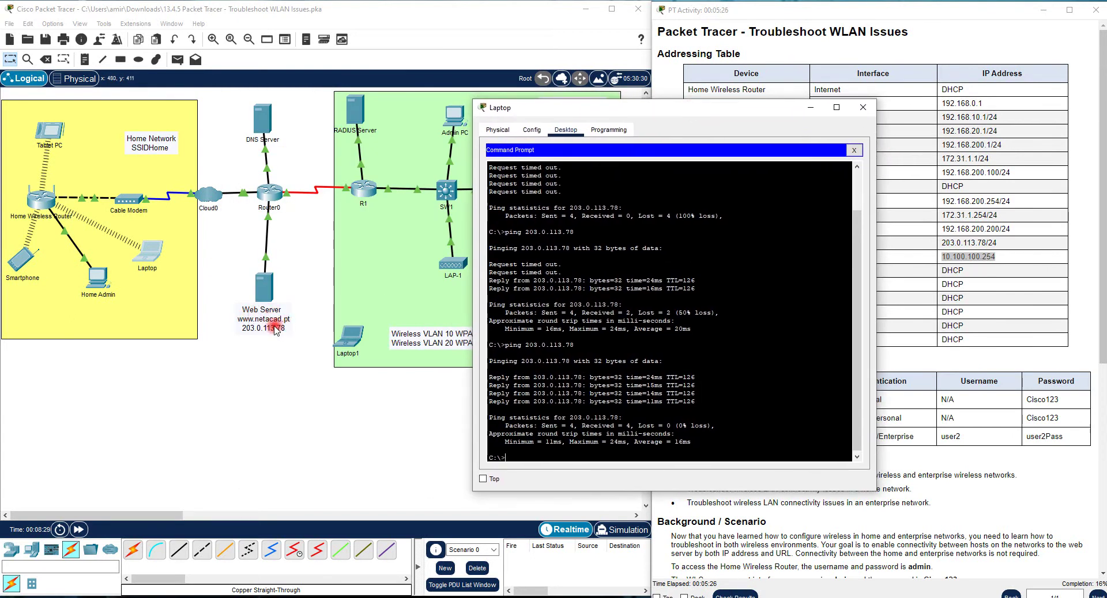
drag(581, 348, 516, 345)
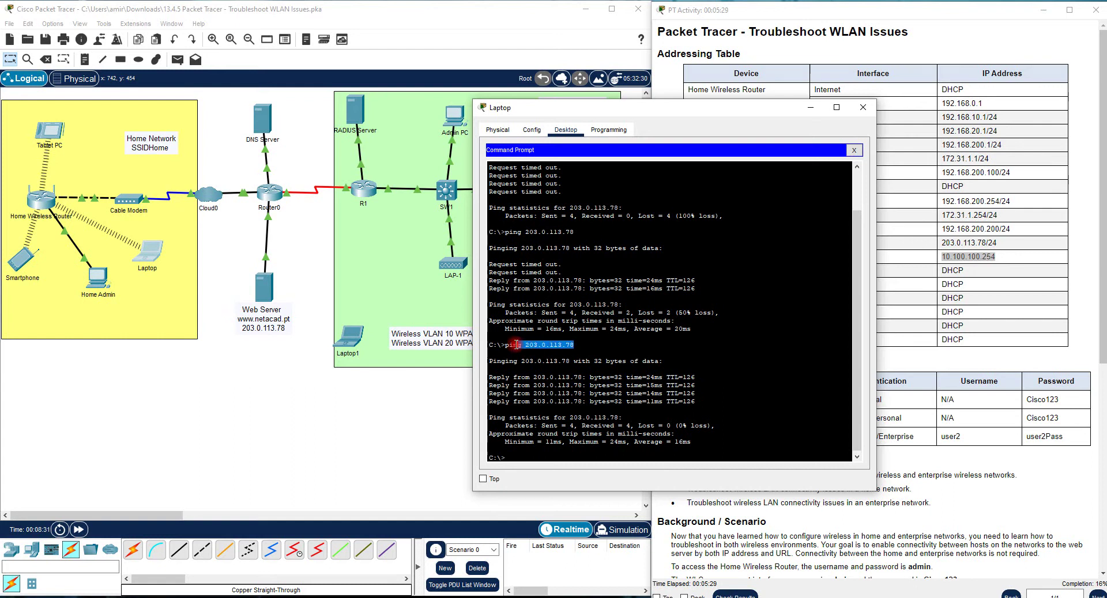
right_click(517, 346)
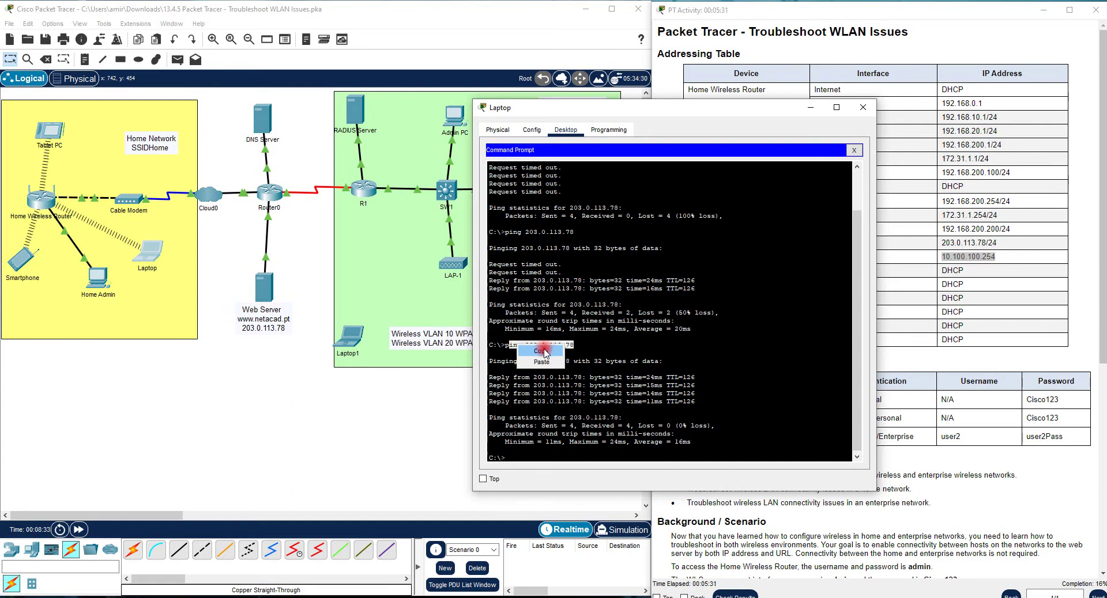
click(545, 351)
drag(505, 346, 573, 346)
right_click(570, 346)
click(579, 353)
Renew the Smartphone's IP configuration by switching it to Static and back to DHCP
click(26, 260)
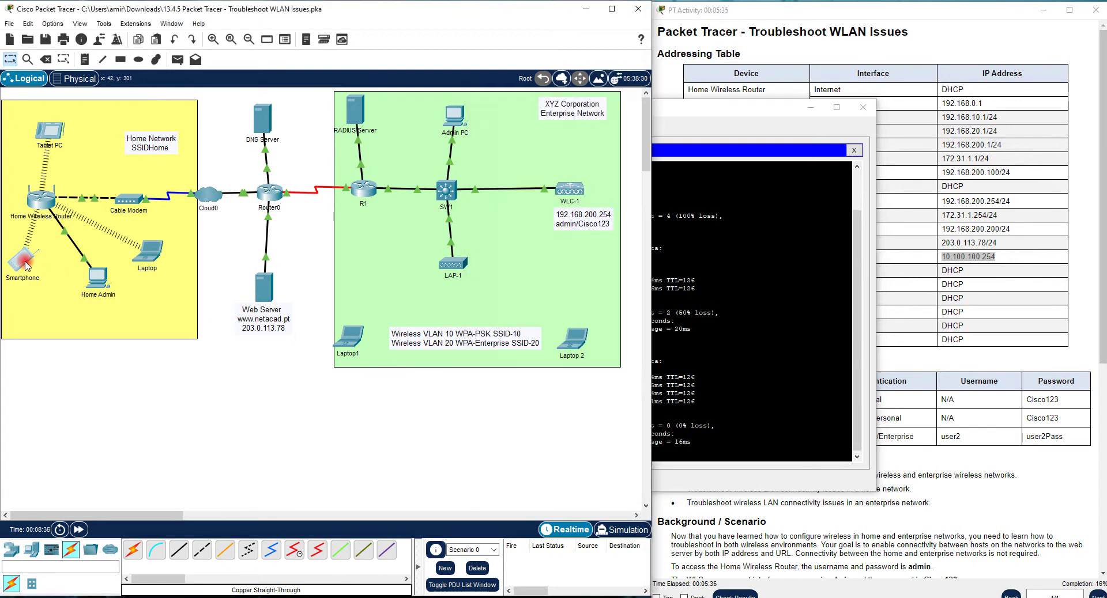
click(441, 126)
click(409, 186)
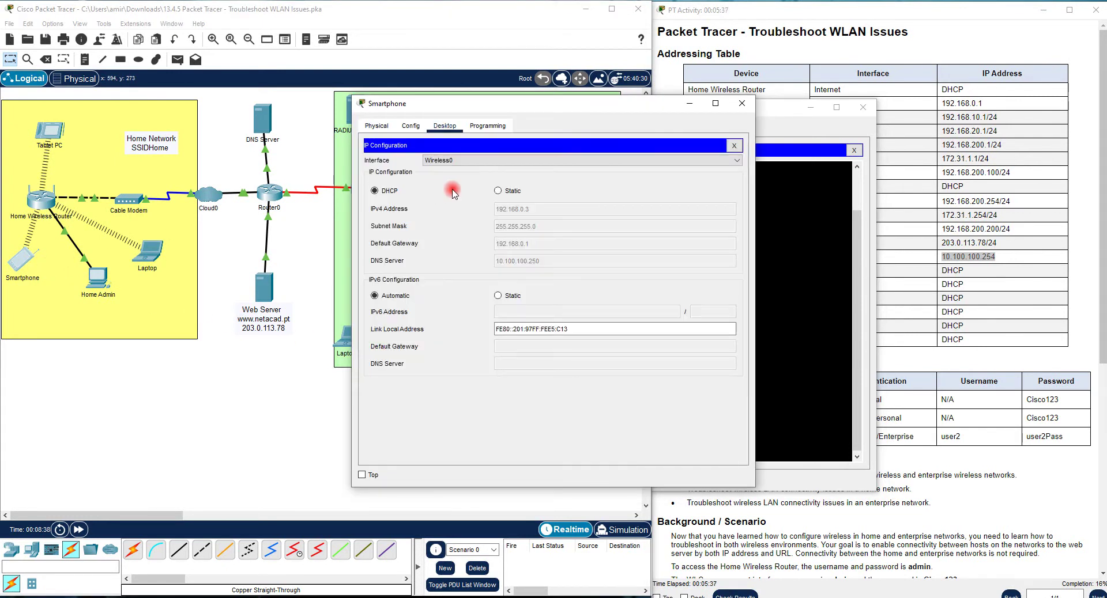
click(500, 190)
click(385, 190)
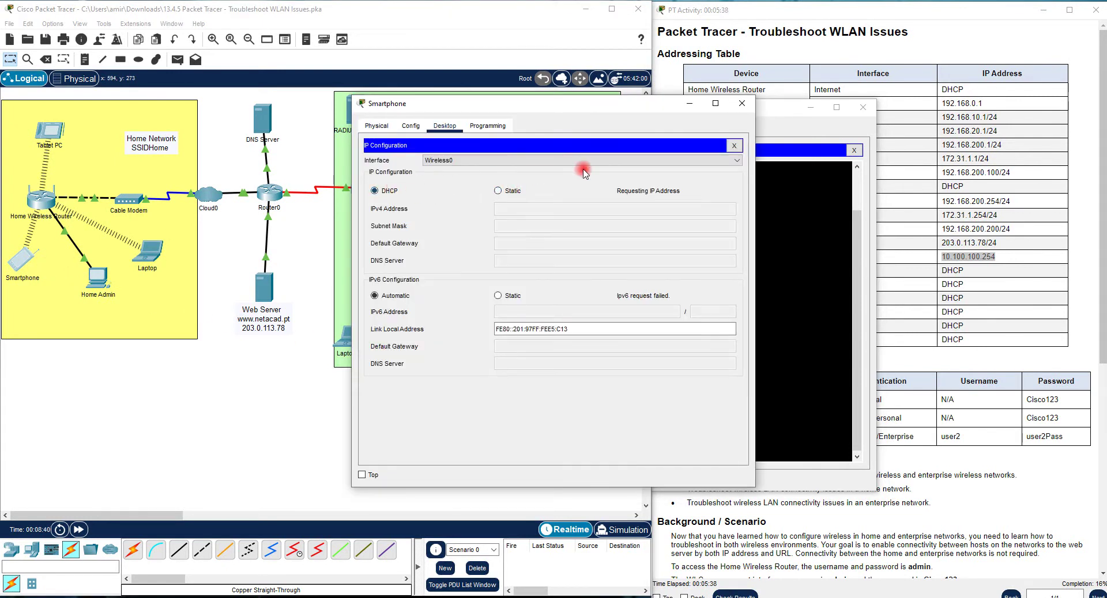
Ping 203.0.113.78 from the Smartphone's command prompt using the copied command
click(734, 146)
click(497, 221)
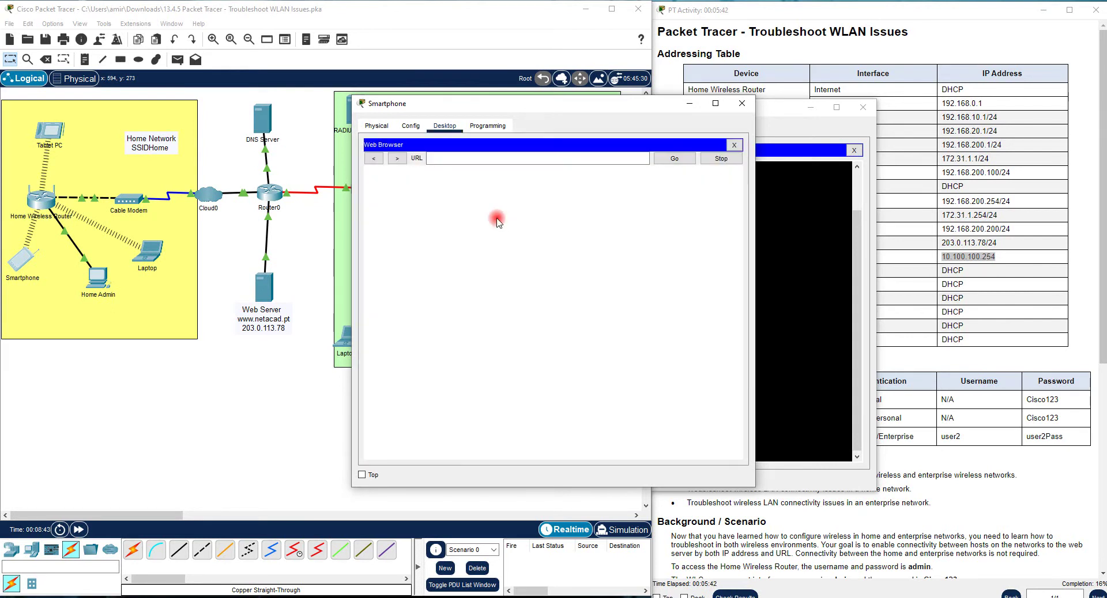
click(733, 145)
click(552, 180)
right_click(501, 190)
click(521, 205)
key(Return)
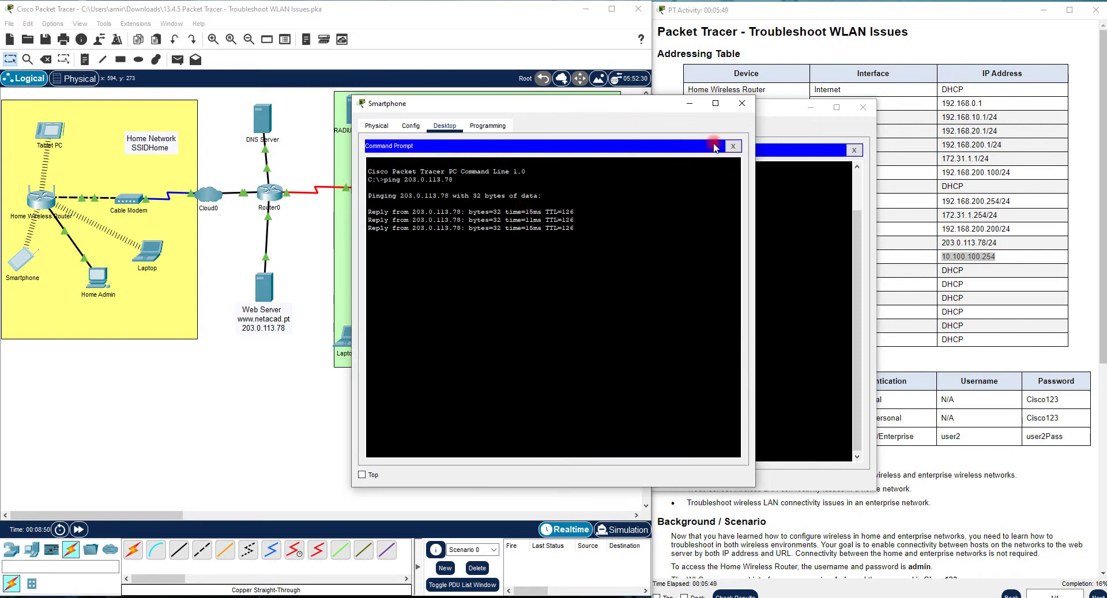
click(730, 147)
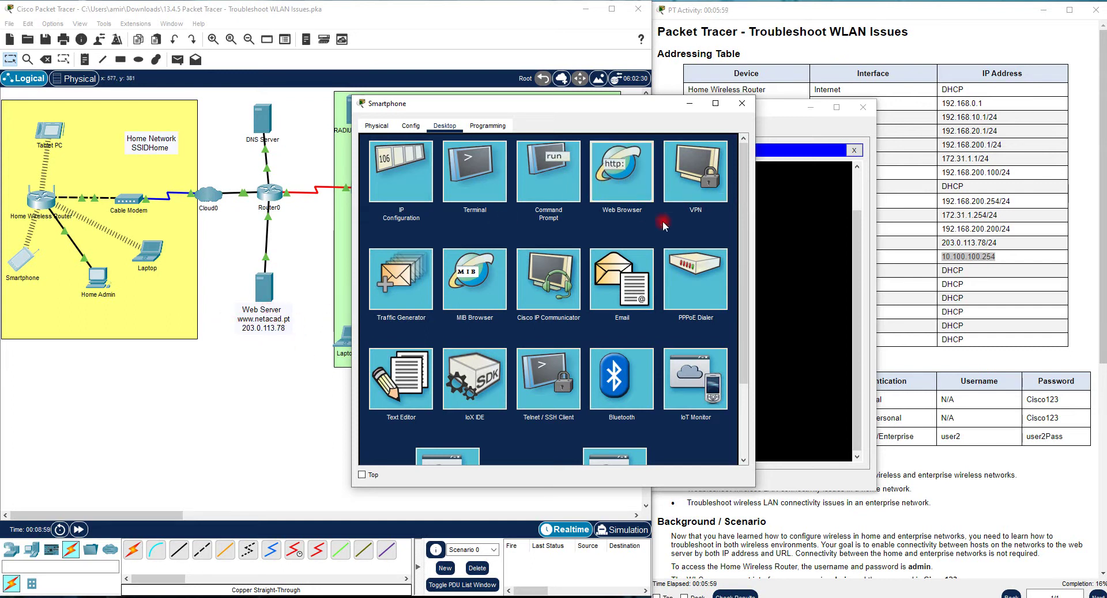
click(622, 190)
click(491, 160)
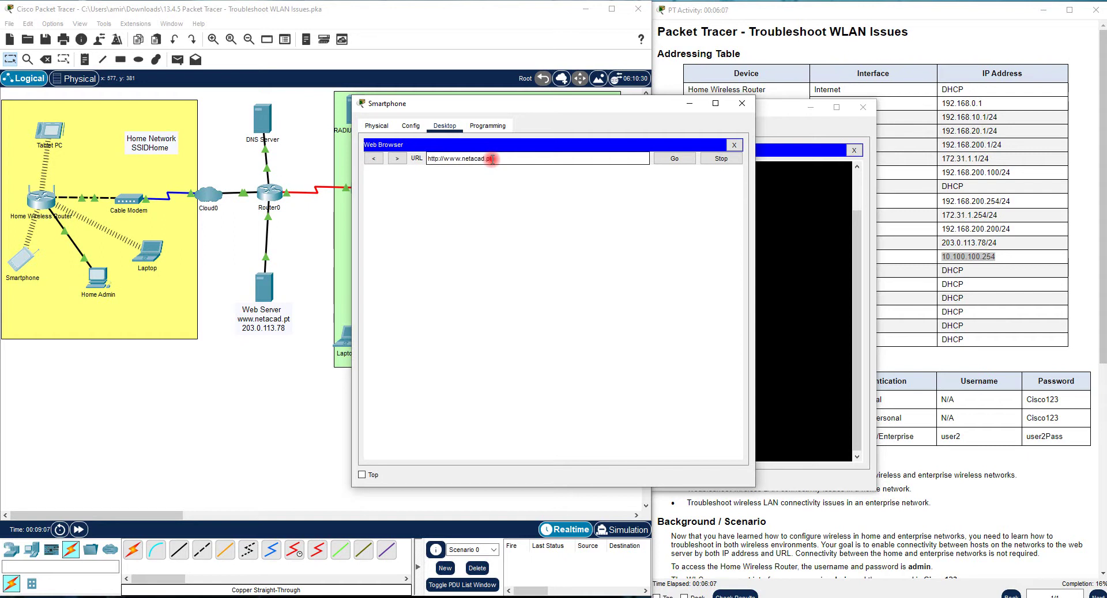
click(674, 159)
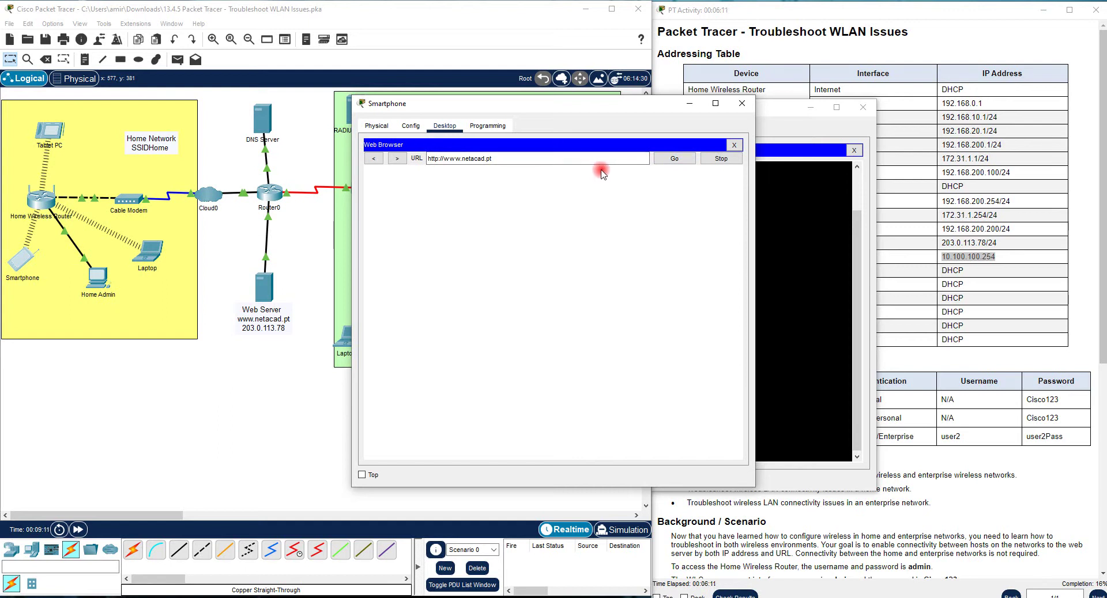
click(797, 287)
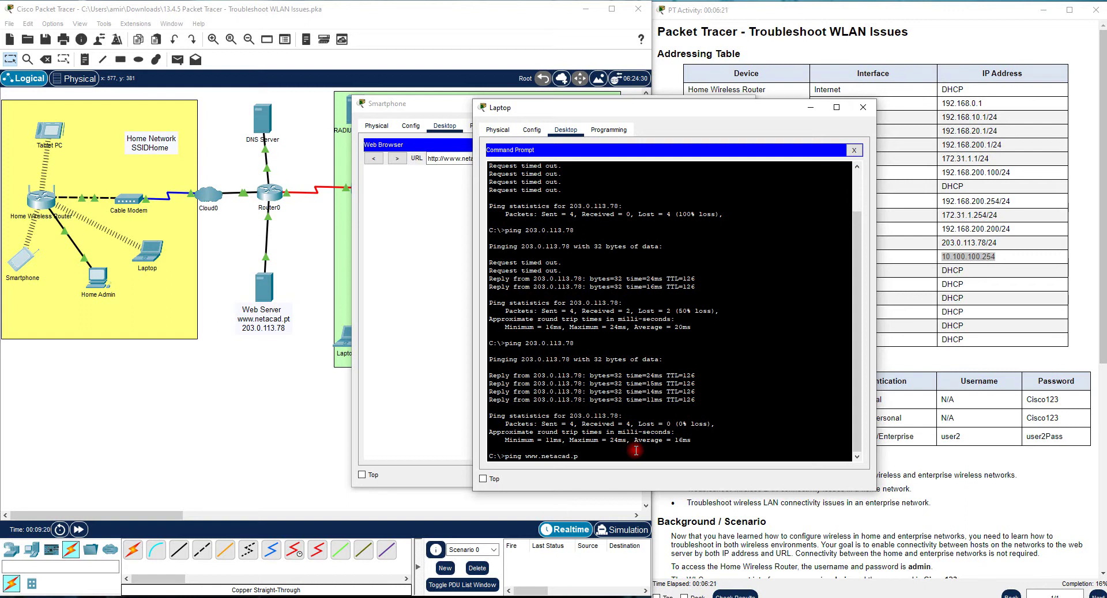
key(Return)
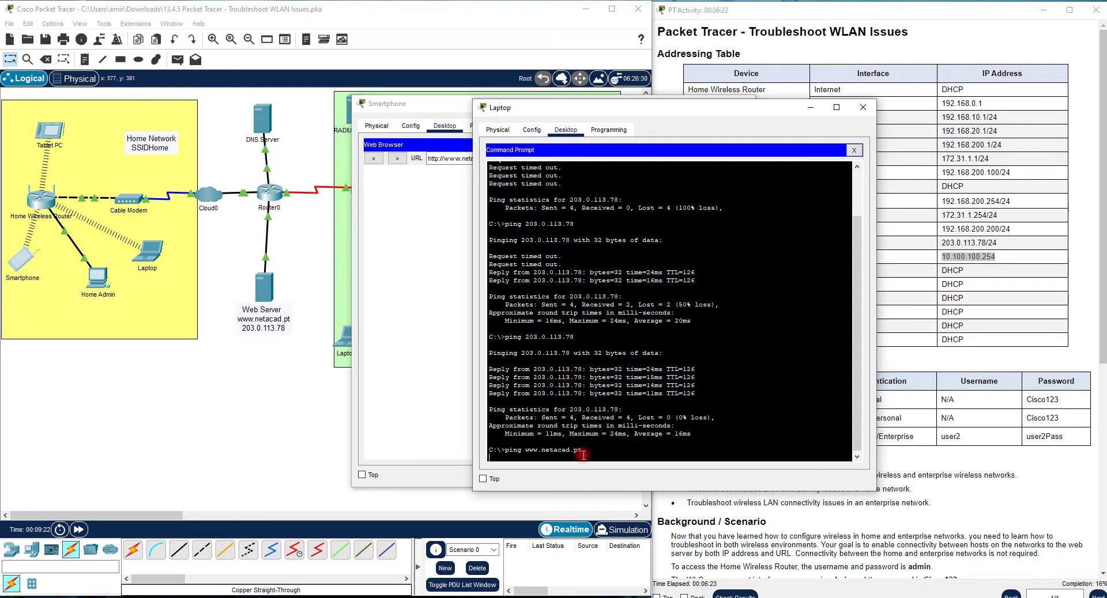
mouse_move(588, 457)
mouse_down()
mouse_move(533, 450)
mouse_move(579, 450)
mouse_up()
drag(546, 117, 509, 169)
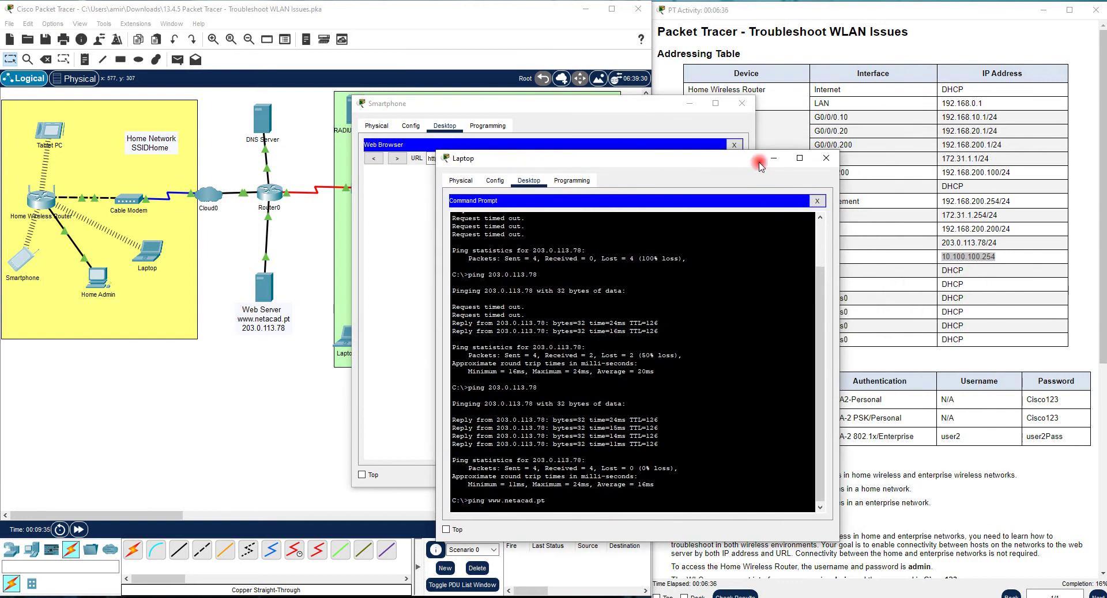
Look over the DNS Server's configuration and services, and close its window
click(264, 126)
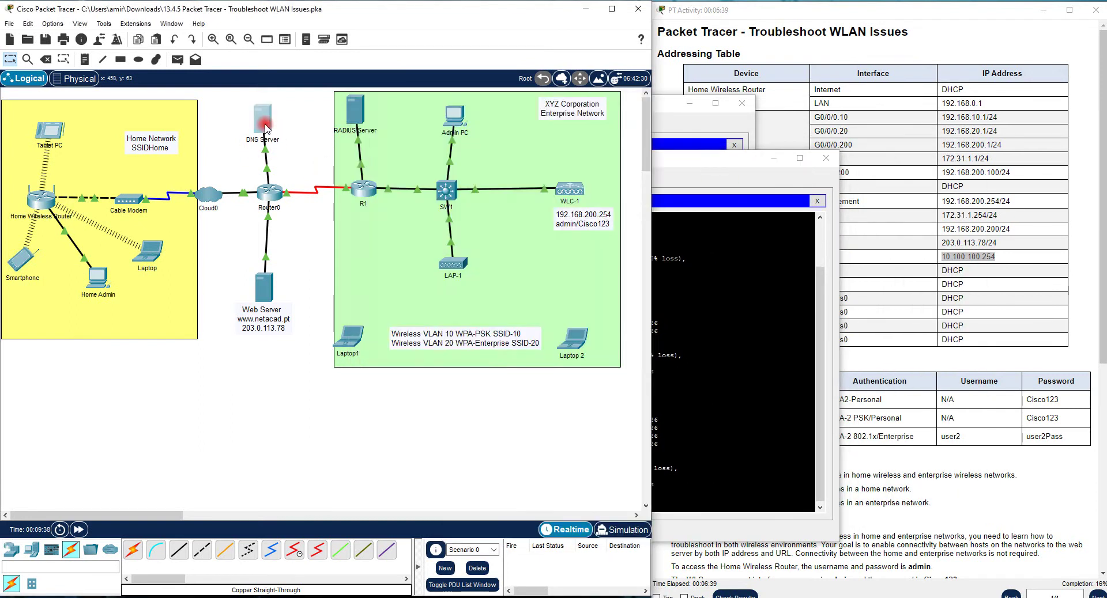
click(411, 126)
click(457, 125)
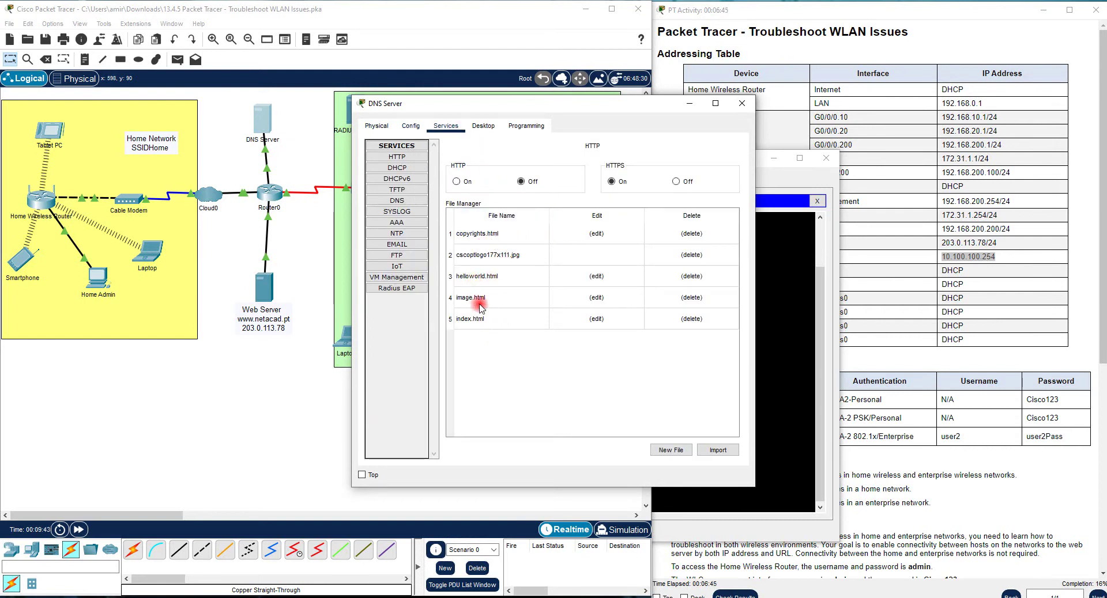
click(740, 103)
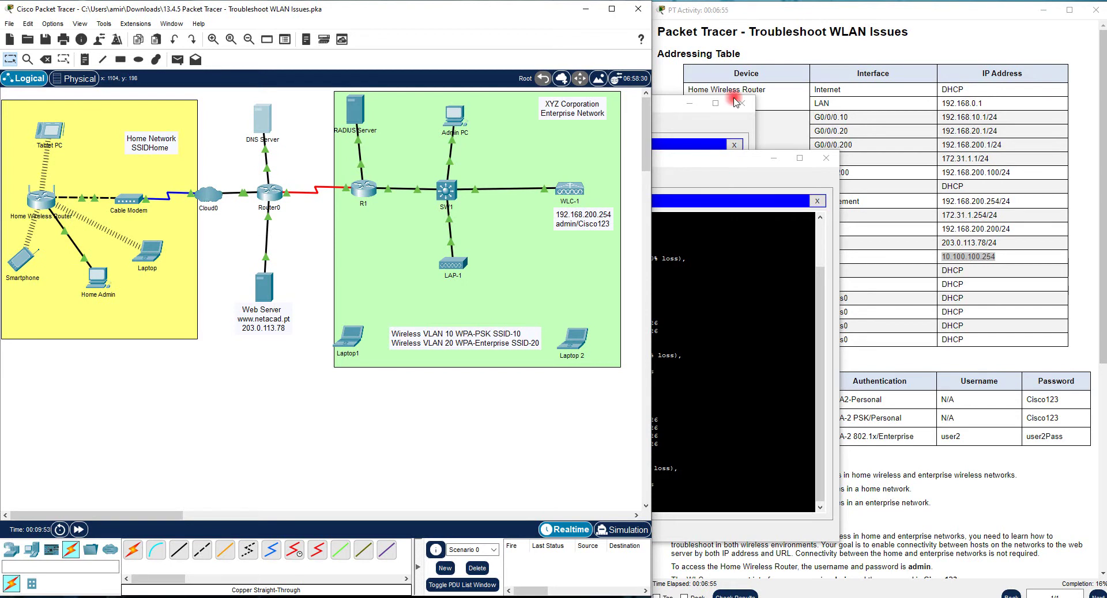
Close the open Laptop and Smartphone windows and check the DNS server in the home Laptop's IP configuration
click(826, 158)
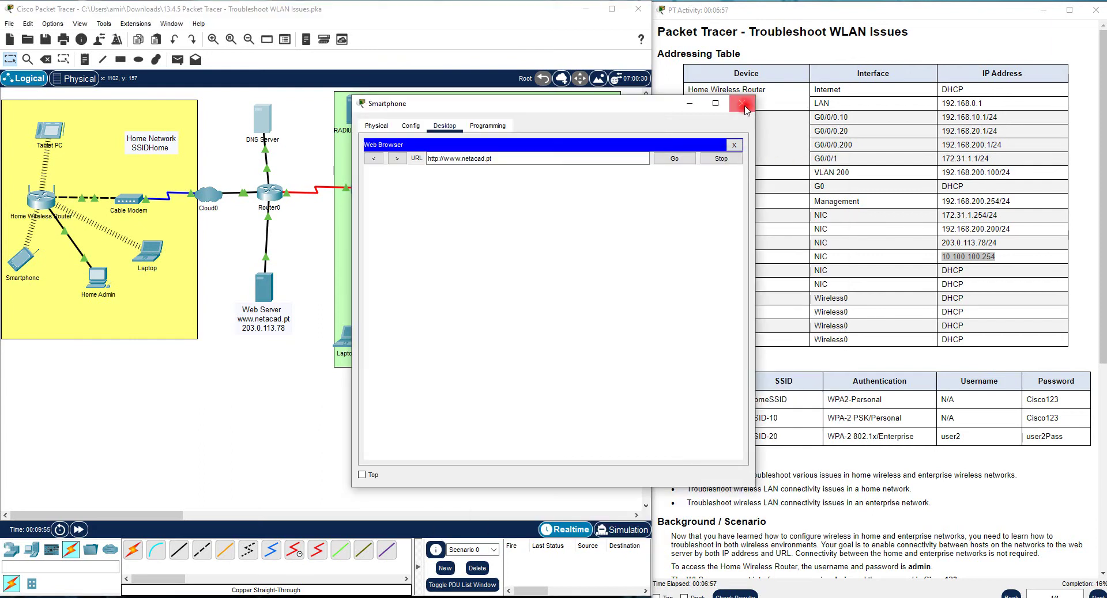
click(741, 103)
click(149, 250)
click(387, 192)
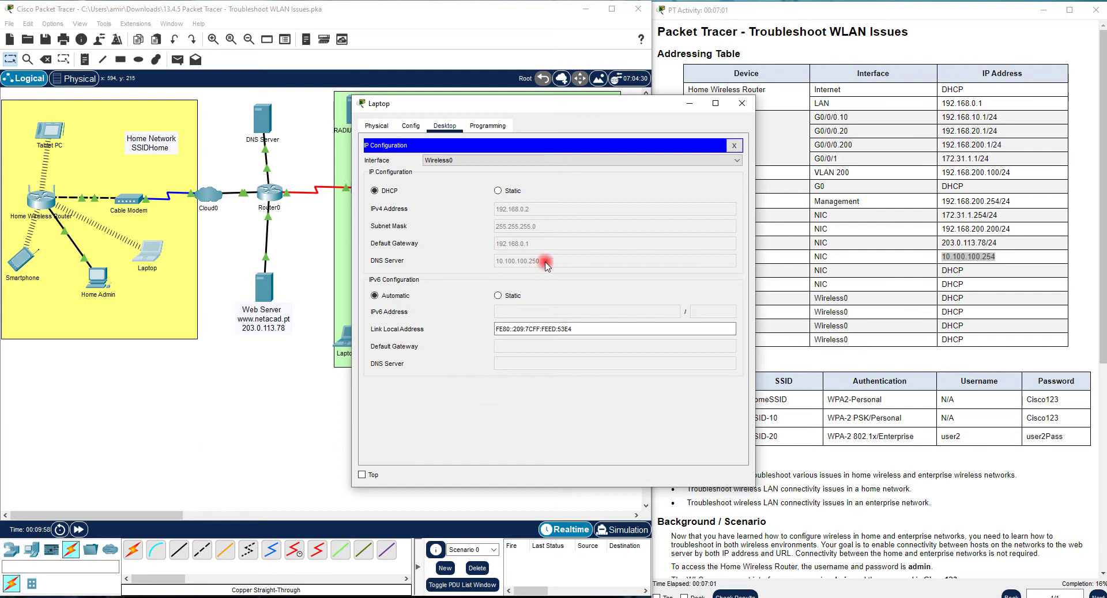
Check the static IPv4 address in the DNS Server's IP configuration, and close its window
click(263, 119)
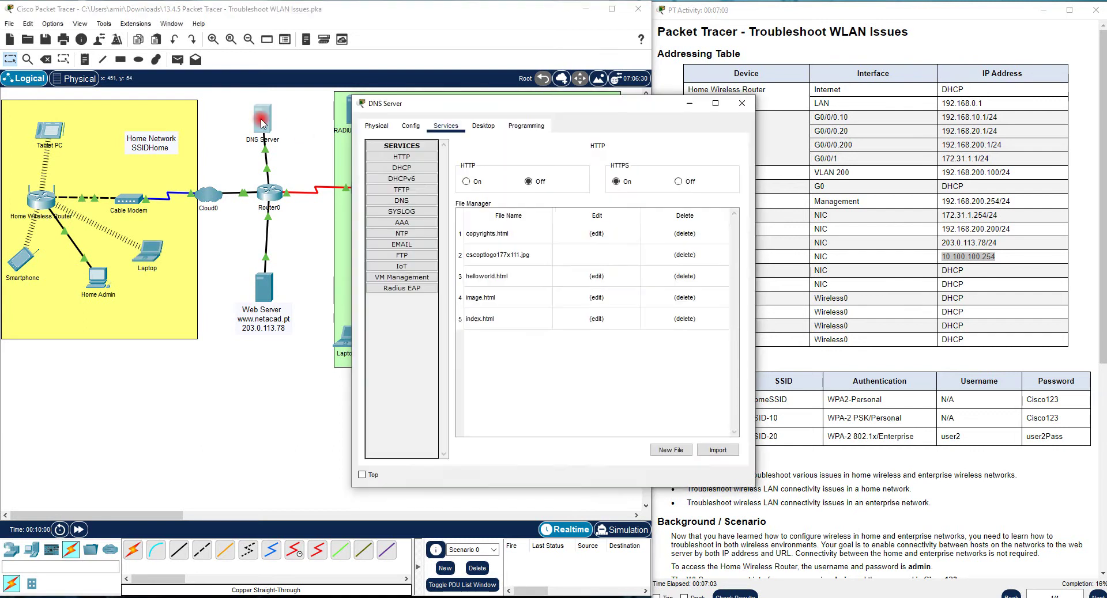
click(483, 126)
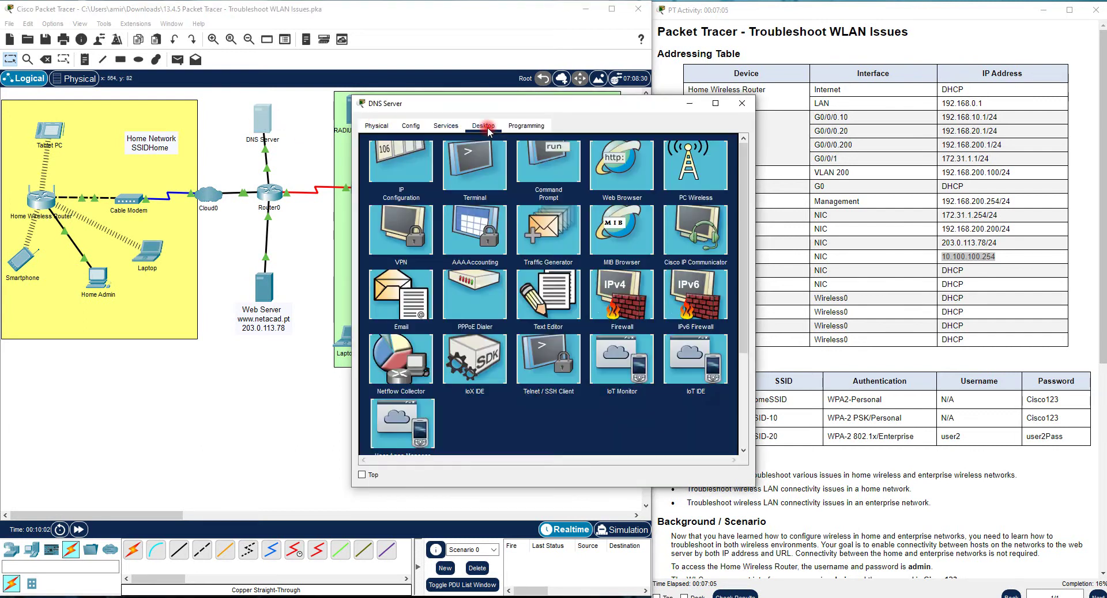
click(429, 180)
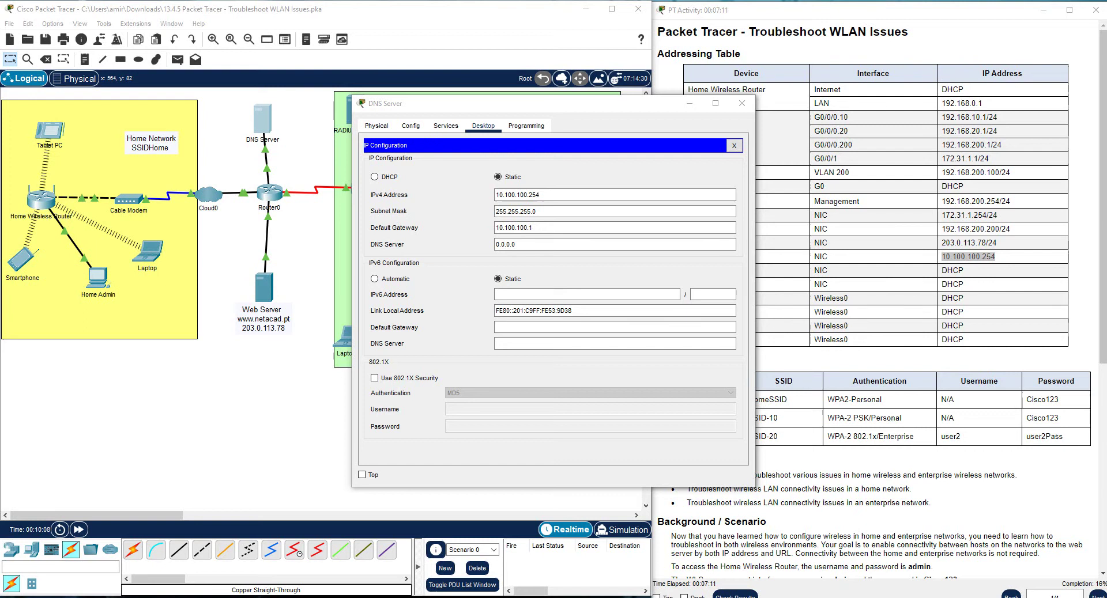
click(539, 242)
click(544, 195)
double_click(544, 195)
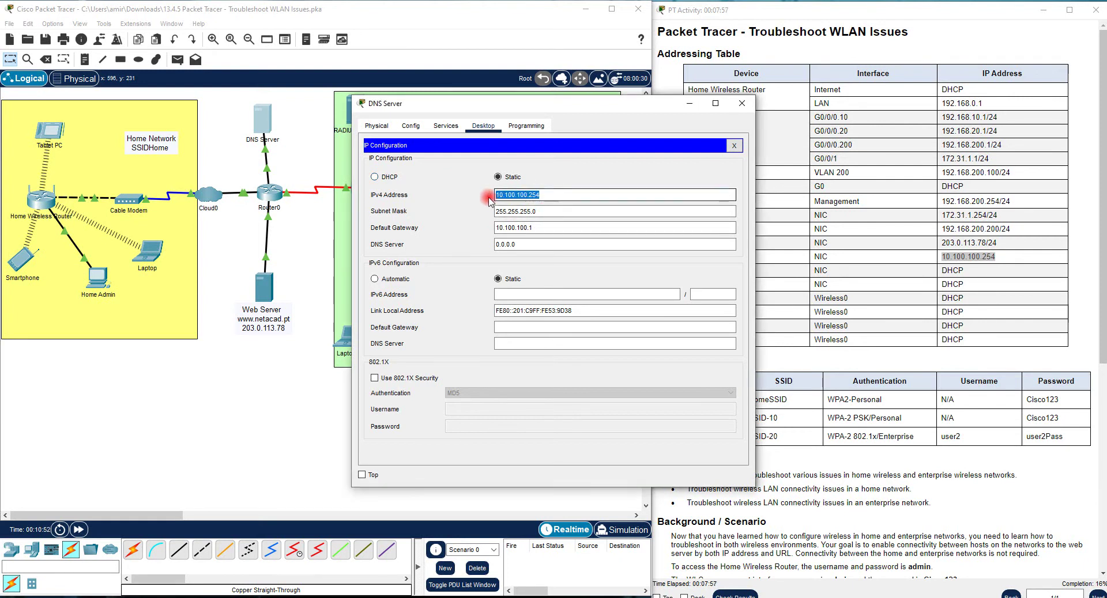
click(551, 195)
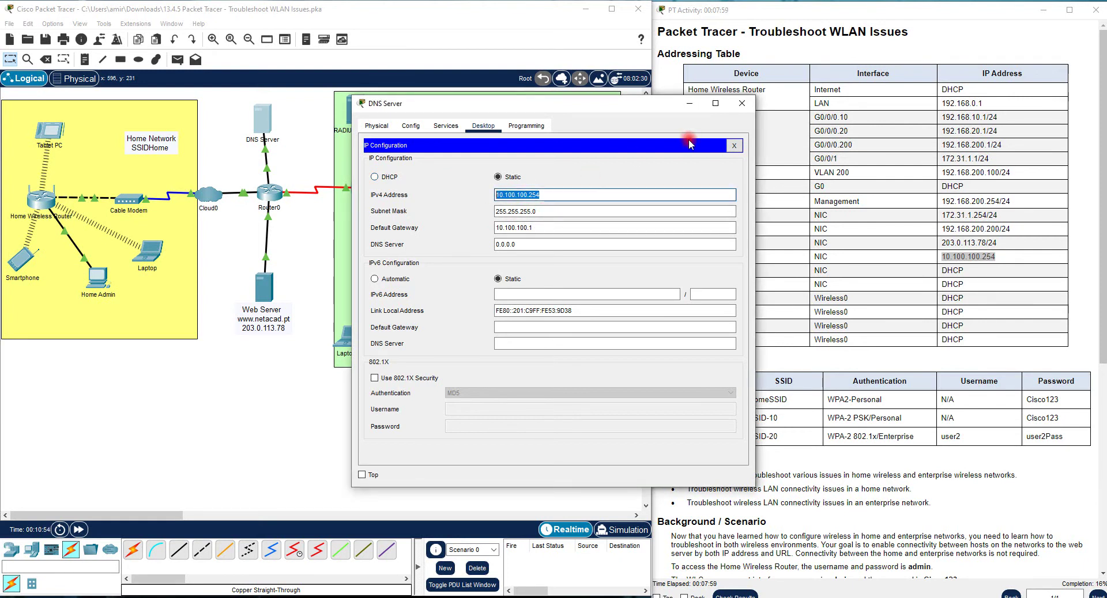
click(733, 145)
click(742, 103)
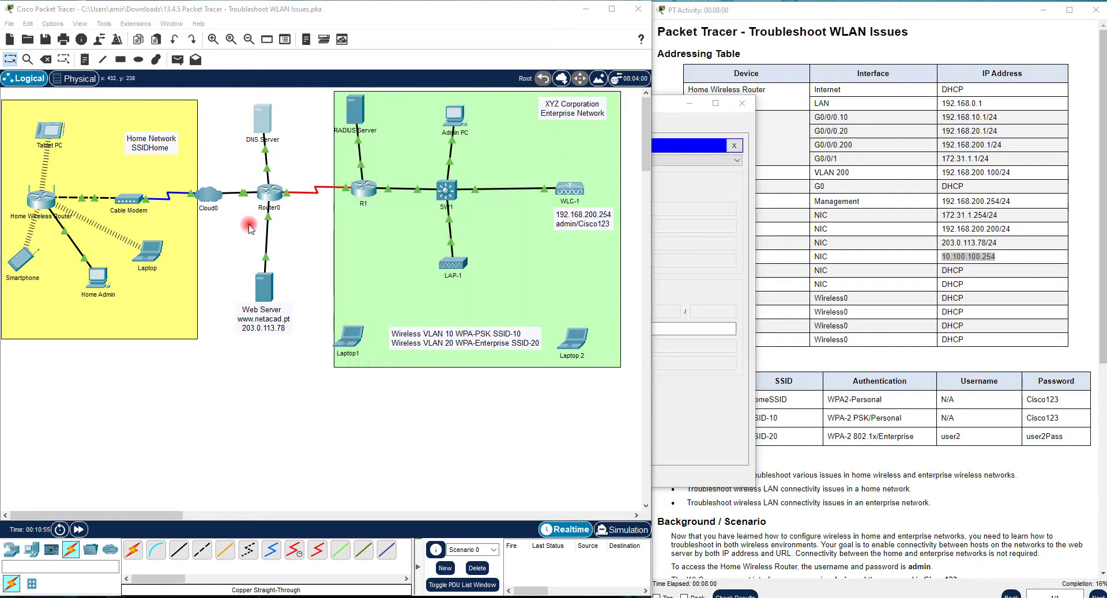
click(48, 205)
click(383, 312)
click(111, 265)
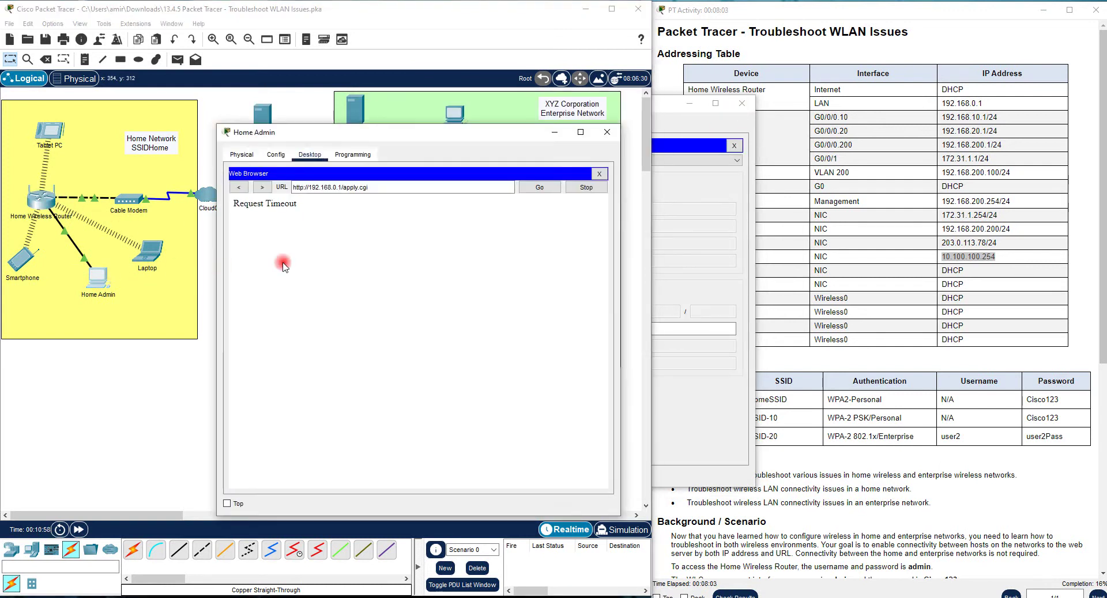
click(446, 186)
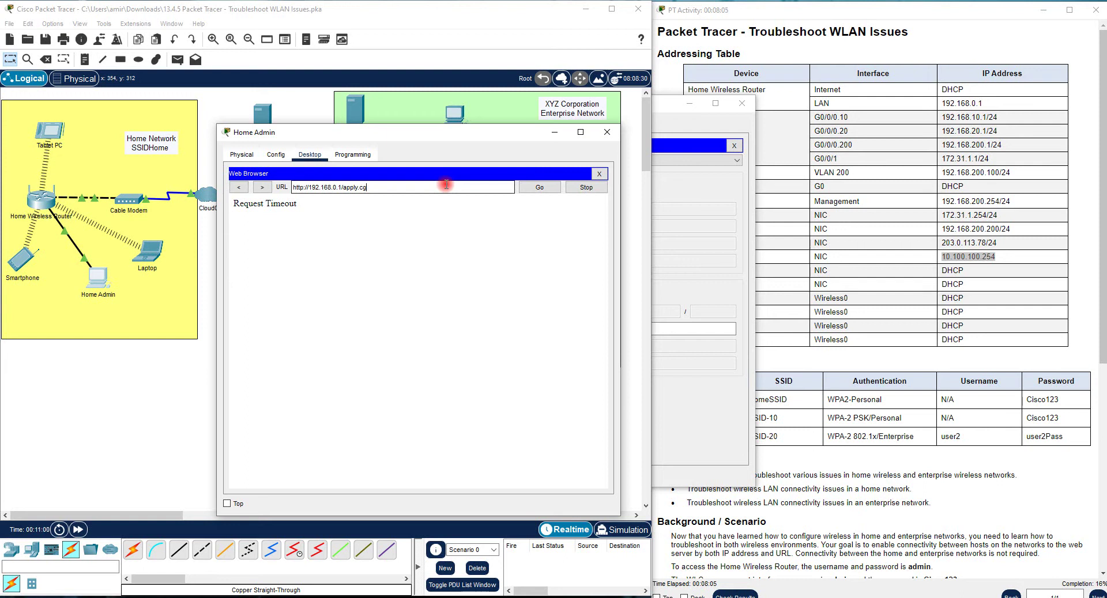
key(Return)
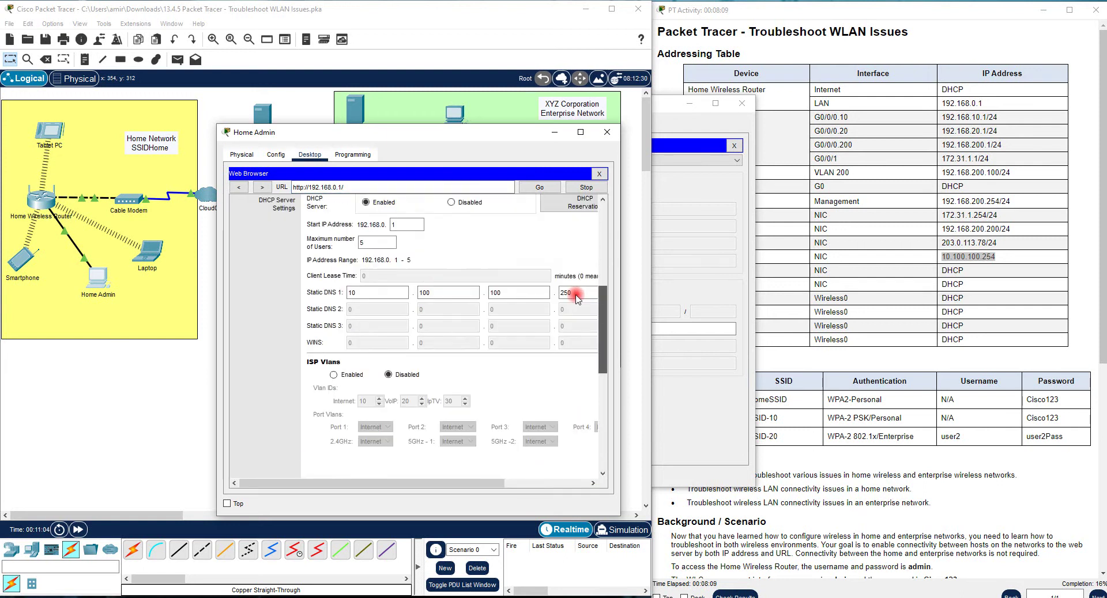
Set Static DNS 1 to 10.100.100.254 in the Home Wireless Router's DHCP server settings
scroll(572, 311, down, 5)
click(571, 254)
text(4)
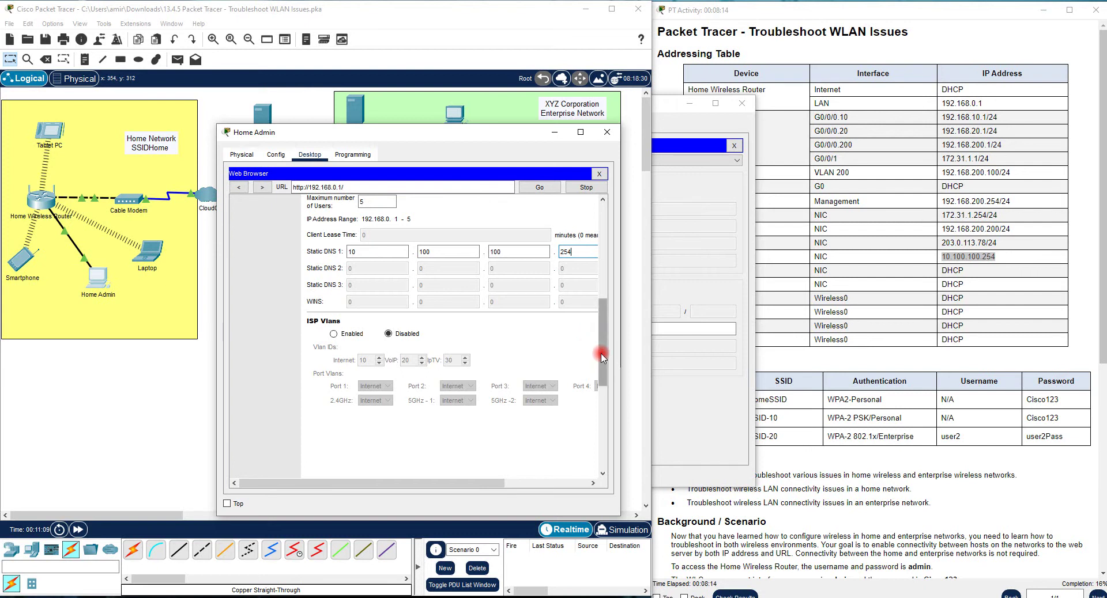
drag(601, 351, 603, 253)
mouse_move(506, 478)
mouse_down()
mouse_move(593, 481)
mouse_move(510, 478)
mouse_up()
scroll(337, 461, down, 10)
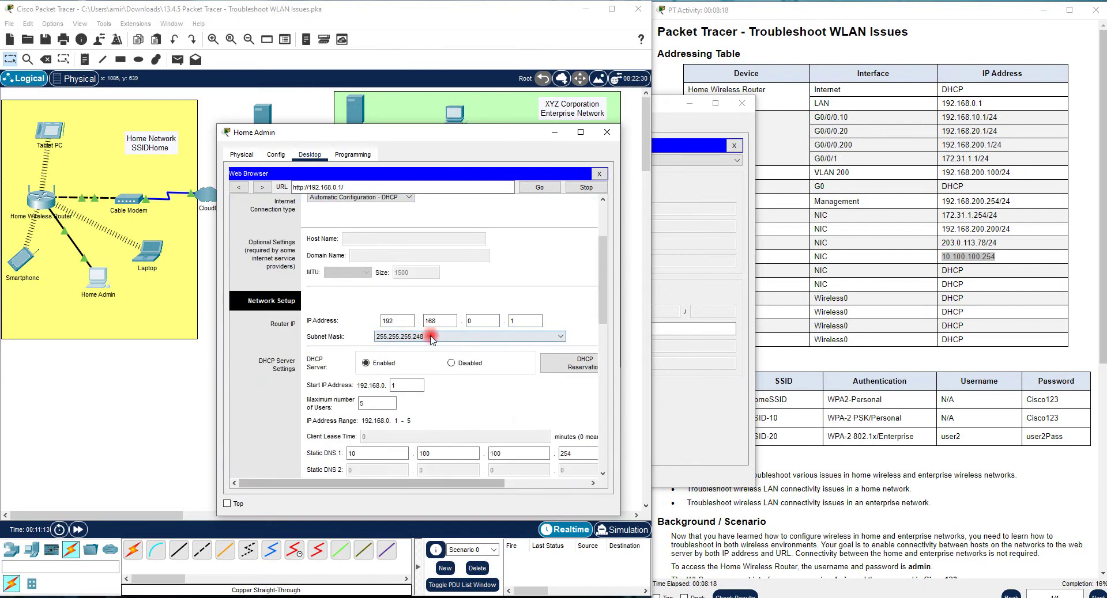
Save the Home Wireless Router's setup changes and close Home Admin's web browser
click(506, 458)
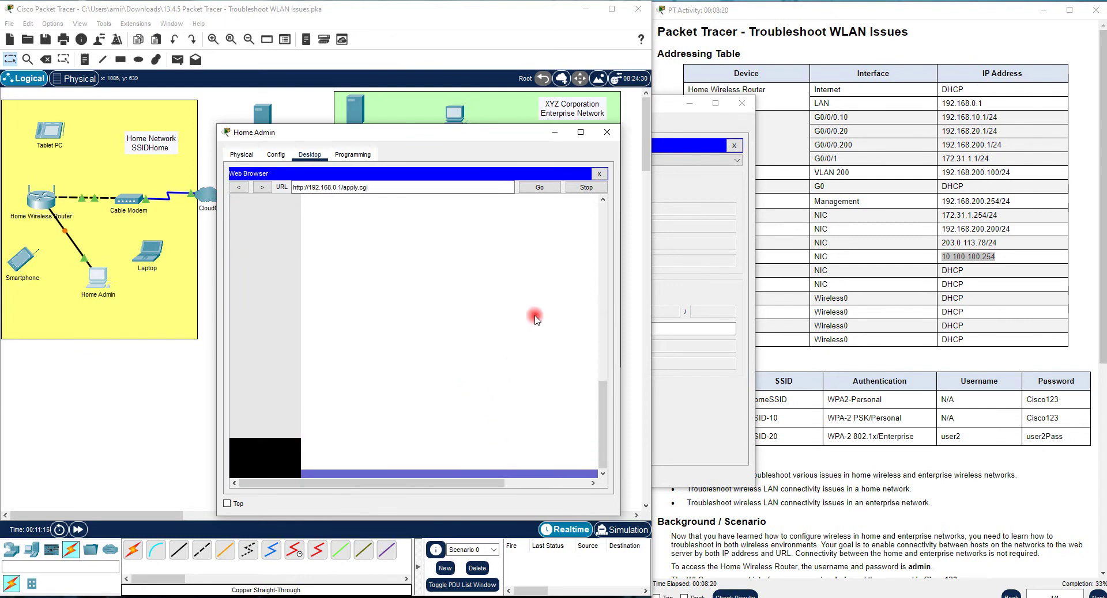
click(599, 174)
Request a new DHCP address for Home Admin by switching its IP configuration to Static and back to DHCP, and fast-forward the network time
click(297, 187)
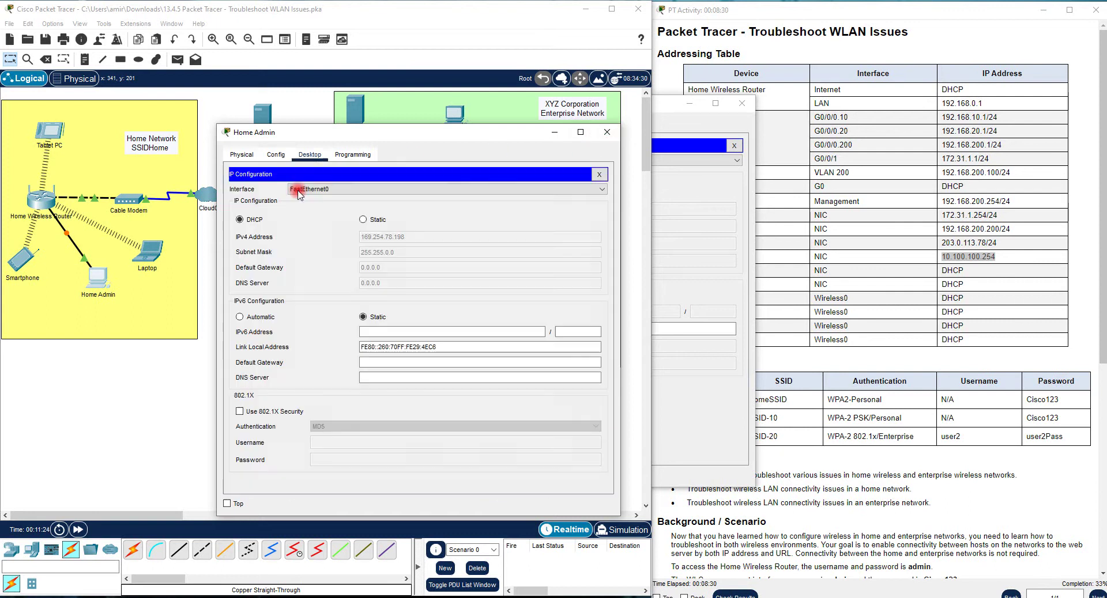
click(364, 219)
click(239, 219)
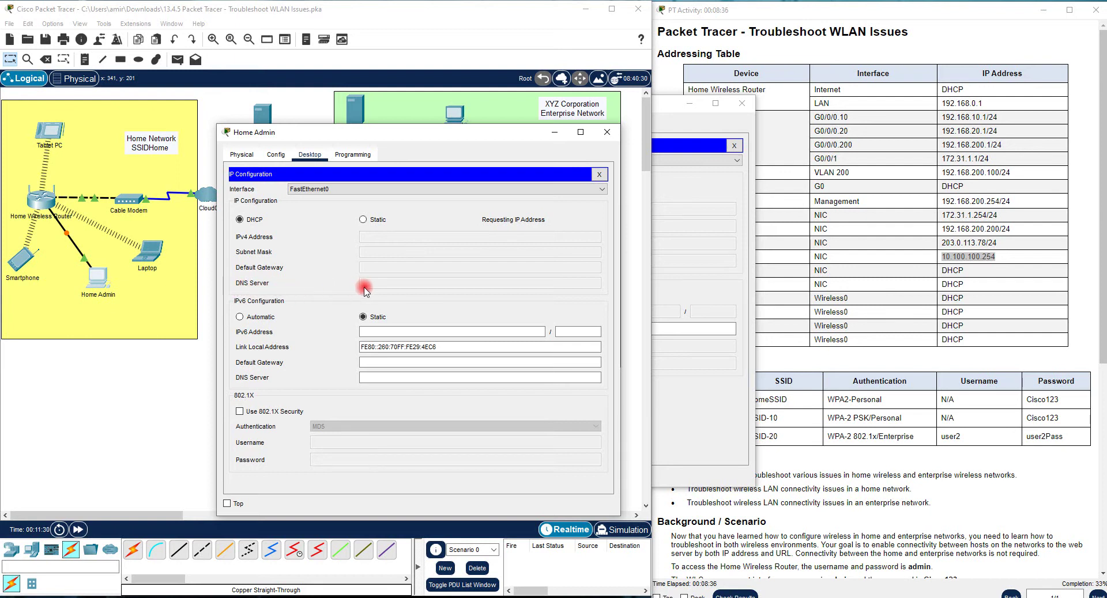
click(363, 220)
click(240, 219)
click(79, 530)
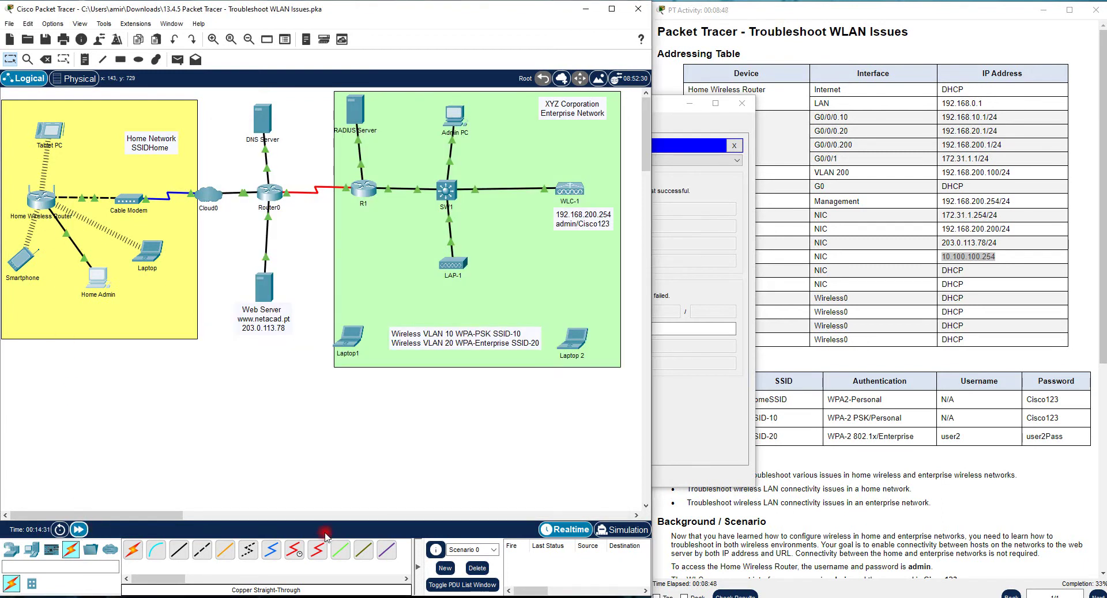
Renew the home Laptop's DHCP lease by switching its Wireless0 configuration to Static and back to DHCP
click(148, 253)
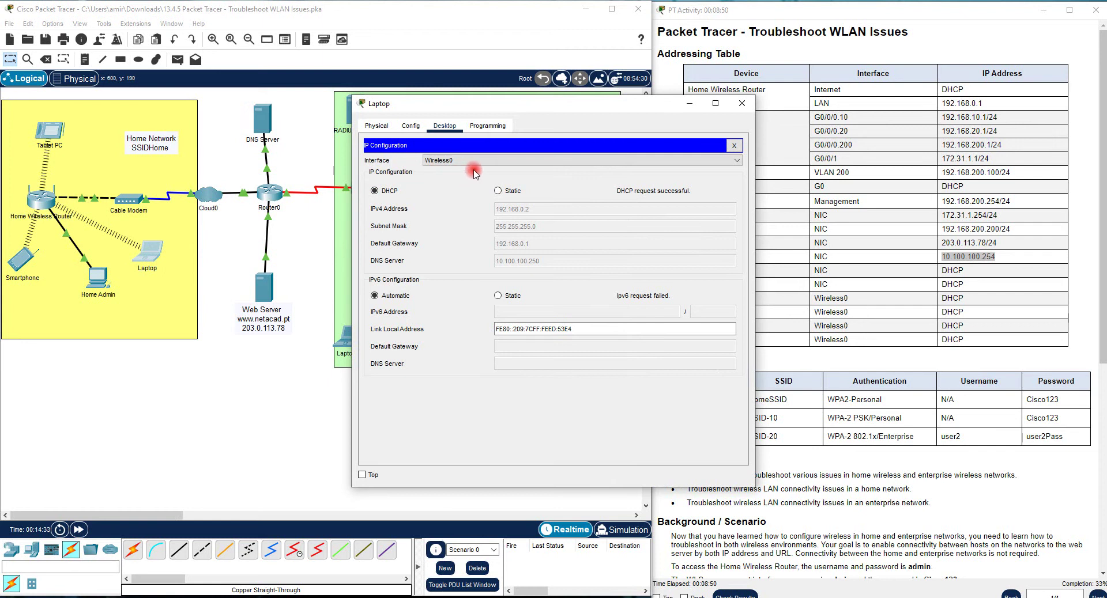
click(497, 190)
click(433, 190)
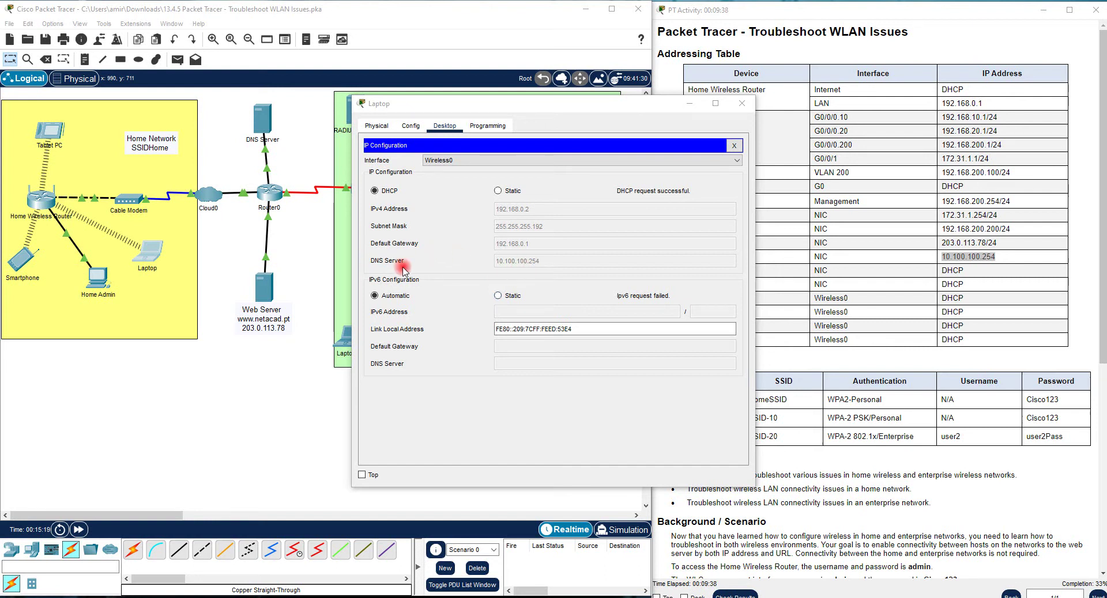
Request a new DHCP lease for the Smartphone by switching its IP configuration to Static and back to DHCP
click(23, 262)
click(374, 224)
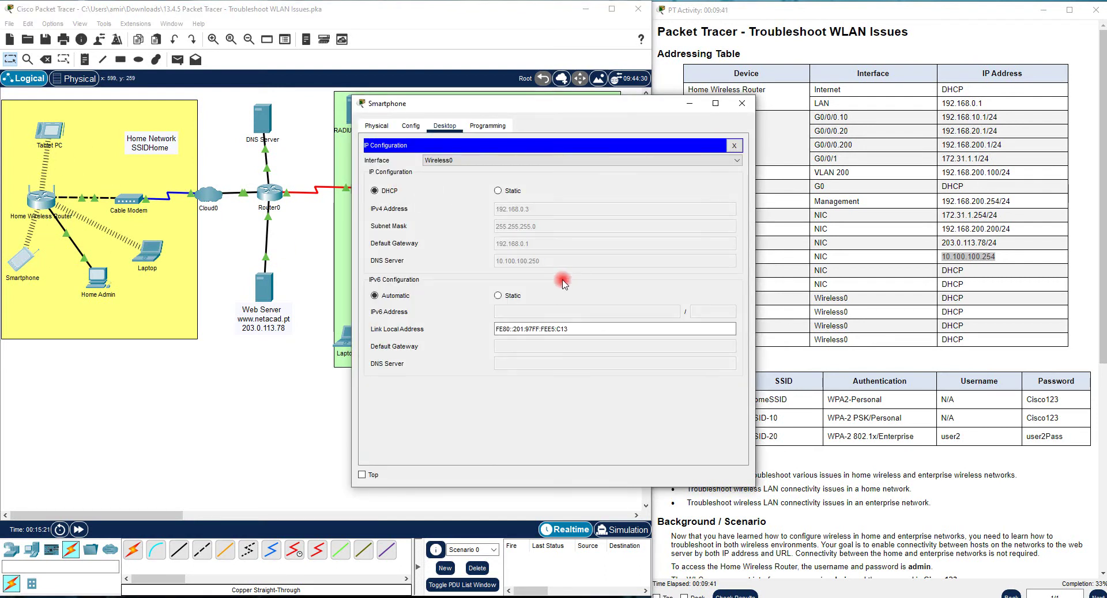
click(498, 192)
click(390, 191)
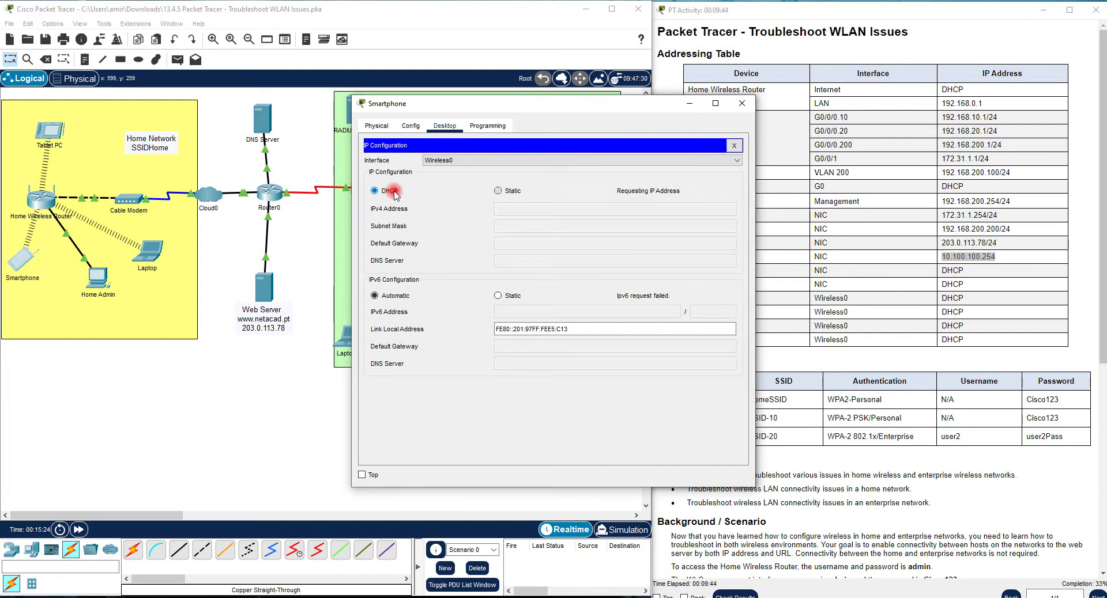
Run ipconfig /renew in the Smartphone's Command Prompt and check the DNS server in the output
click(733, 146)
click(630, 170)
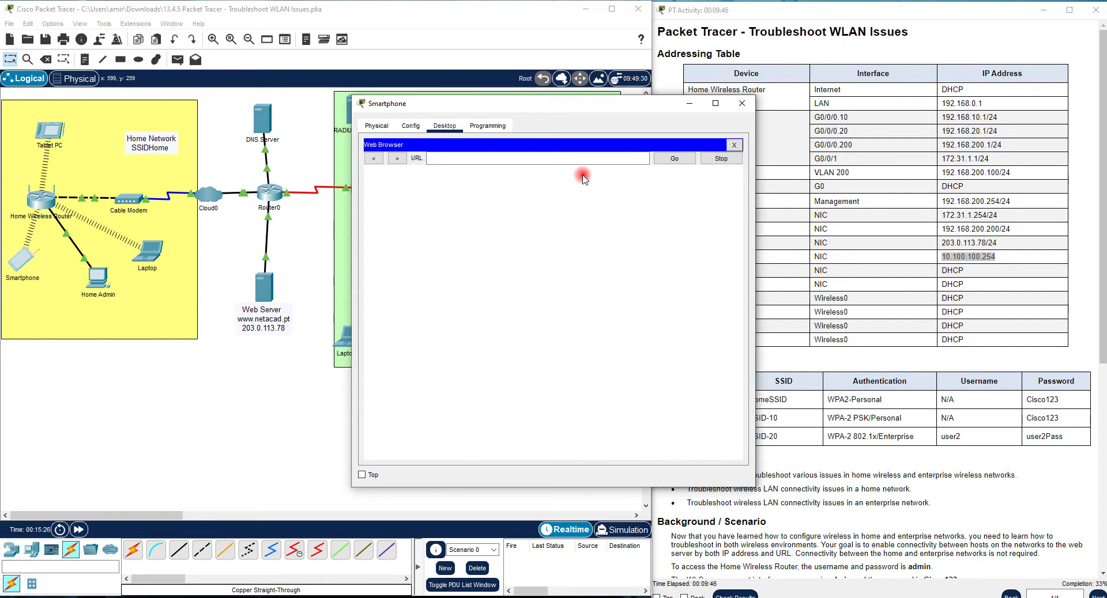
click(732, 147)
click(695, 172)
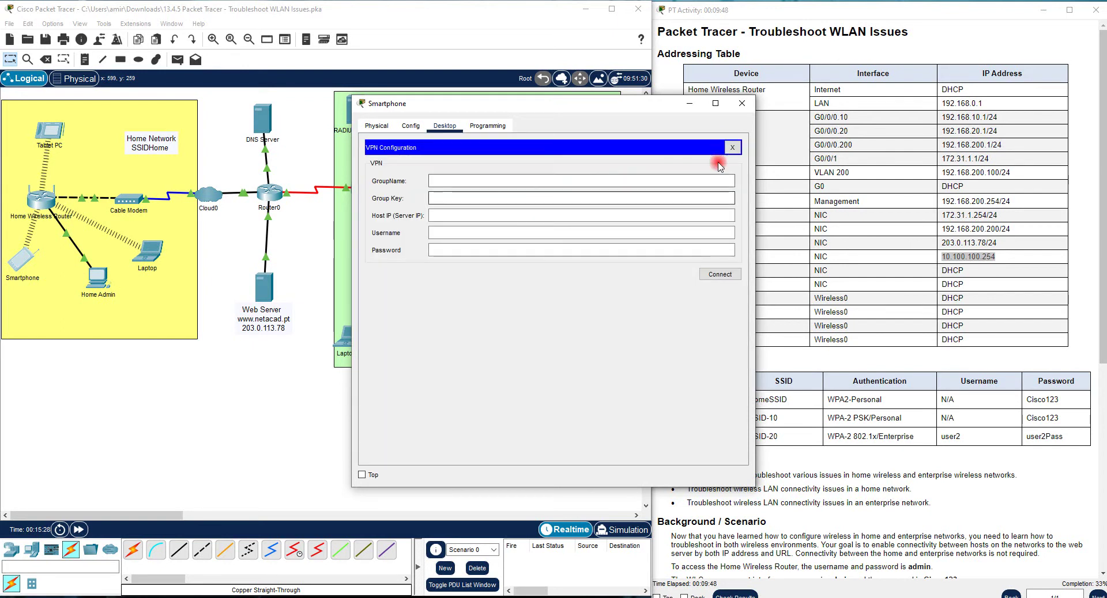
click(732, 148)
click(568, 176)
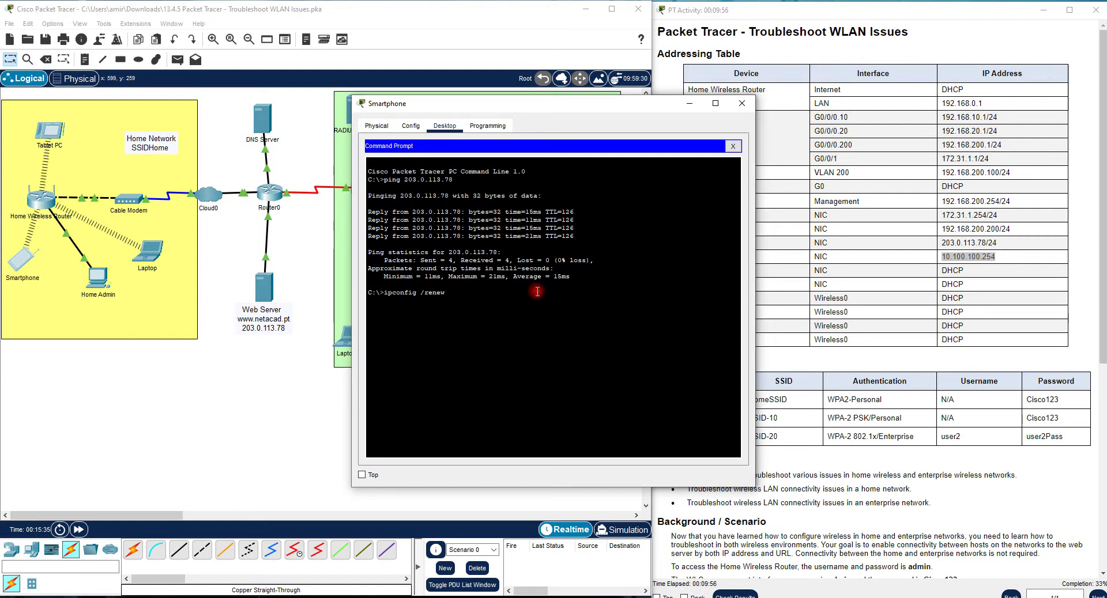
text(ipconfig /renew)
key(Return)
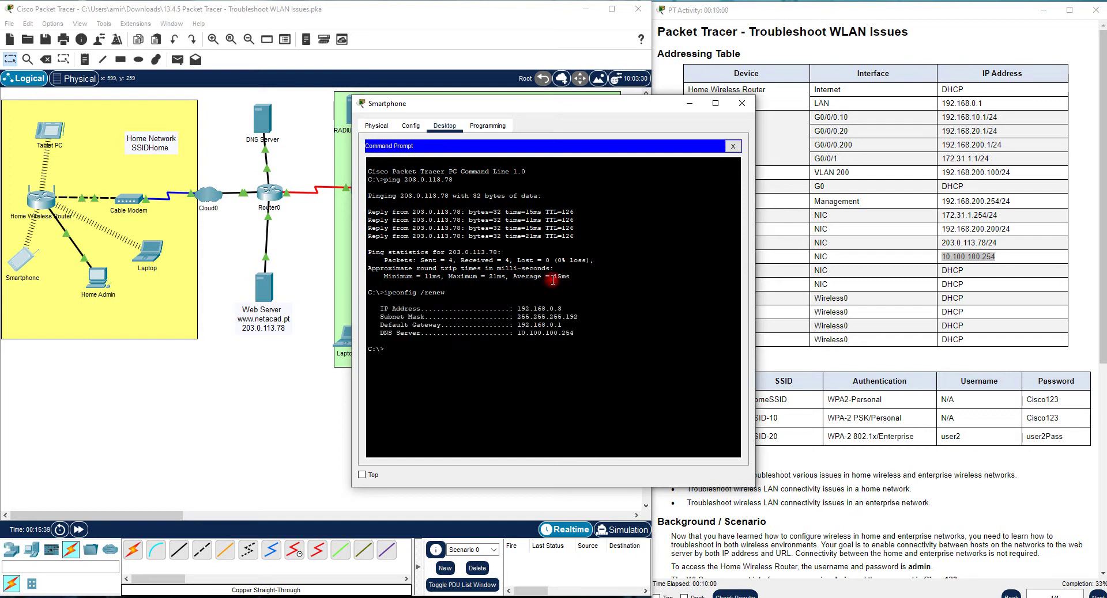
drag(574, 333, 380, 334)
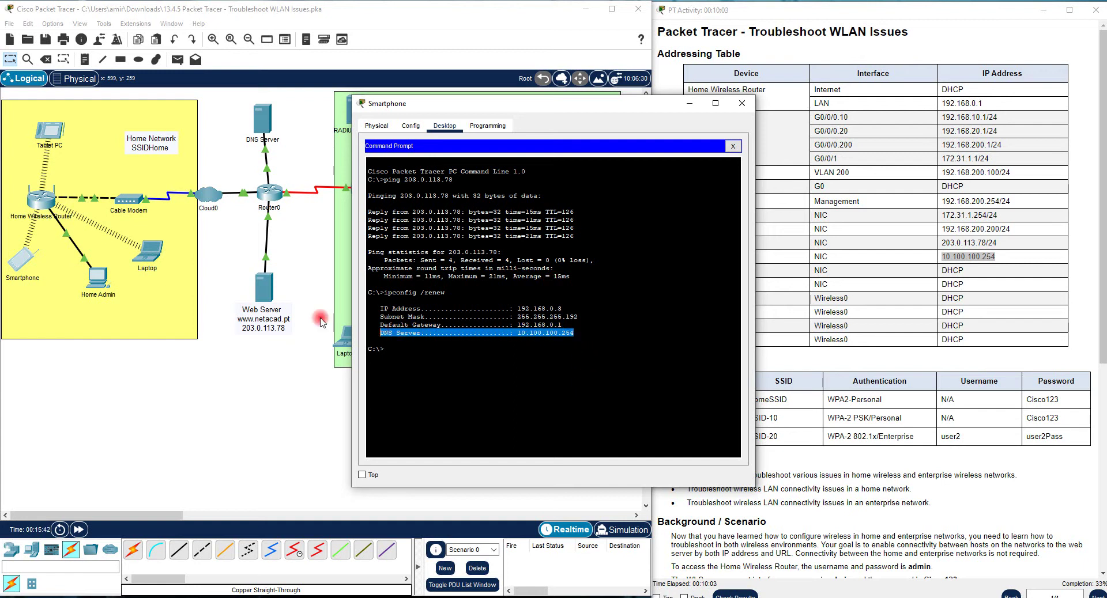
Set the Tablet PC's Wireless0 IP configuration to DHCP, as listed in the addressing table
click(56, 137)
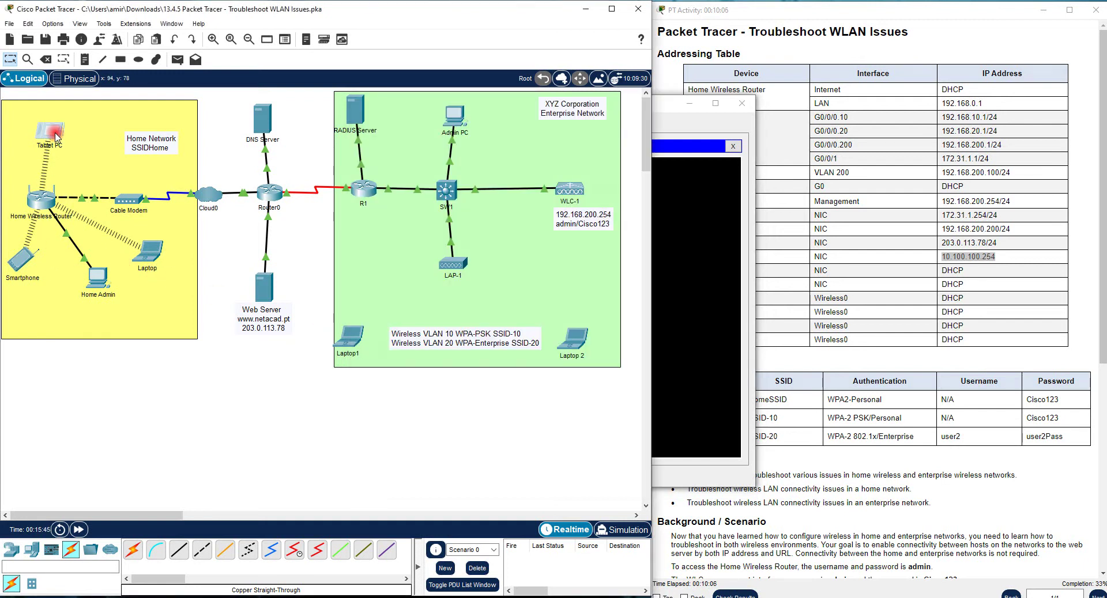
click(56, 137)
click(445, 126)
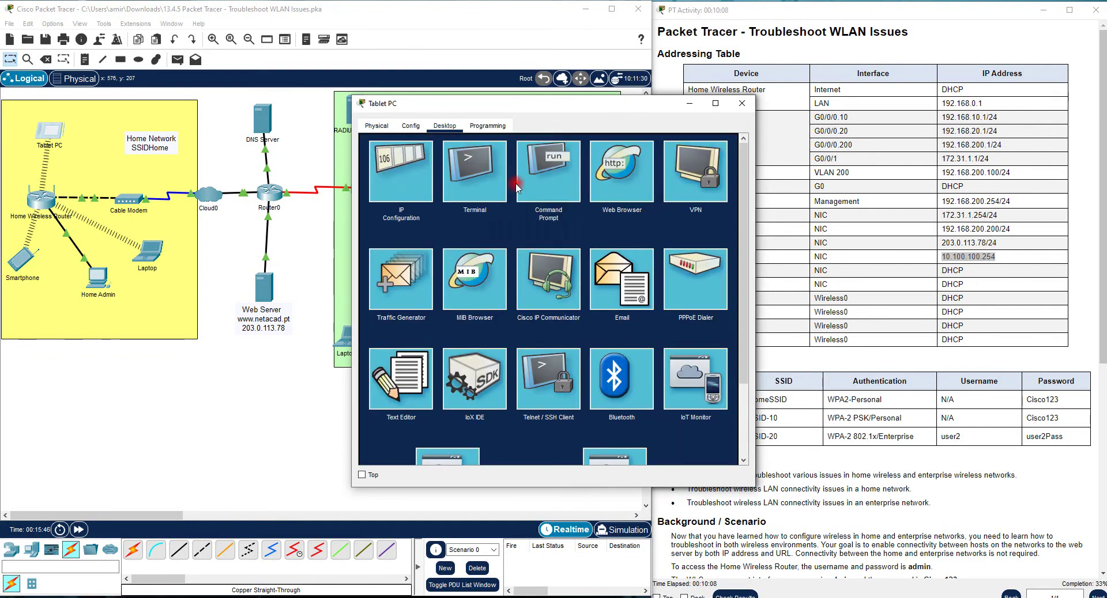
click(402, 178)
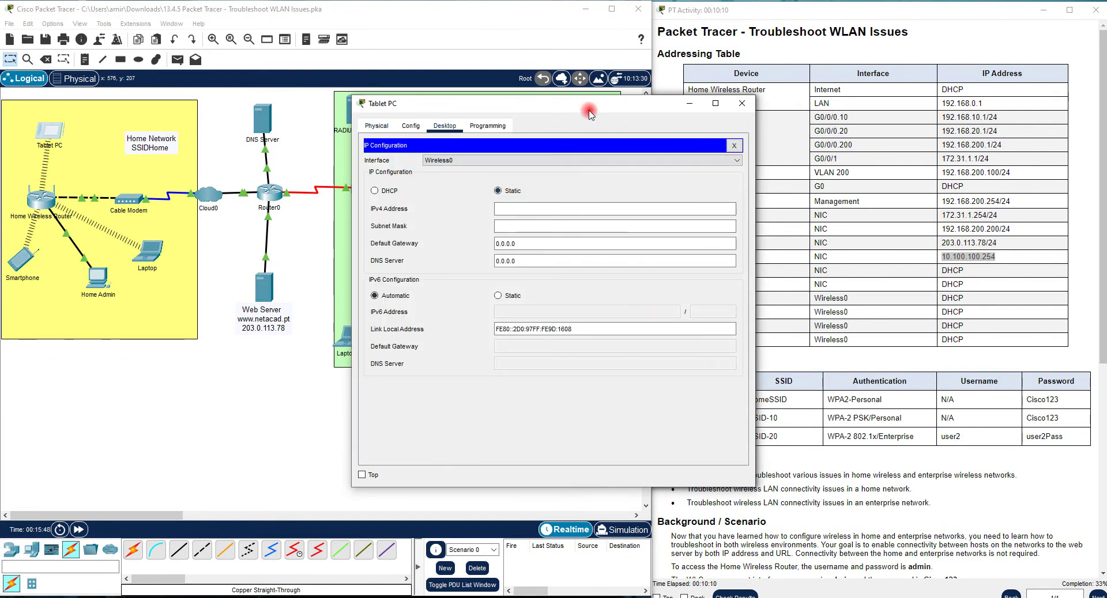
drag(589, 112, 450, 117)
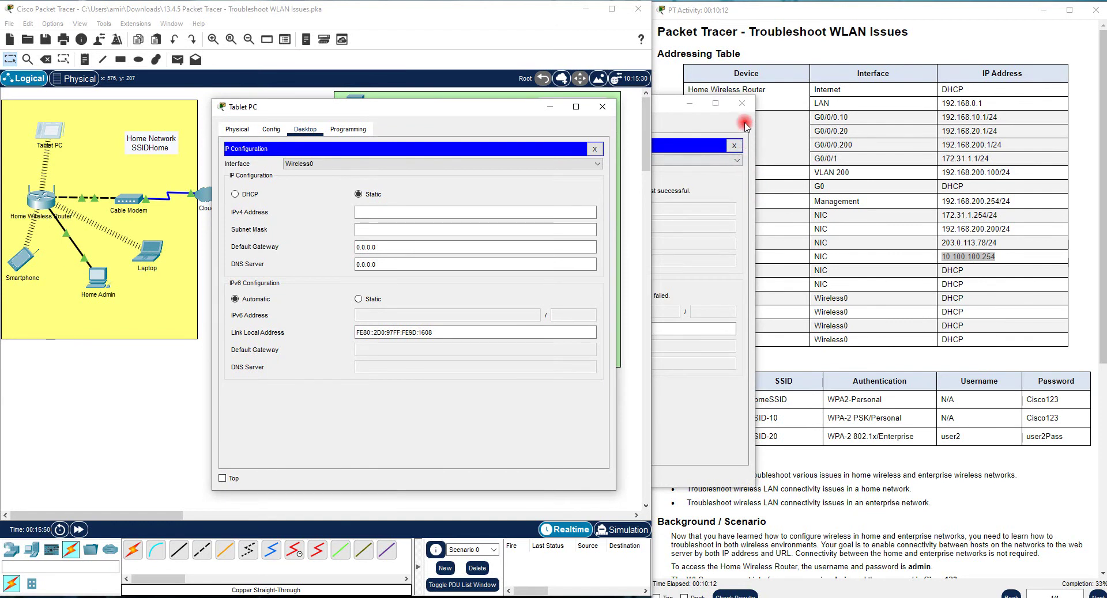
drag(686, 331, 985, 327)
click(267, 193)
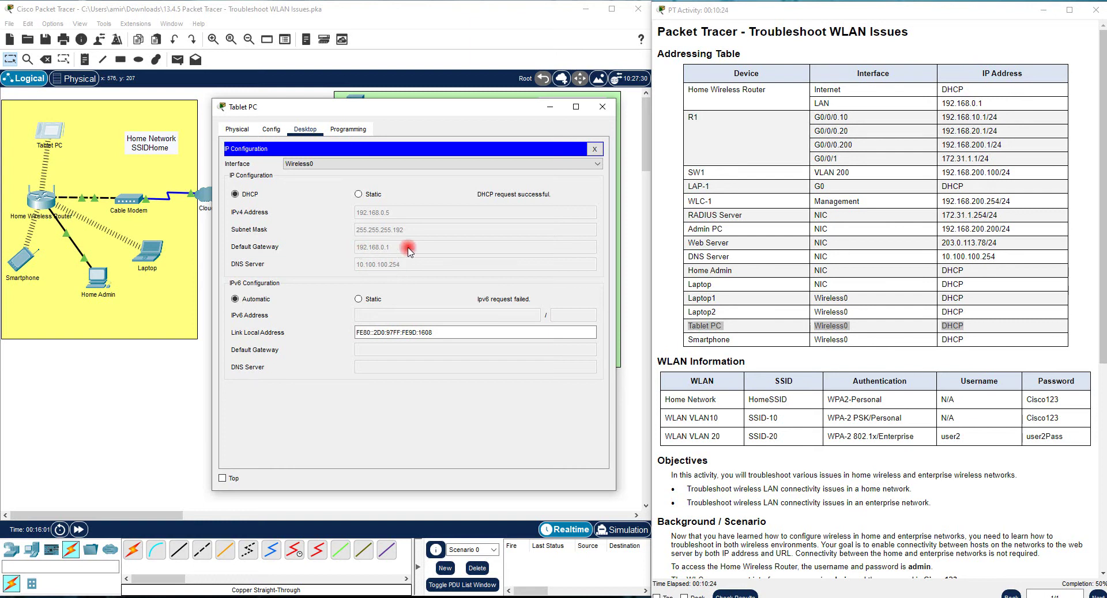
click(594, 150)
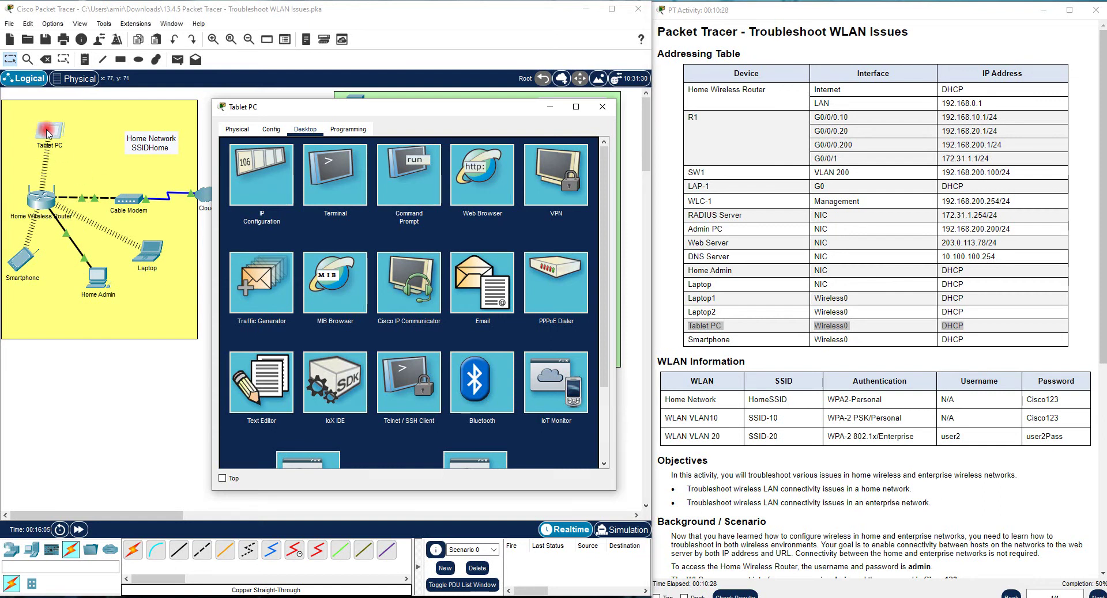
click(477, 183)
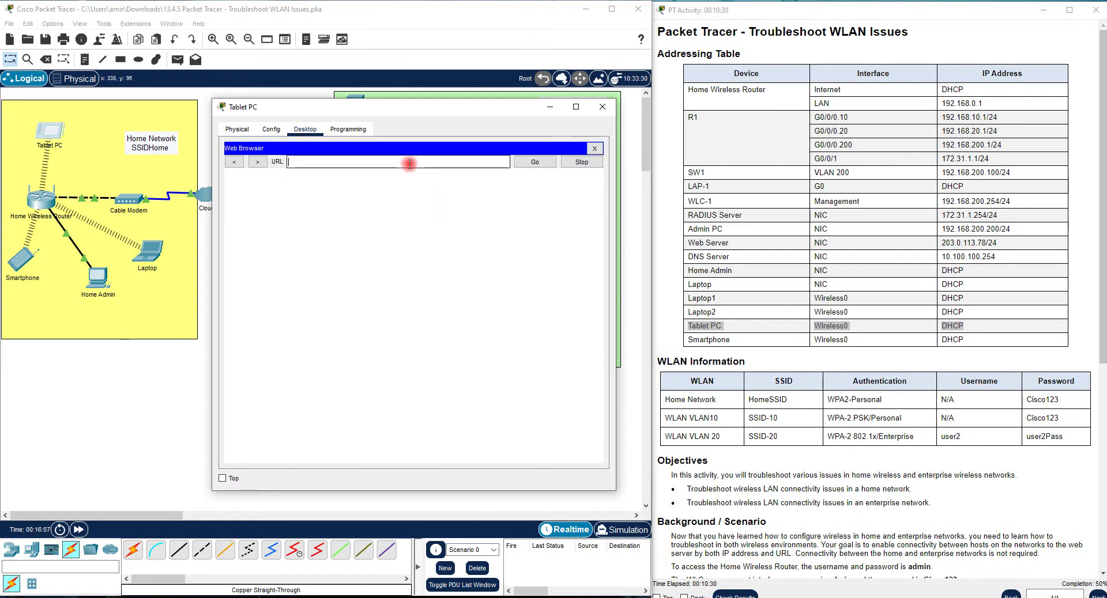
drag(435, 111, 687, 128)
click(623, 181)
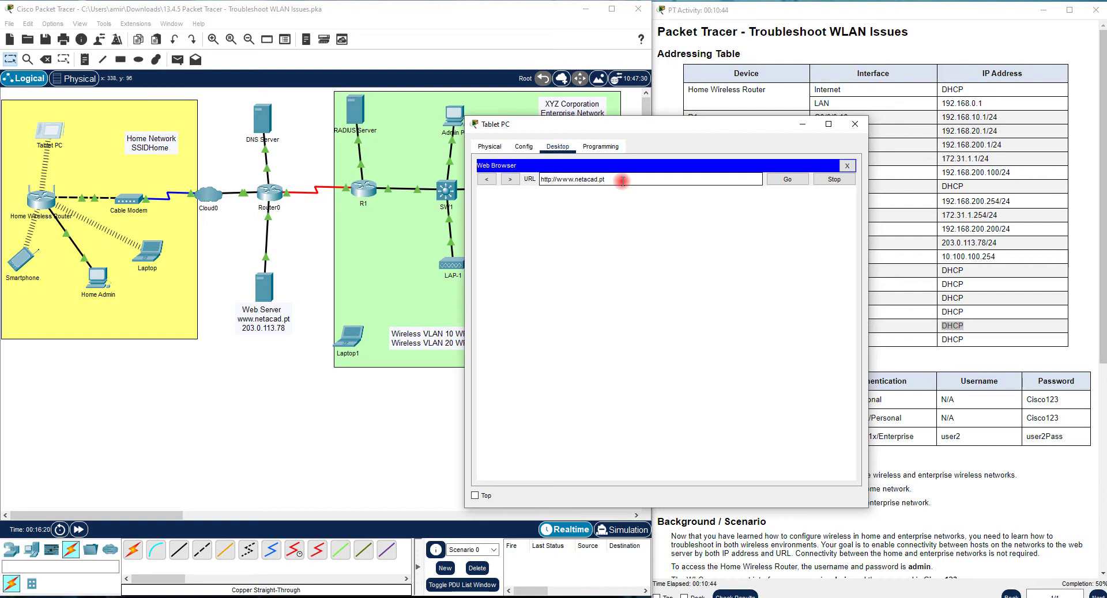
click(623, 181)
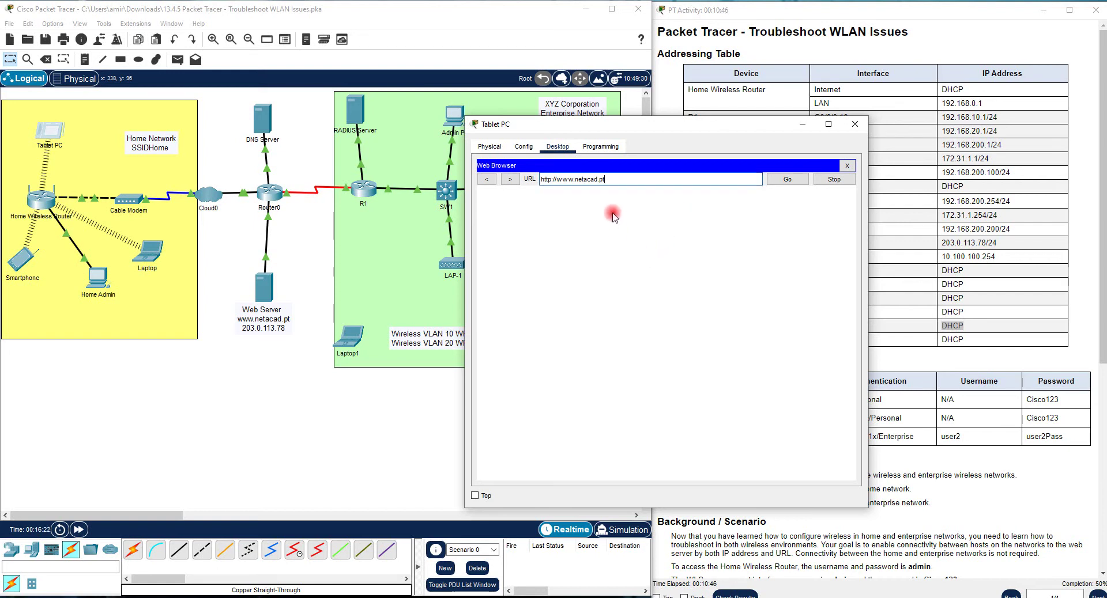
triple_click(548, 181)
click(553, 185)
triple_click(610, 183)
click(611, 182)
click(985, 497)
scroll(963, 530, down, 2)
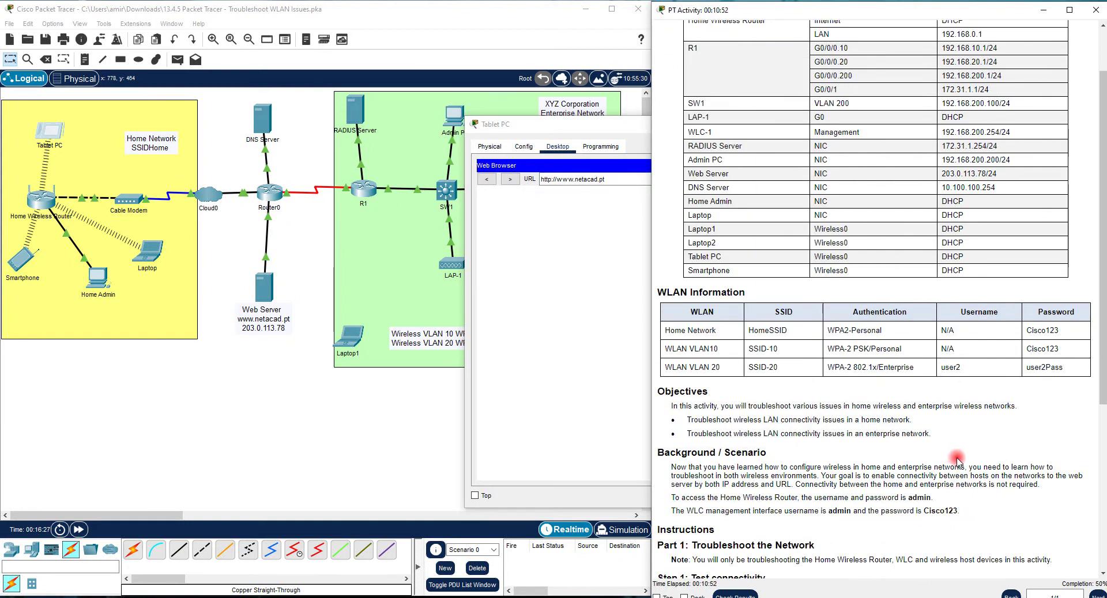
scroll(984, 236, up, 2)
scroll(983, 237, down, 6)
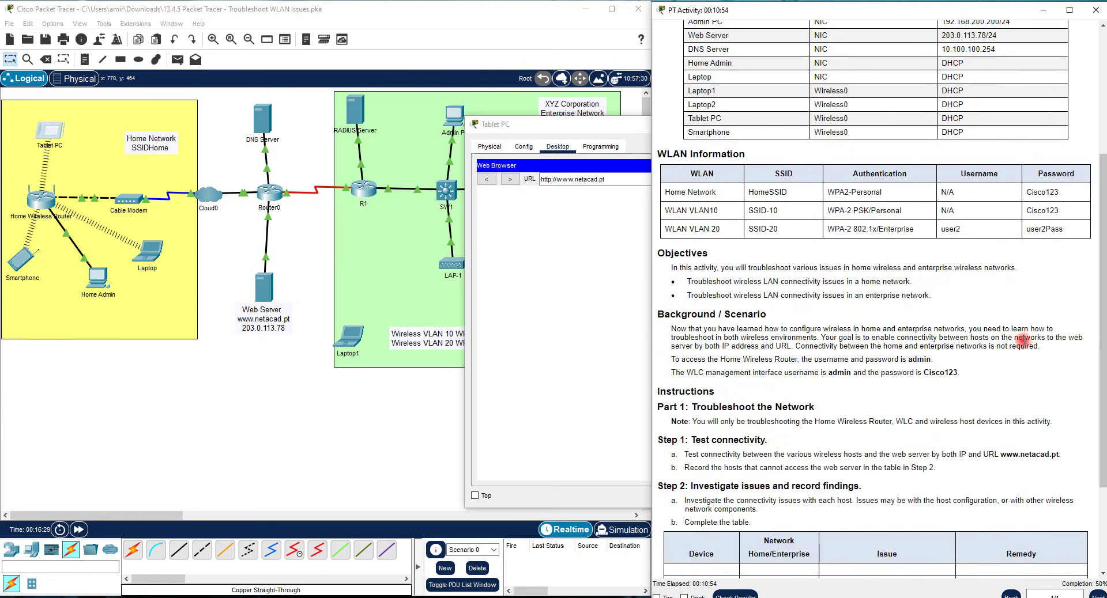
drag(1001, 455, 1058, 456)
right_click(1058, 455)
click(1068, 461)
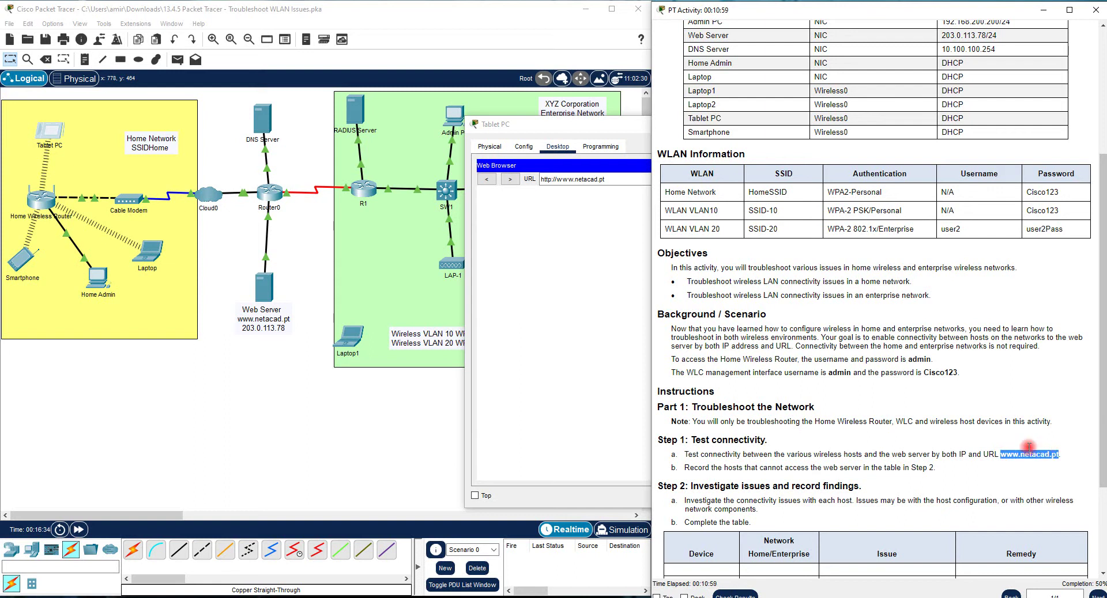
click(160, 273)
click(690, 181)
right_click(455, 158)
click(485, 222)
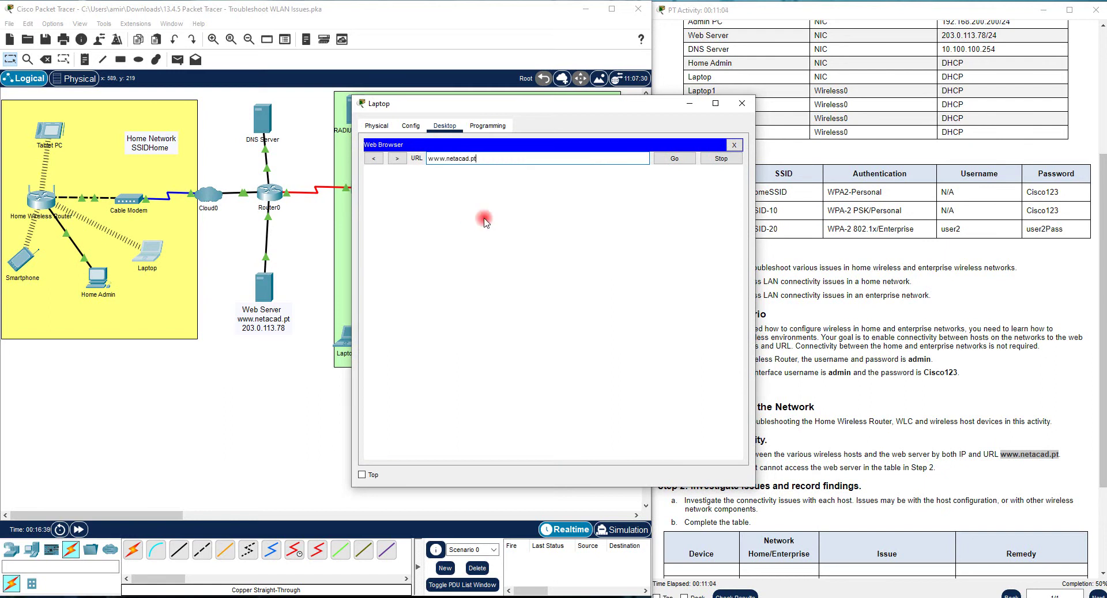
key(Return)
click(50, 136)
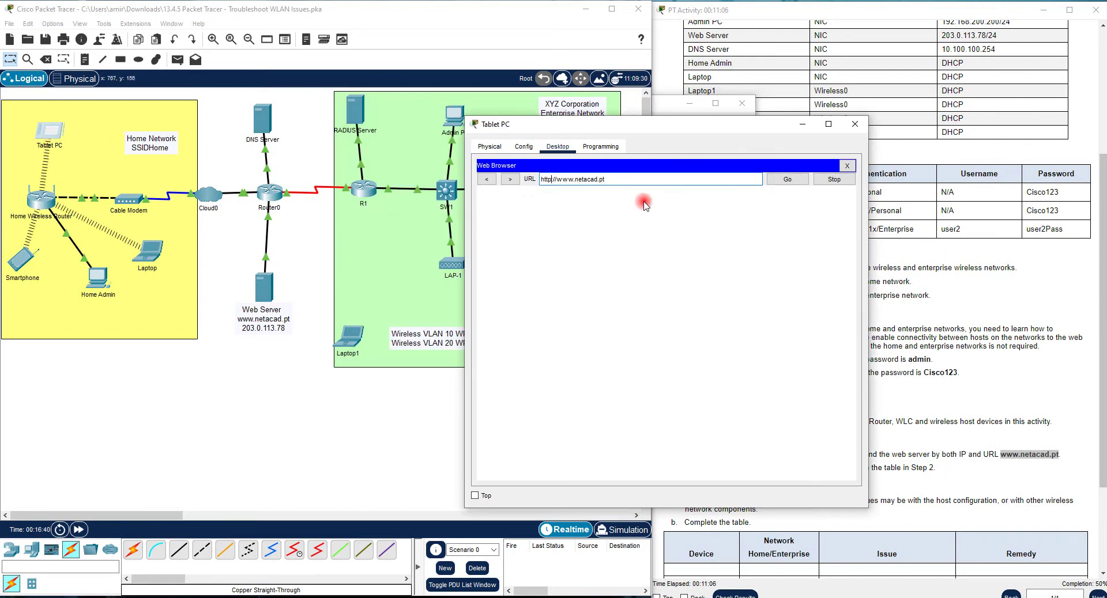
click(847, 165)
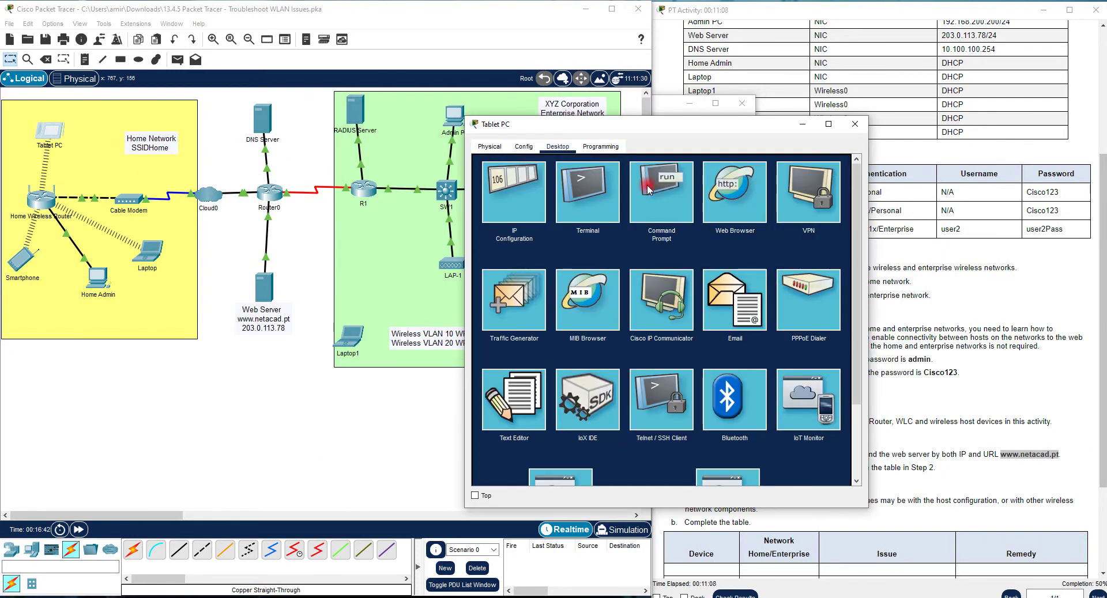
click(735, 199)
click(615, 179)
text(www.netacad.pt)
click(784, 179)
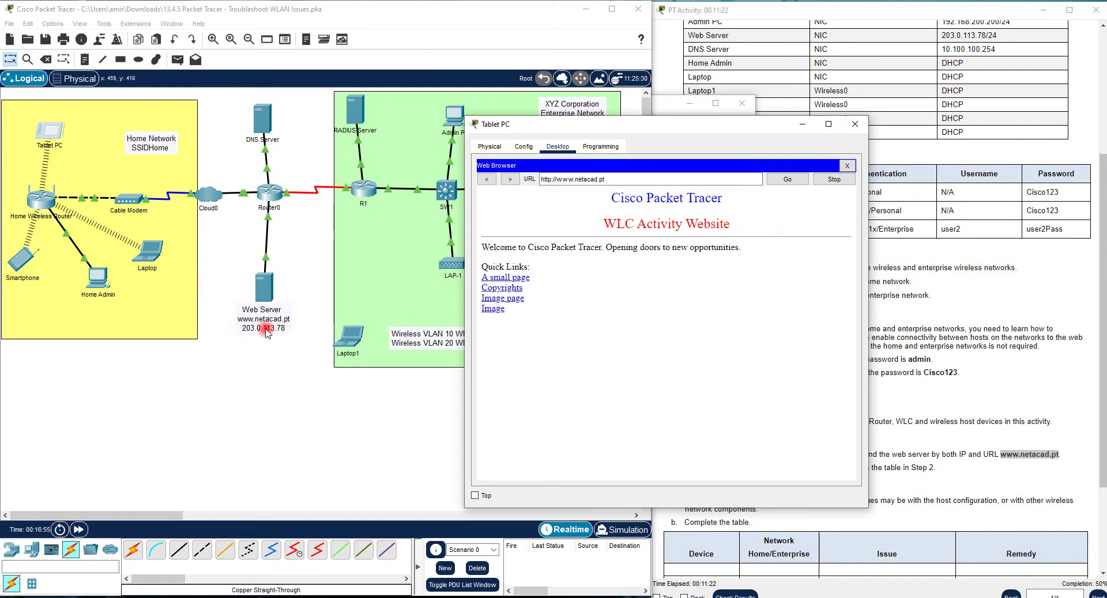
click(854, 125)
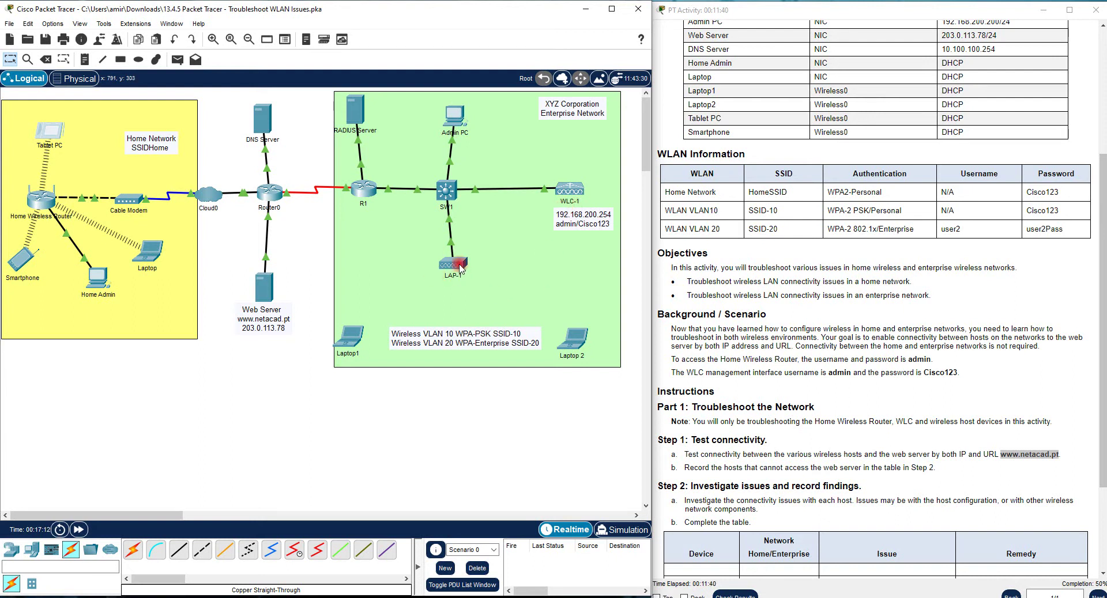
Open the Admin PC's desktop and copy WLC-1's management address 192.168.200.254 from the addressing table
click(454, 117)
drag(569, 104, 329, 164)
click(591, 132)
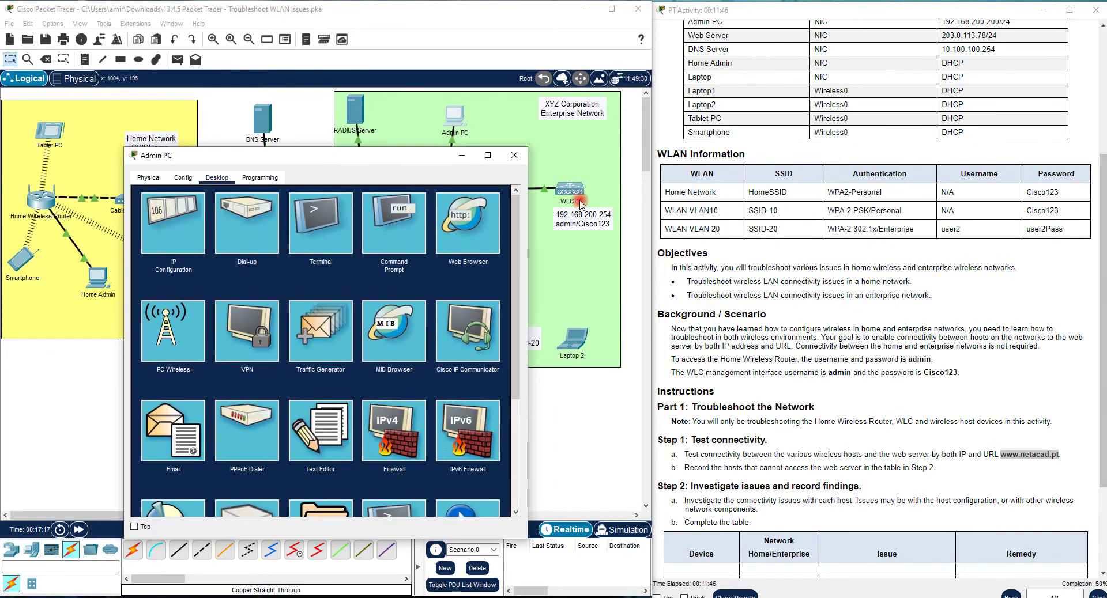
scroll(834, 131, up, 5)
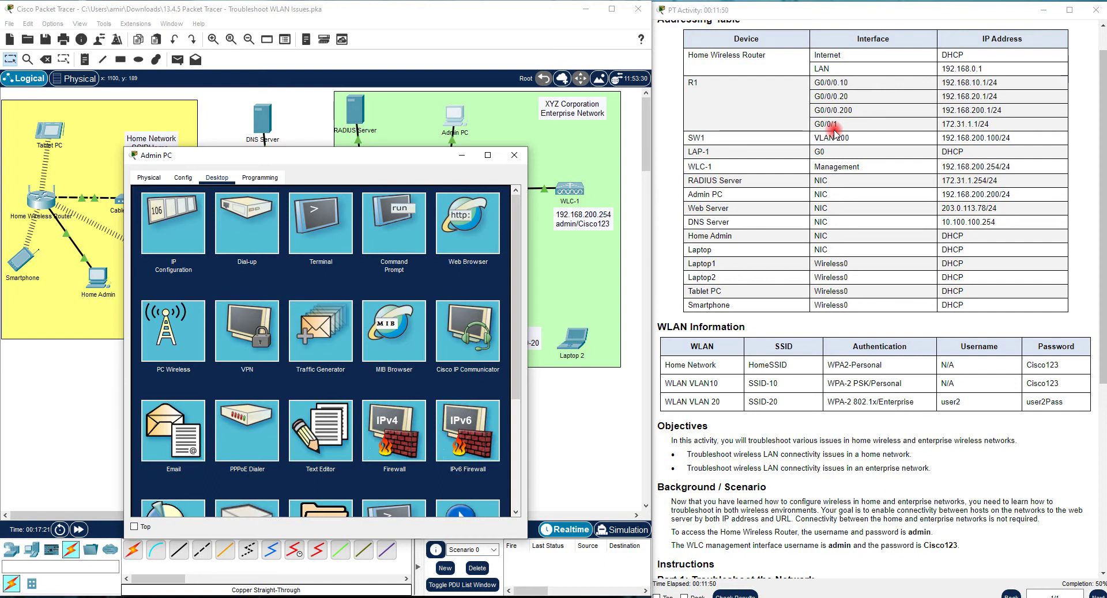
drag(999, 167, 944, 167)
right_click(943, 167)
click(980, 180)
click(407, 203)
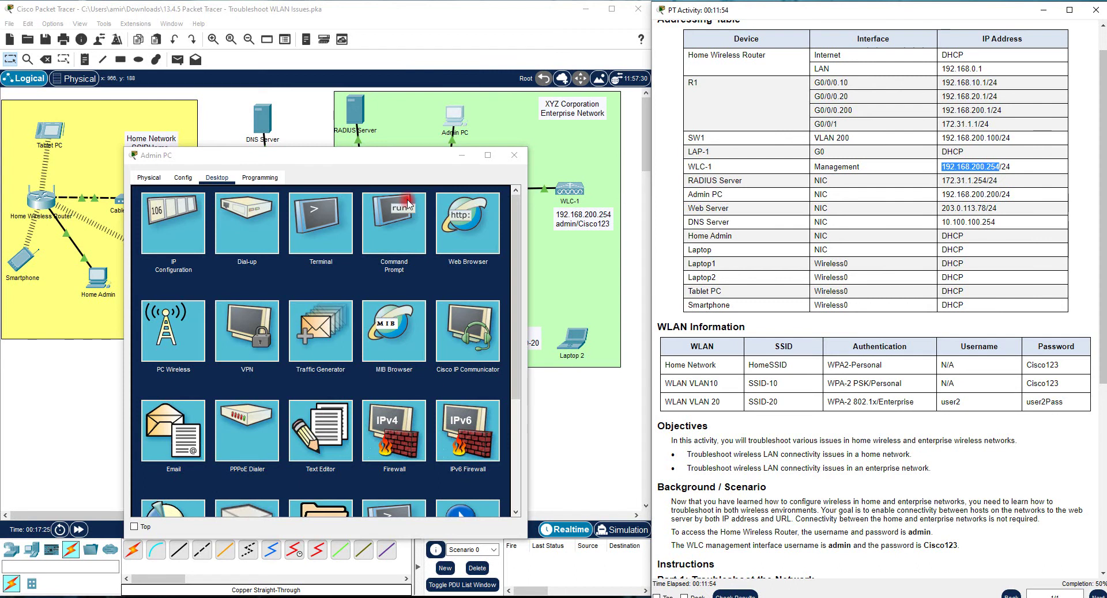
click(470, 238)
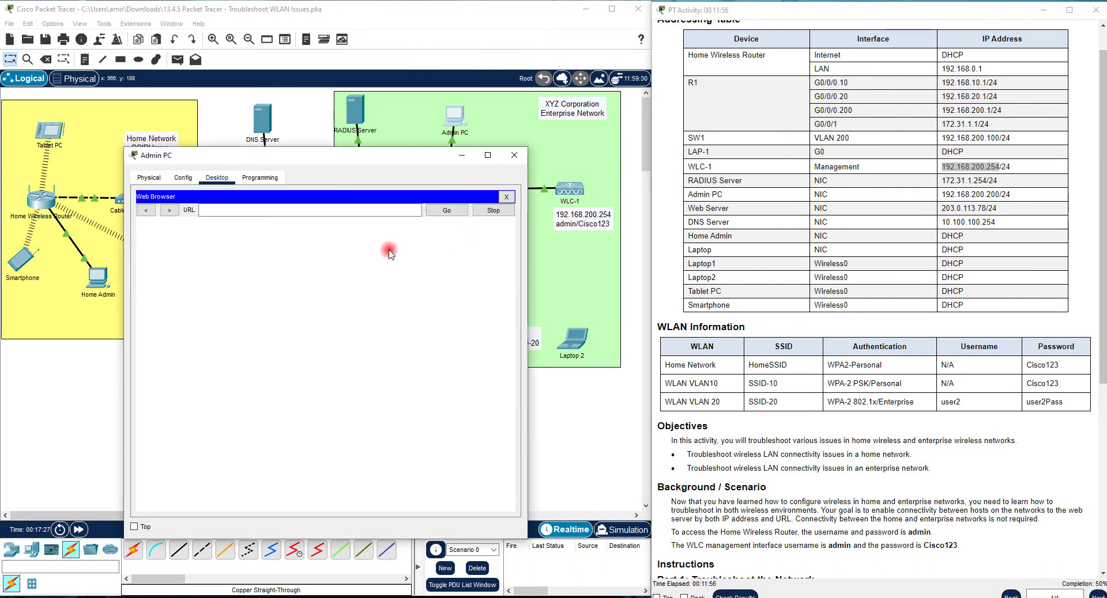
right_click(321, 211)
click(348, 266)
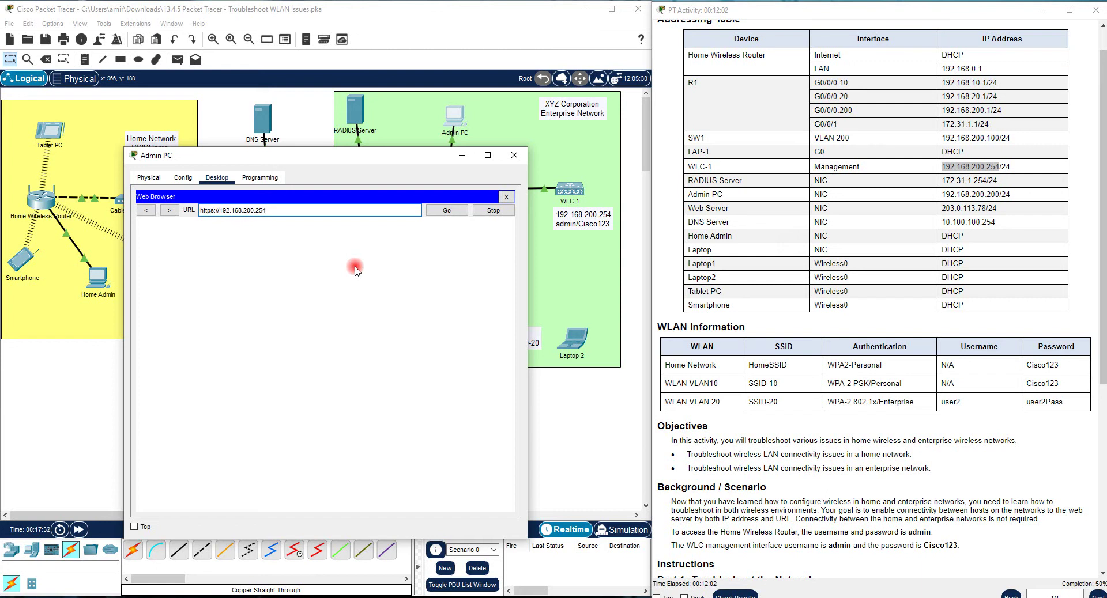
key(Return)
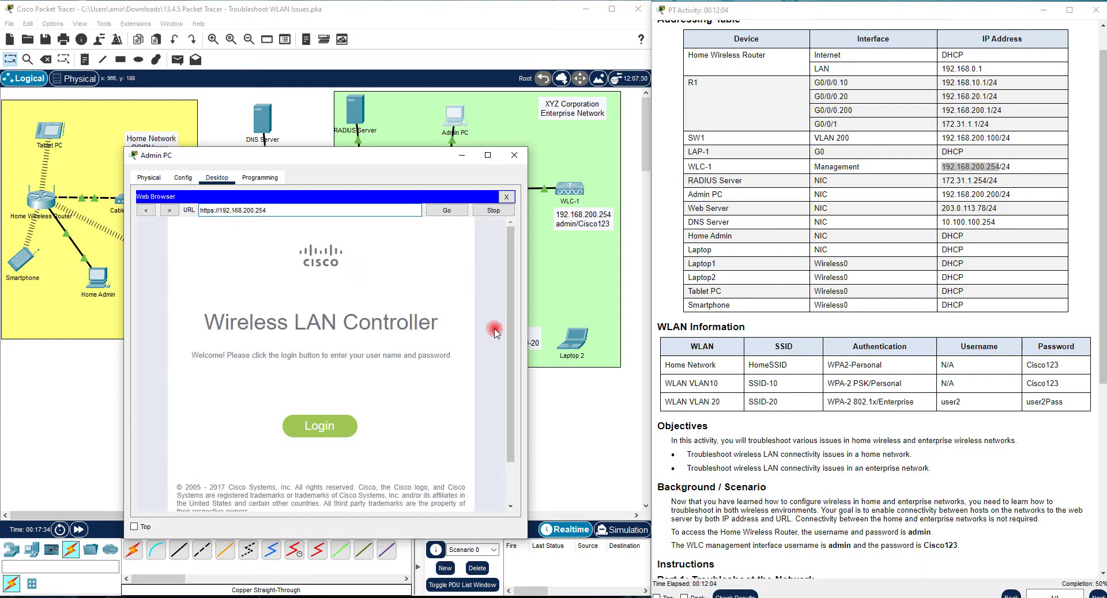
Log in to the Wireless LAN Controller as admin with the account password
click(343, 425)
click(341, 266)
text(adm)
key(Tab)
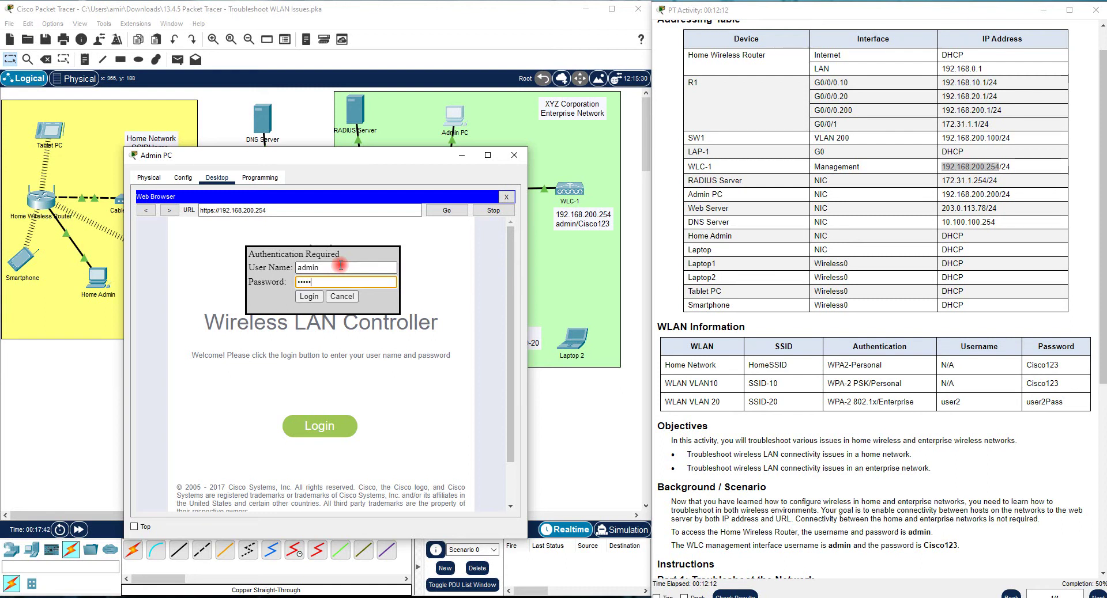
key(Return)
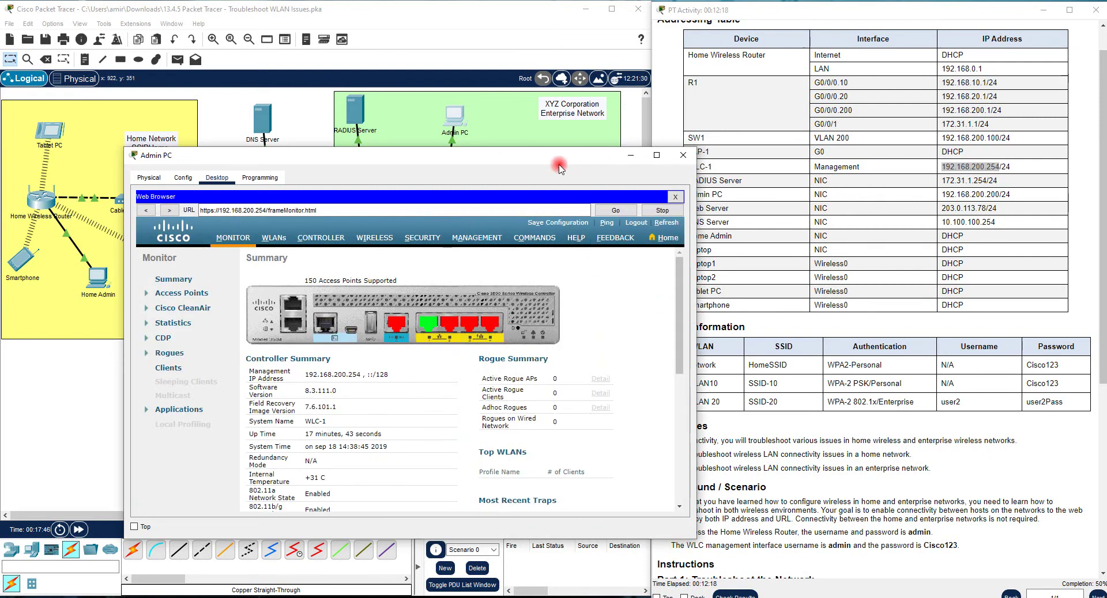
Open the controller's WLANs list and compare each WLAN's security policy with the authentication listed in the WLAN Information table
drag(559, 167, 439, 158)
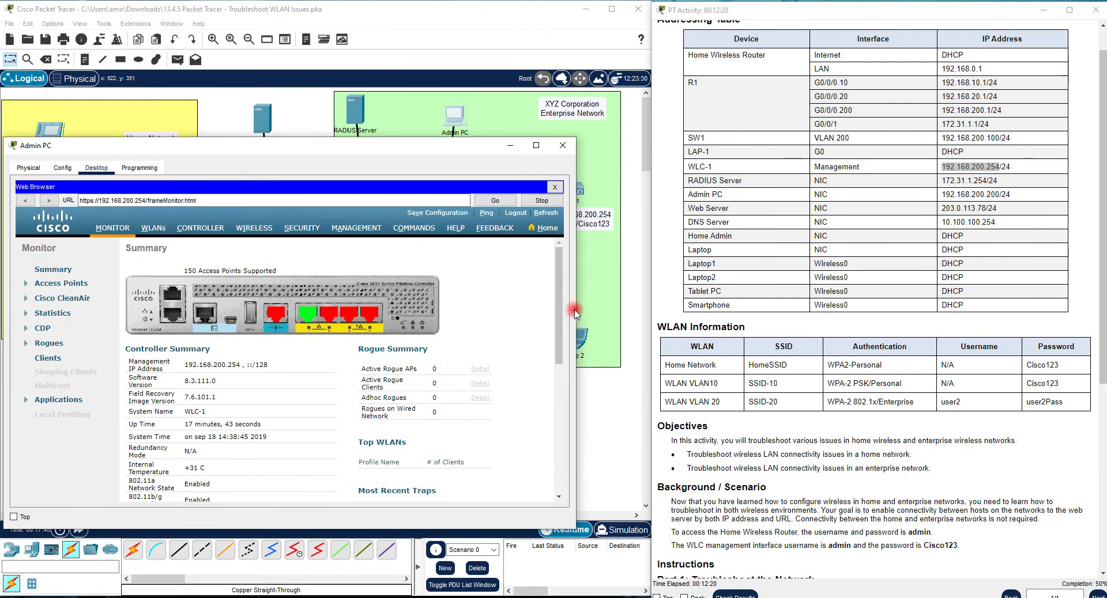
drag(579, 313, 627, 315)
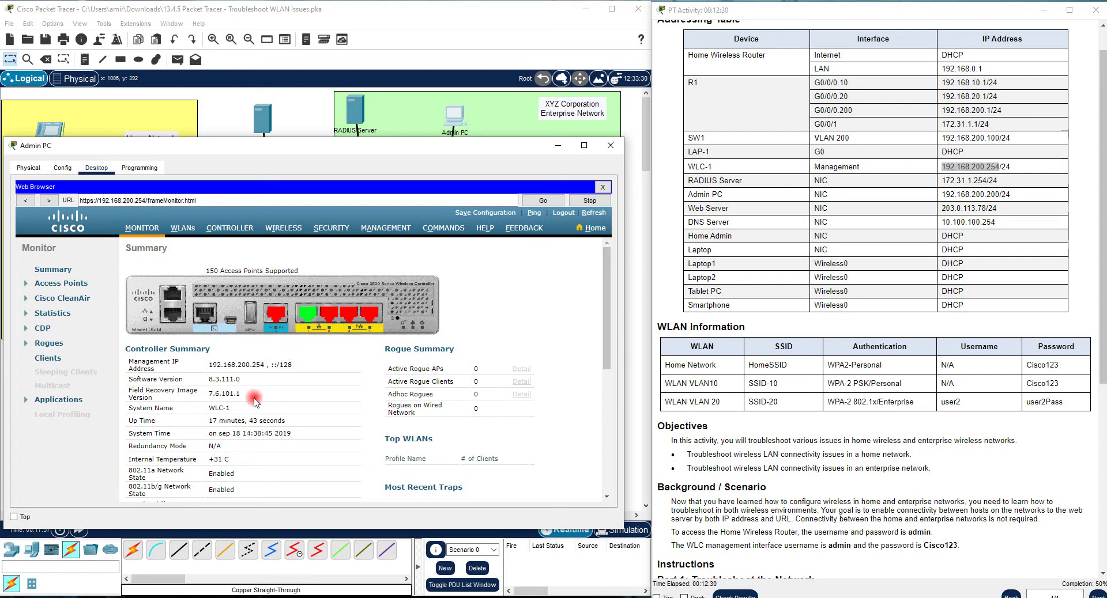
click(183, 227)
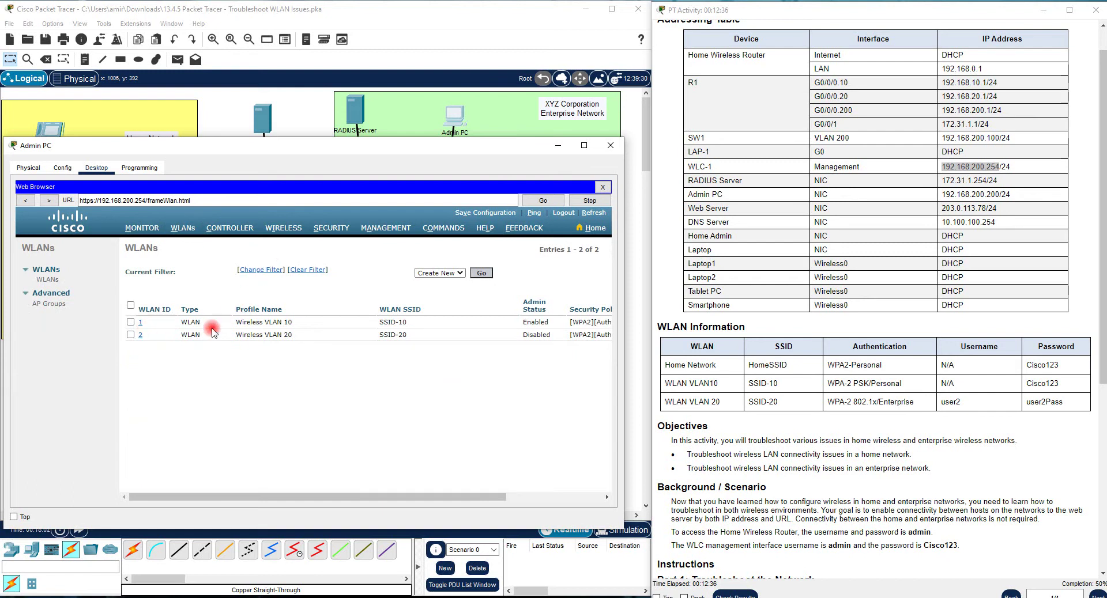
drag(625, 381, 651, 382)
drag(406, 145, 340, 148)
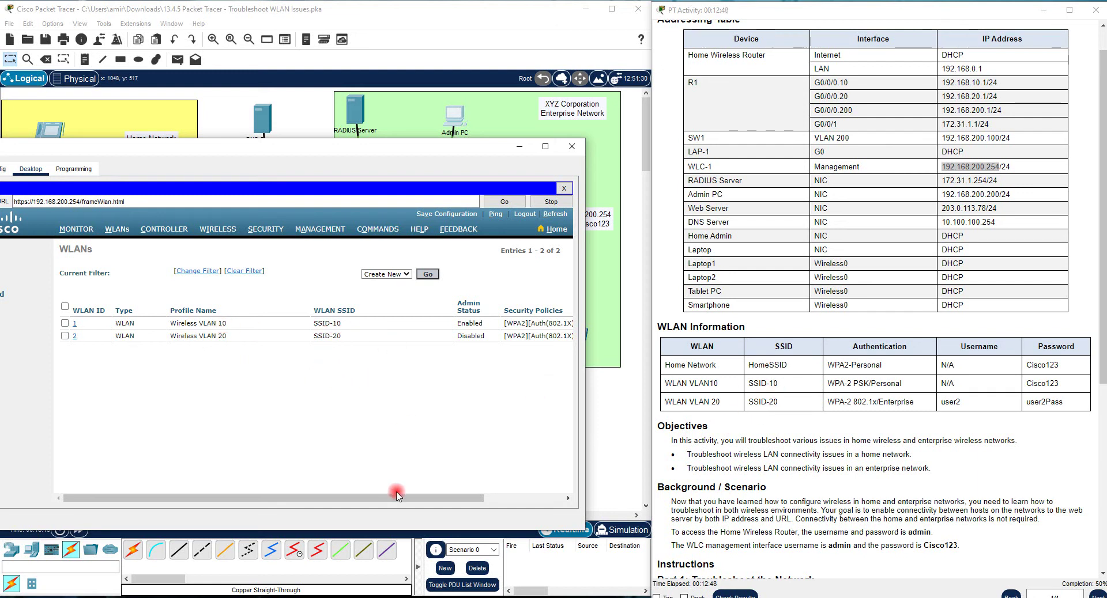
drag(396, 498, 501, 497)
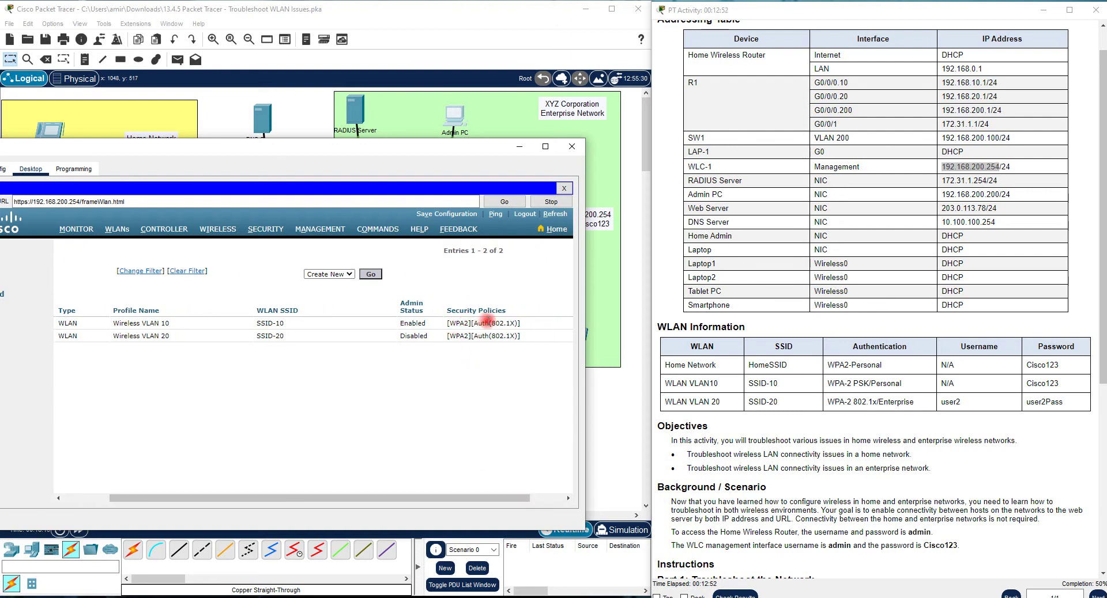
click(847, 382)
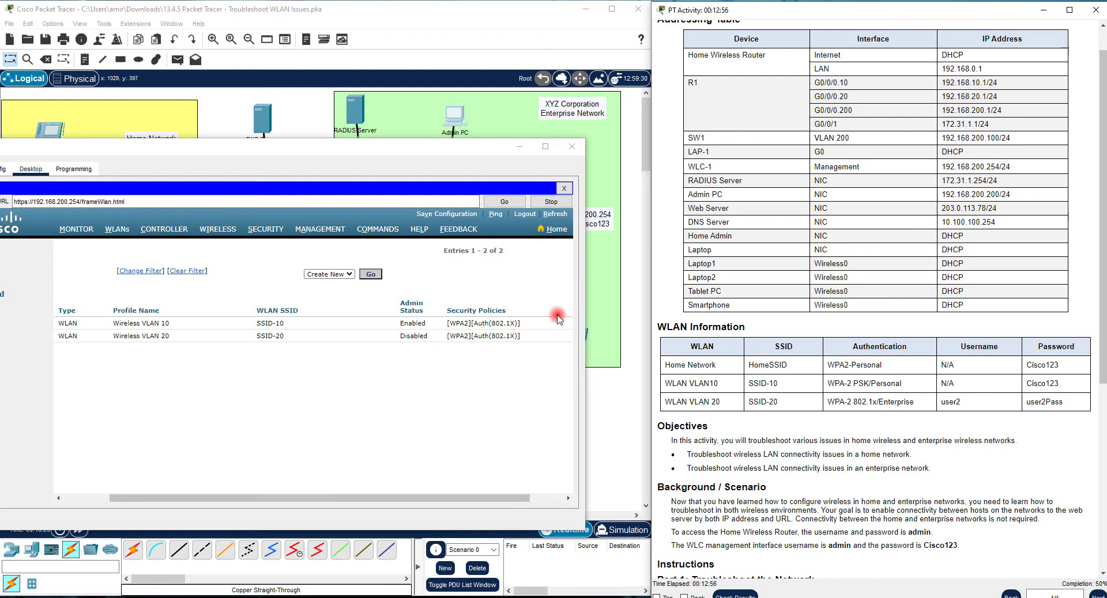
click(495, 324)
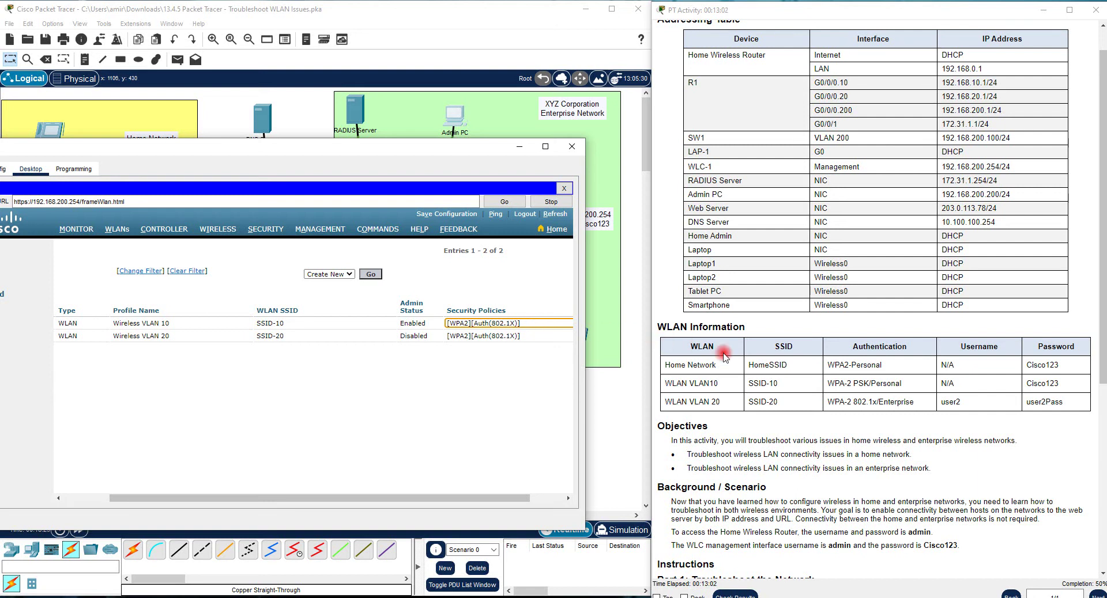
double_click(859, 384)
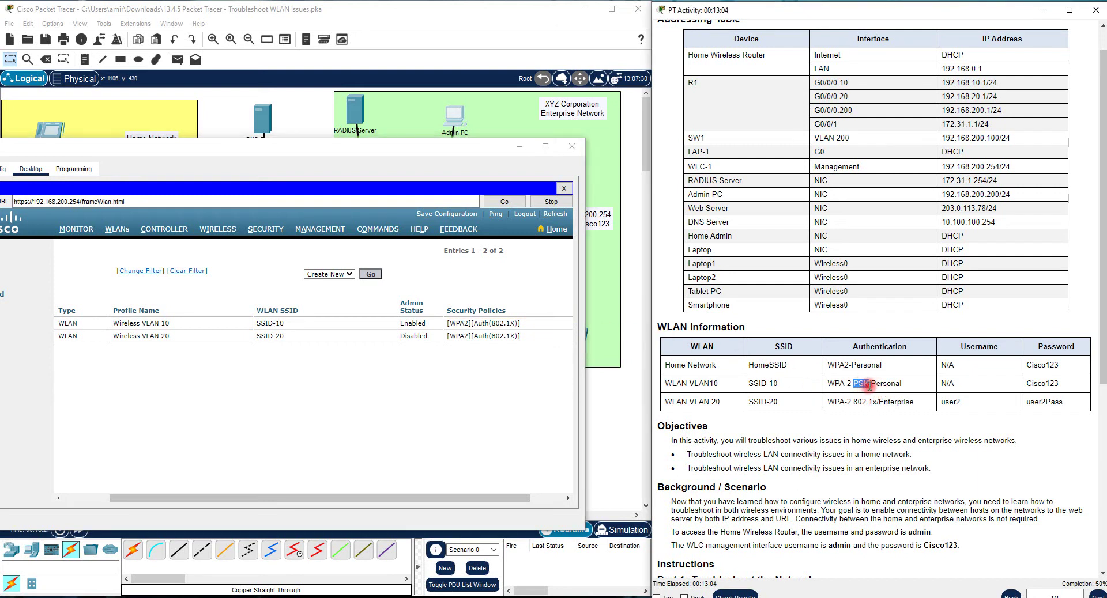
Edit Wireless VLAN 10's Layer 2 security to use PSK key management in ASCII format and enter the WLAN passphrase
click(256, 497)
drag(255, 497, 58, 369)
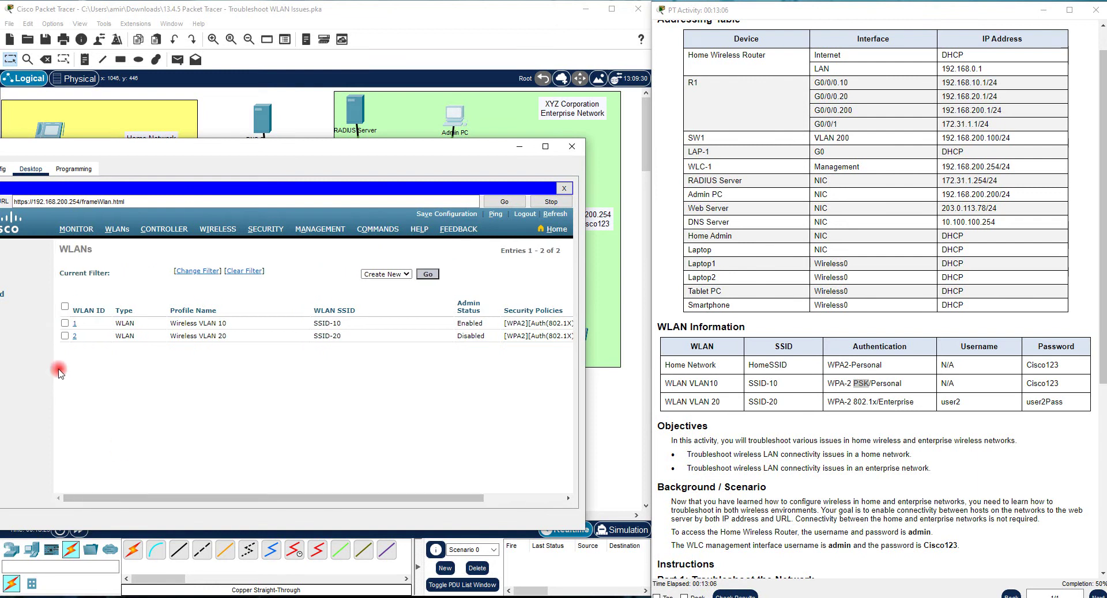
click(75, 324)
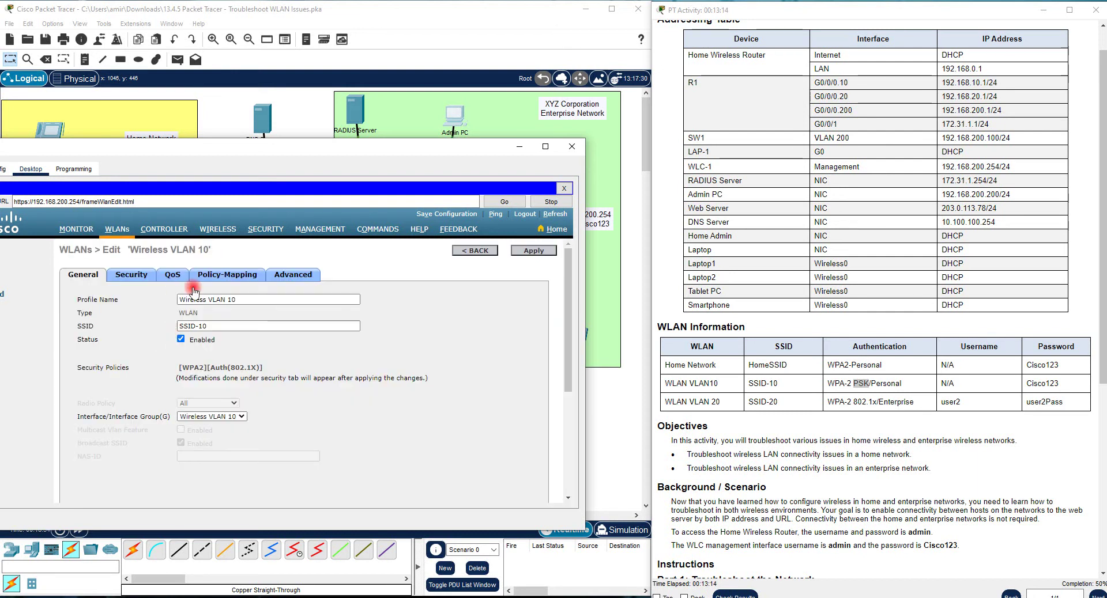
scroll(236, 401, down, 1)
scroll(218, 395, up, 1)
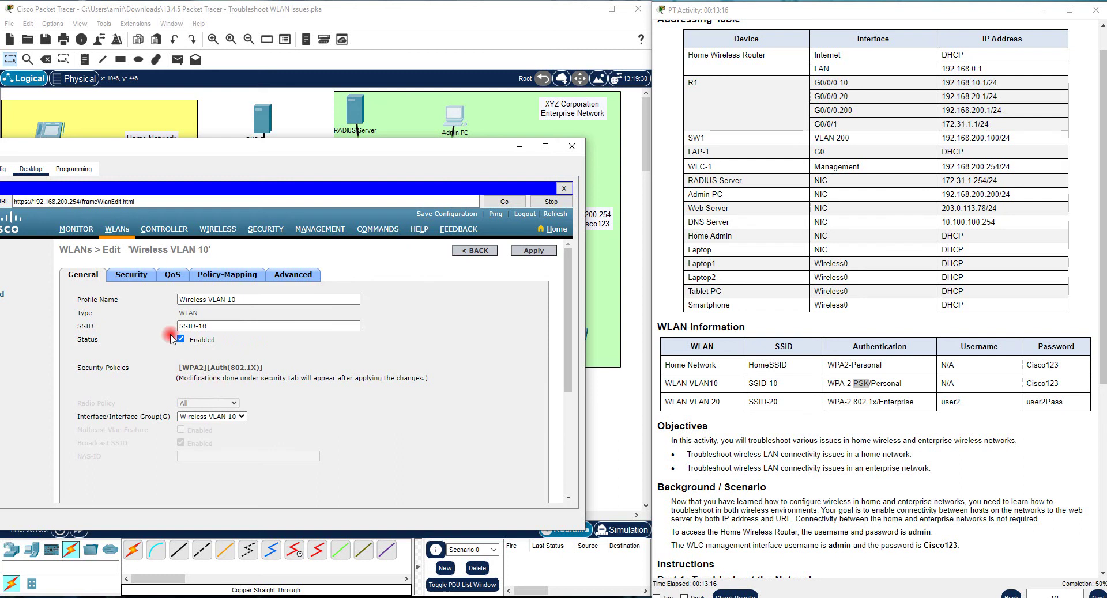
click(131, 275)
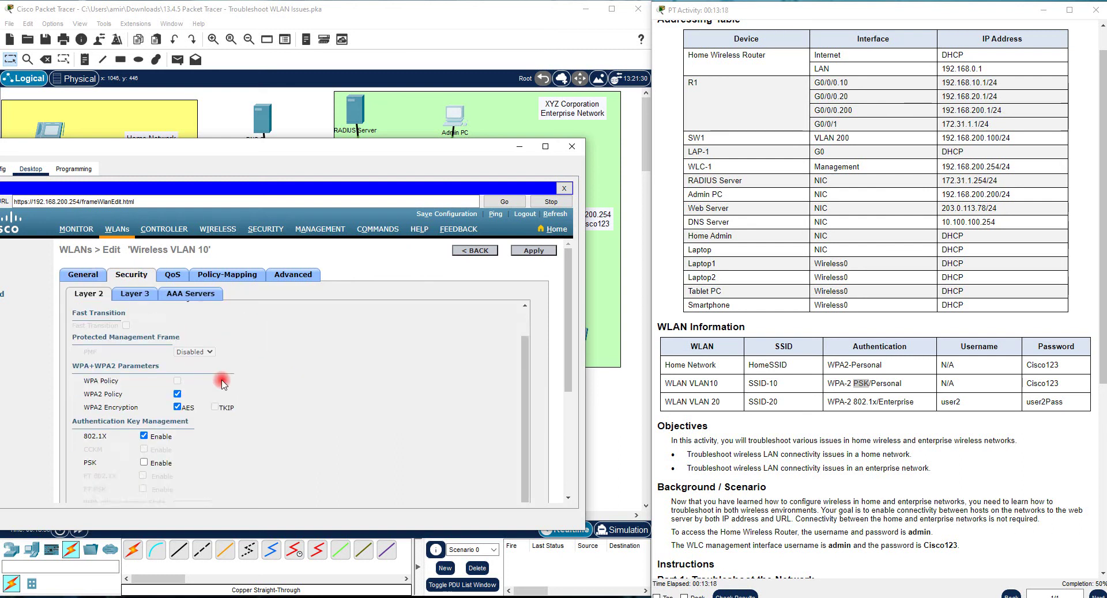
scroll(229, 374, down, 3)
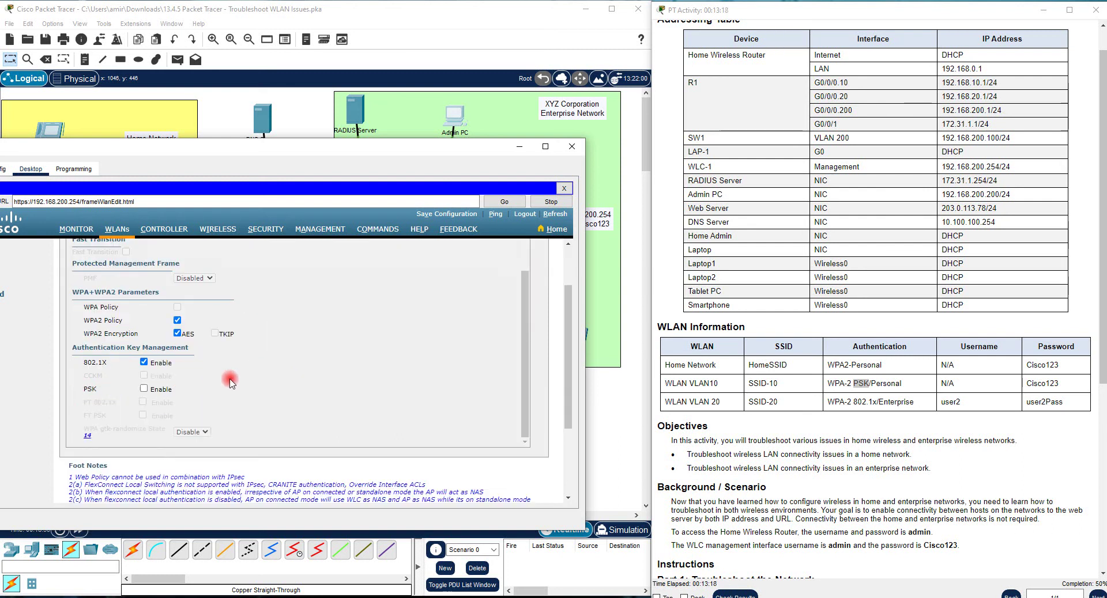
click(144, 389)
scroll(224, 412, down, 1)
drag(219, 416, 154, 419)
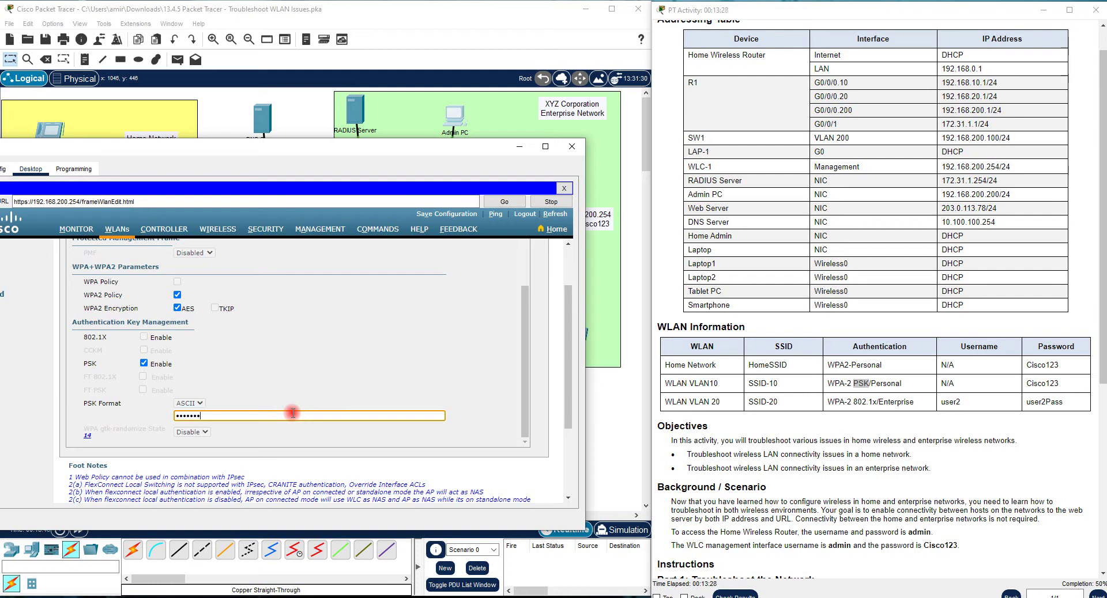
Check the AAA server and policy-mapping settings of Wireless VLAN 10
scroll(380, 375, up, 5)
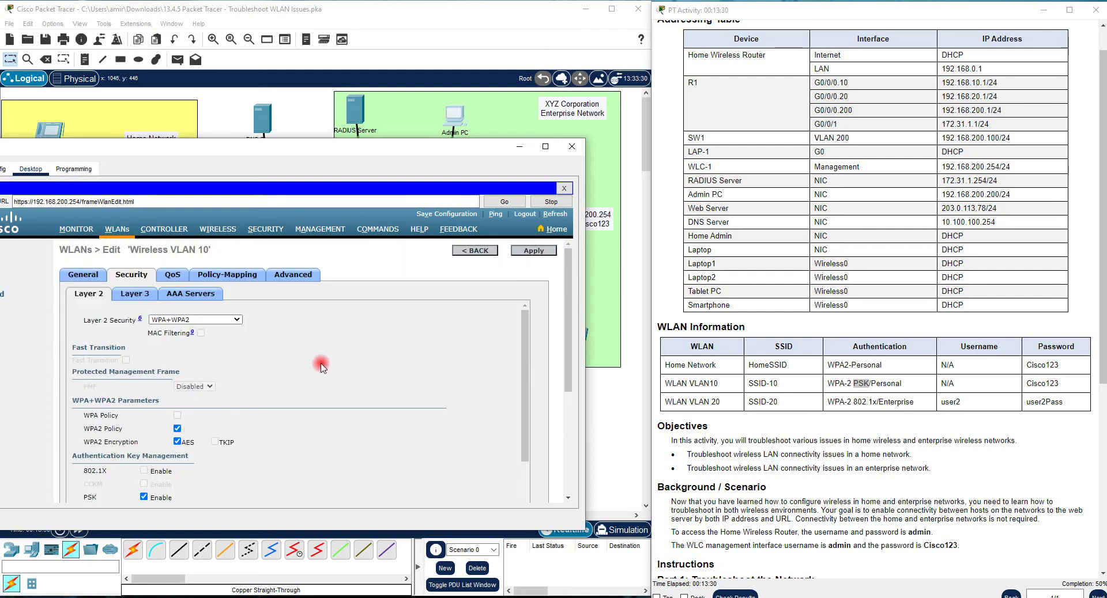
click(151, 297)
click(170, 300)
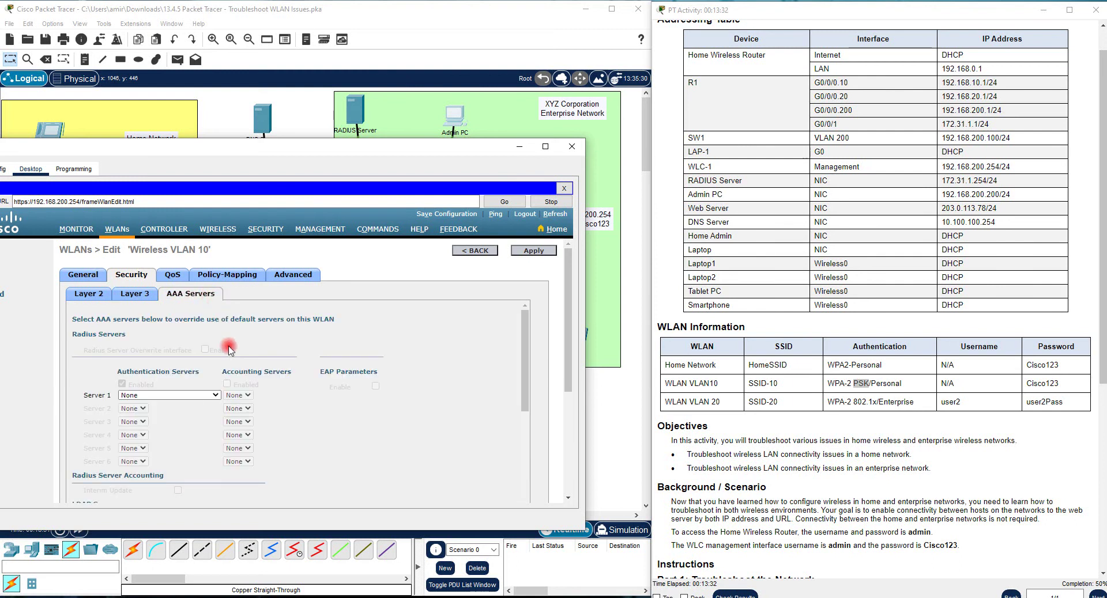
scroll(224, 362, down, 5)
scroll(229, 354, up, 5)
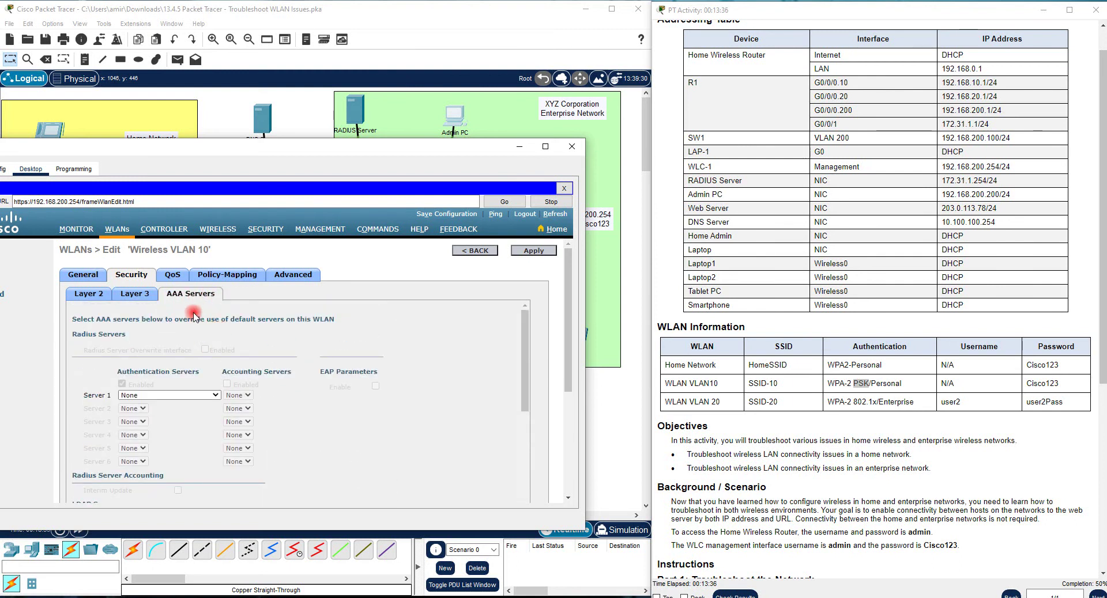
scroll(219, 350, down, 3)
scroll(219, 350, up, 3)
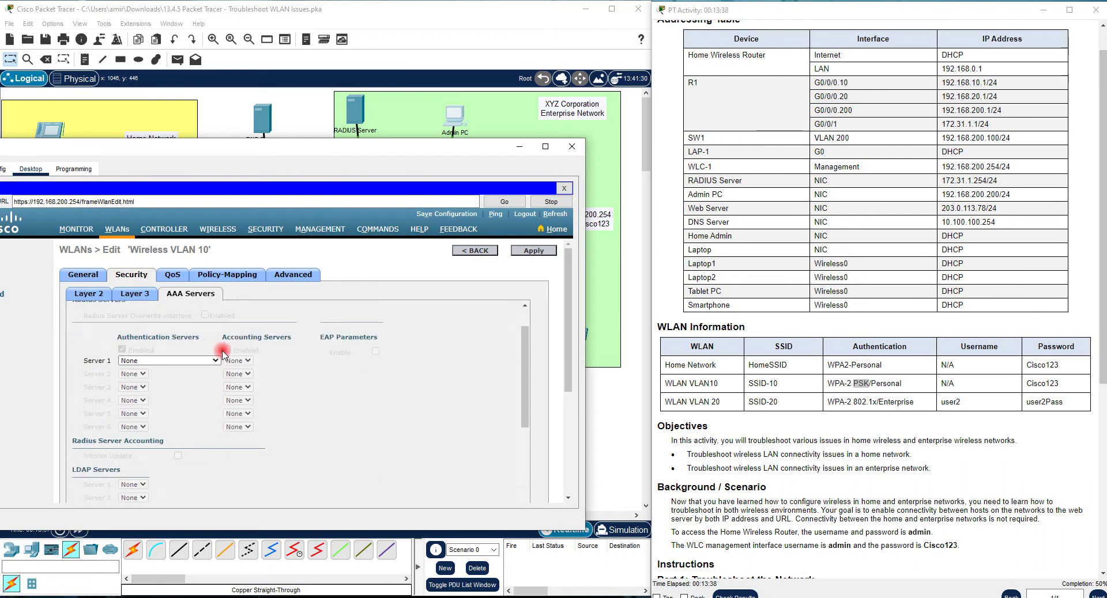
click(179, 278)
click(231, 275)
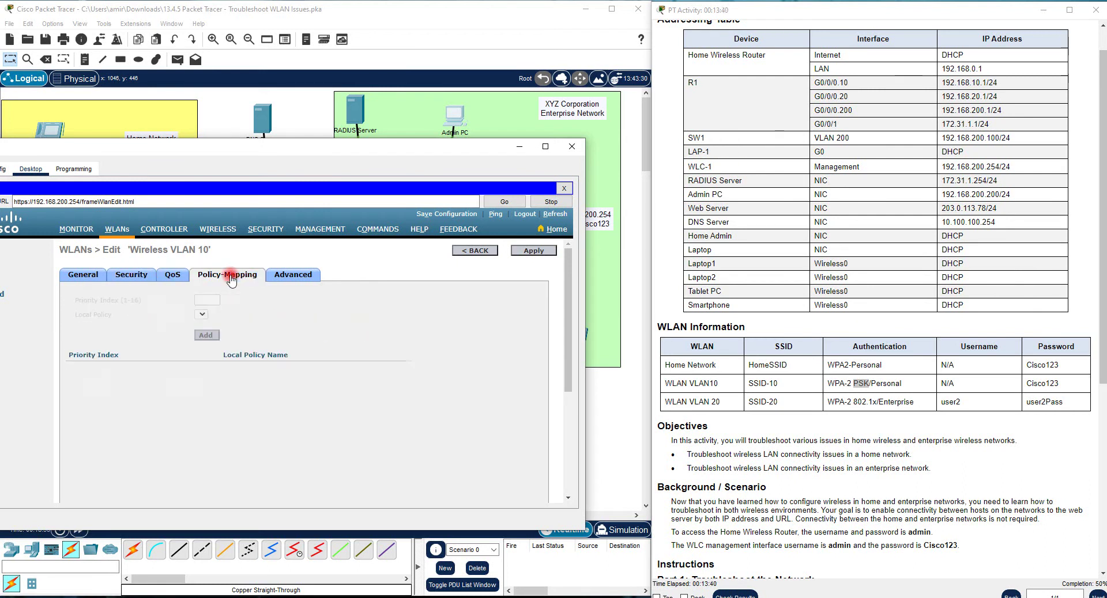
Enable FlexConnect Local Auth on Wireless VLAN 10, apply the changes, and recheck the security policies in the WLANs list
click(311, 276)
scroll(260, 363, down, 5)
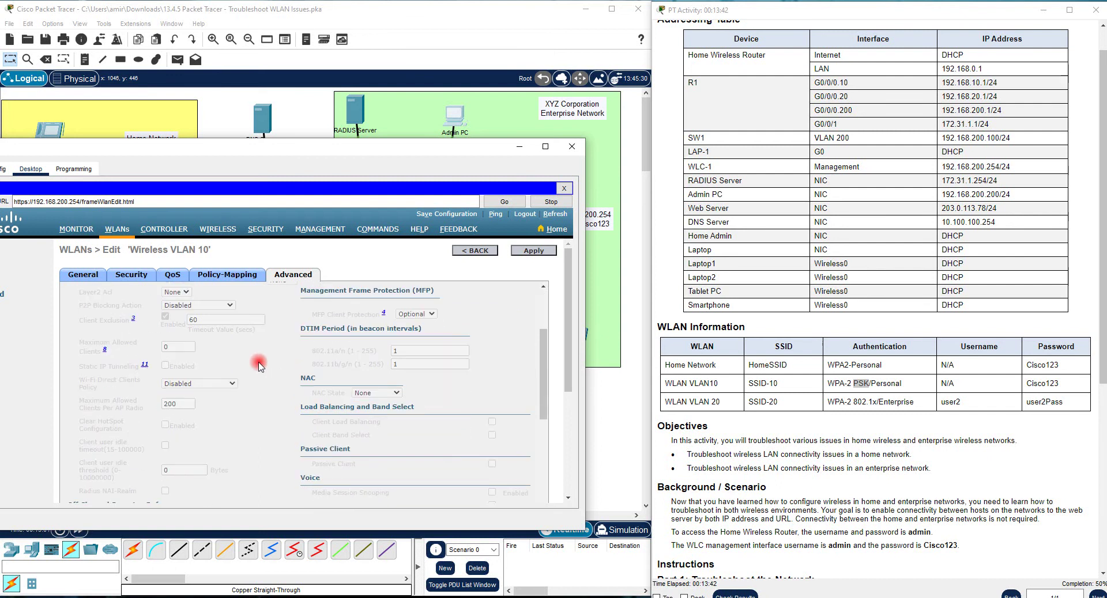
click(178, 471)
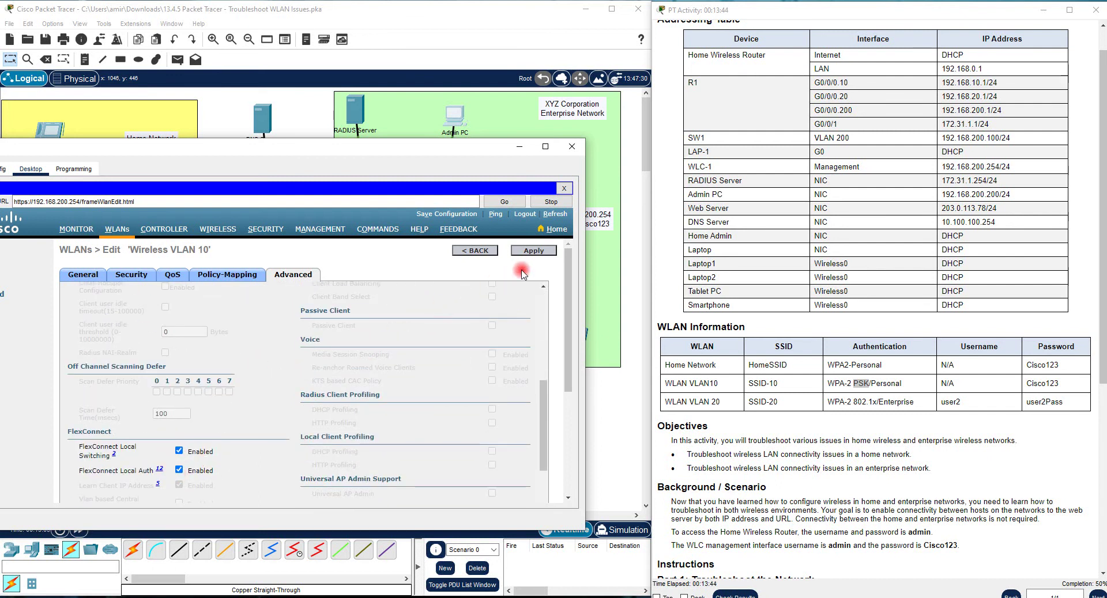
click(529, 251)
click(320, 363)
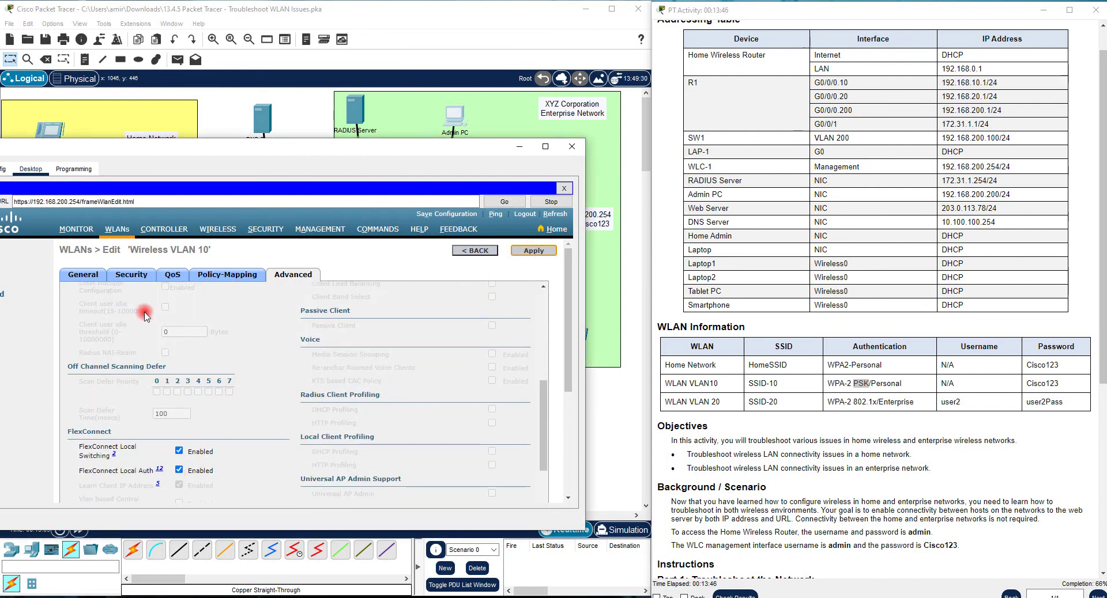
click(107, 231)
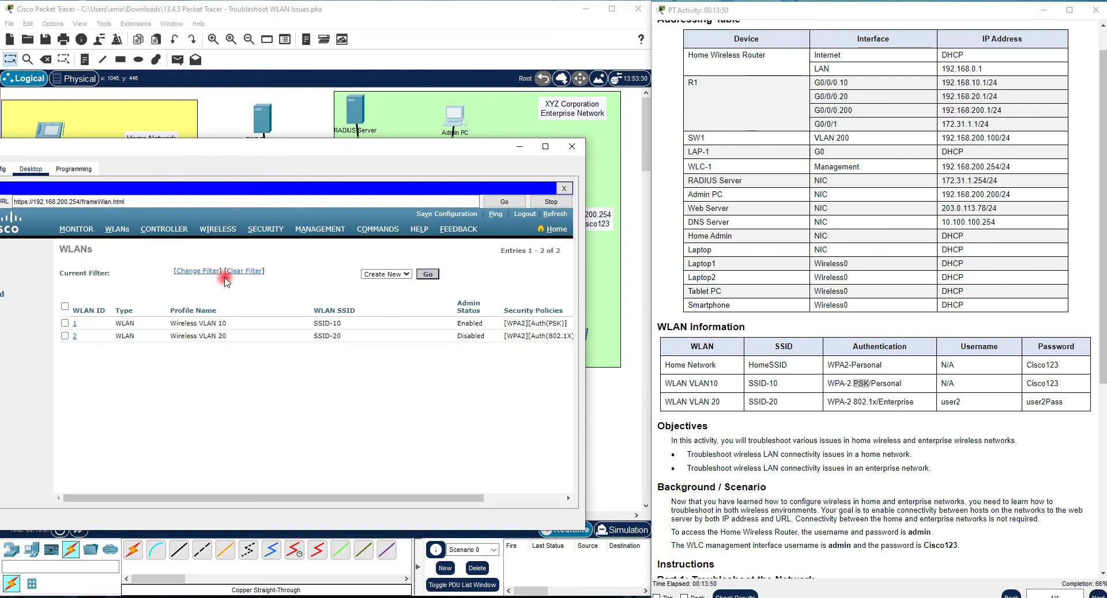
drag(438, 499, 484, 499)
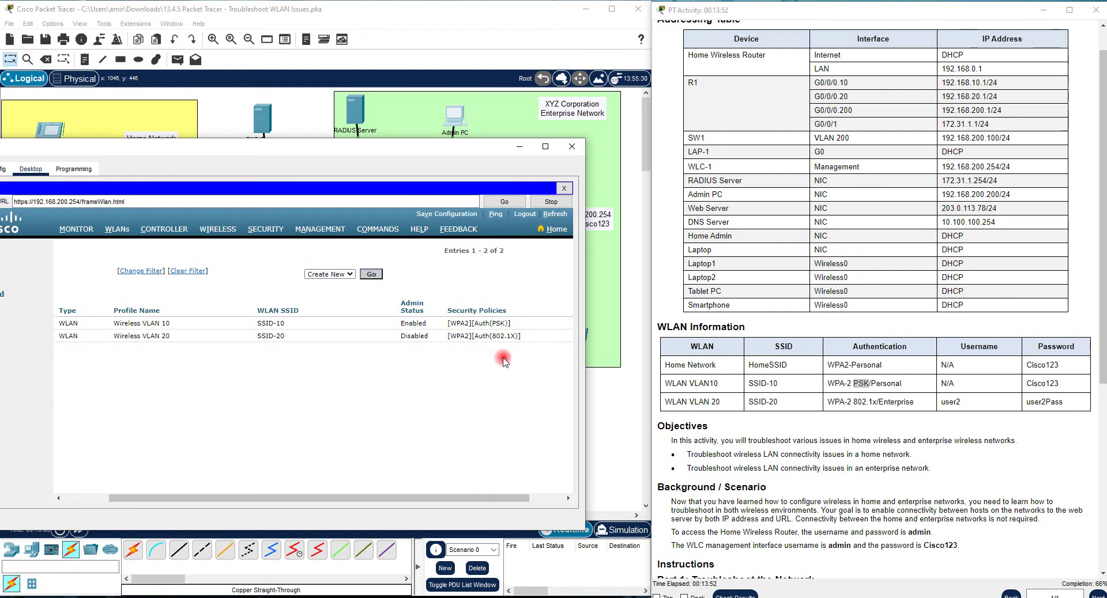
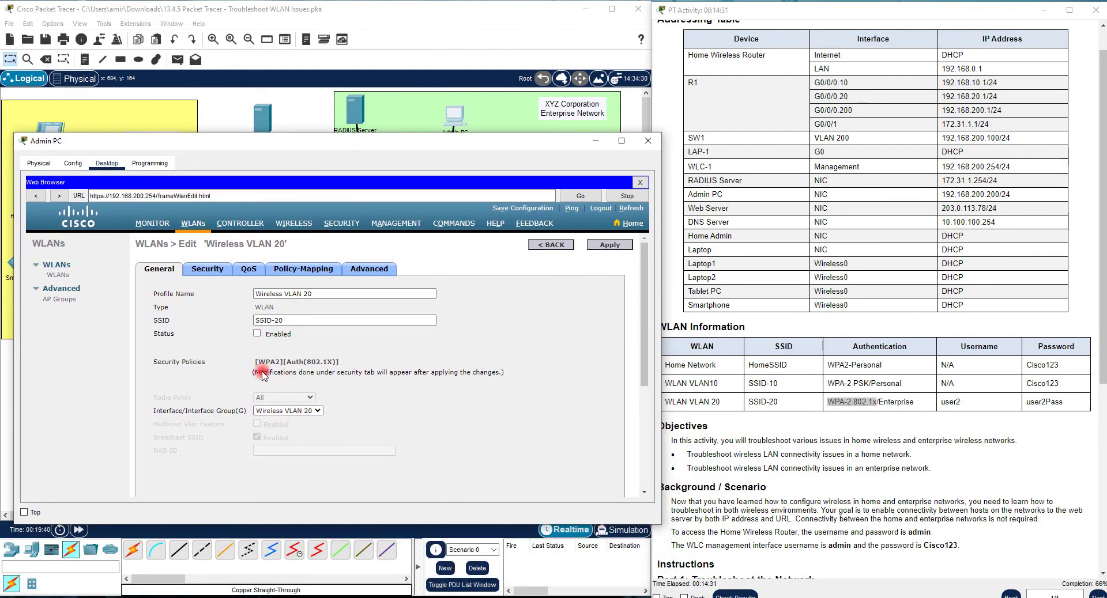
Check Wireless VLAN 20's Layer 2 security settings and set the WLAN's status to enabled
click(207, 269)
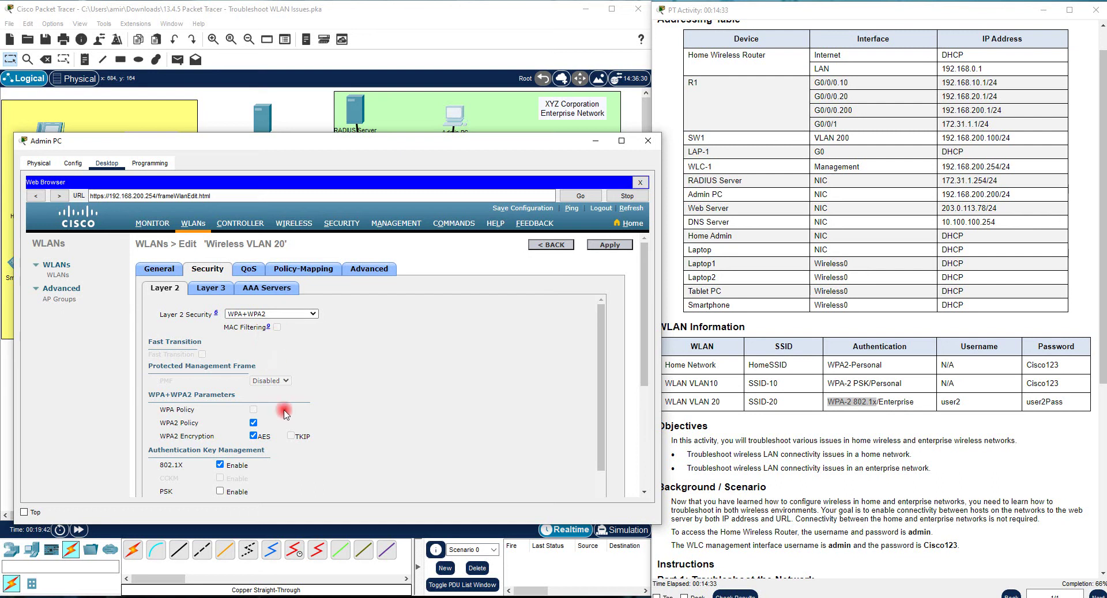
scroll(277, 398, down, 1)
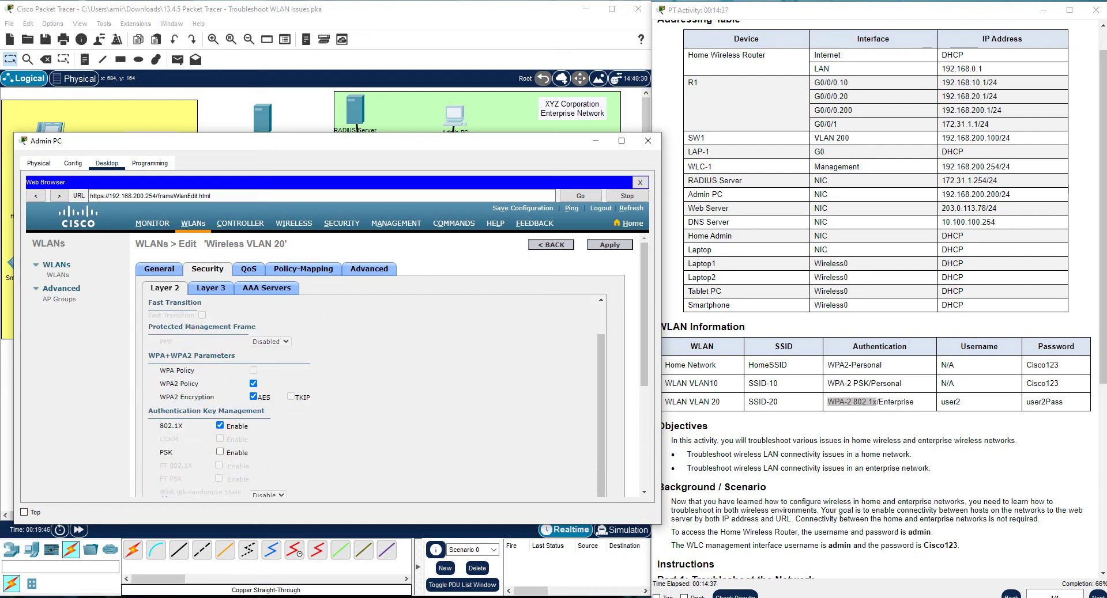
click(159, 268)
click(257, 334)
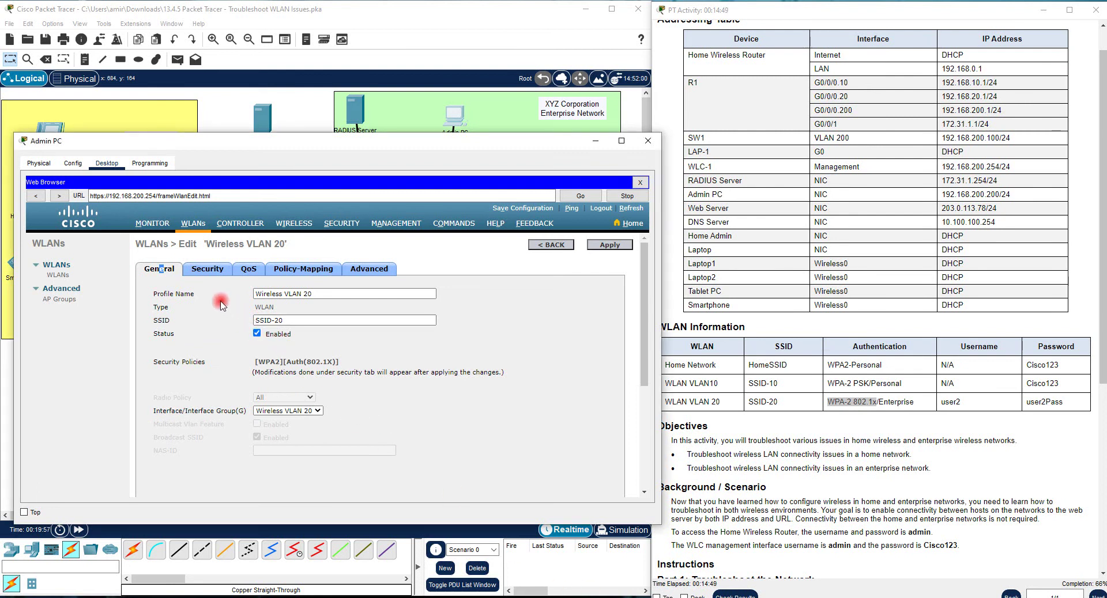
Check Wireless VLAN 20's QoS, Policy-Mapping and Advanced settings, including the FlexConnect Local Switching and Local Auth options
click(216, 271)
click(249, 271)
click(292, 271)
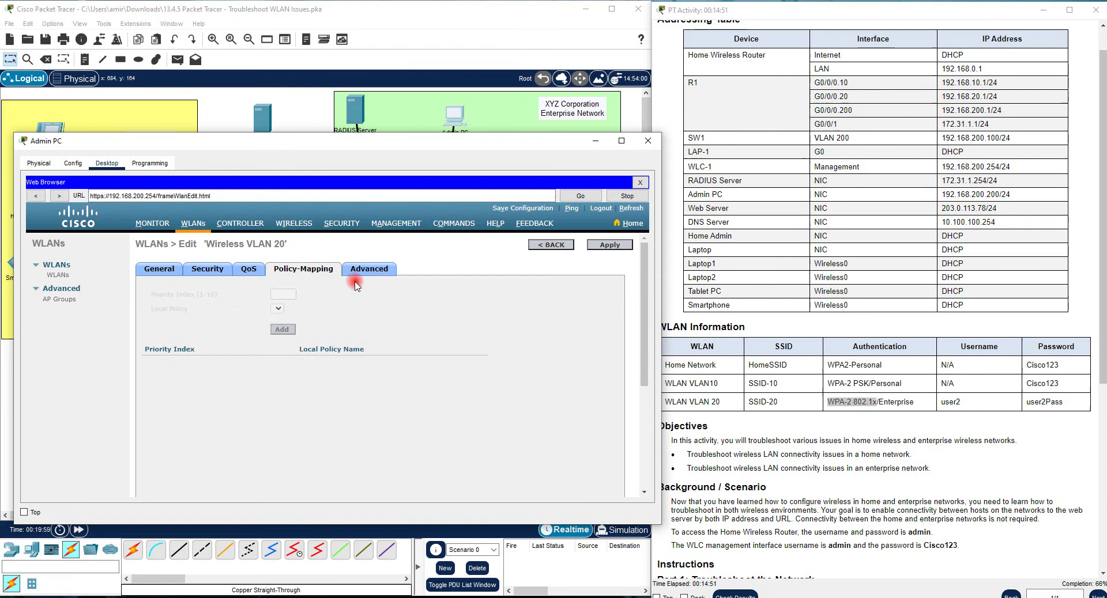
click(367, 269)
scroll(316, 386, down, 3)
scroll(316, 386, down, 3)
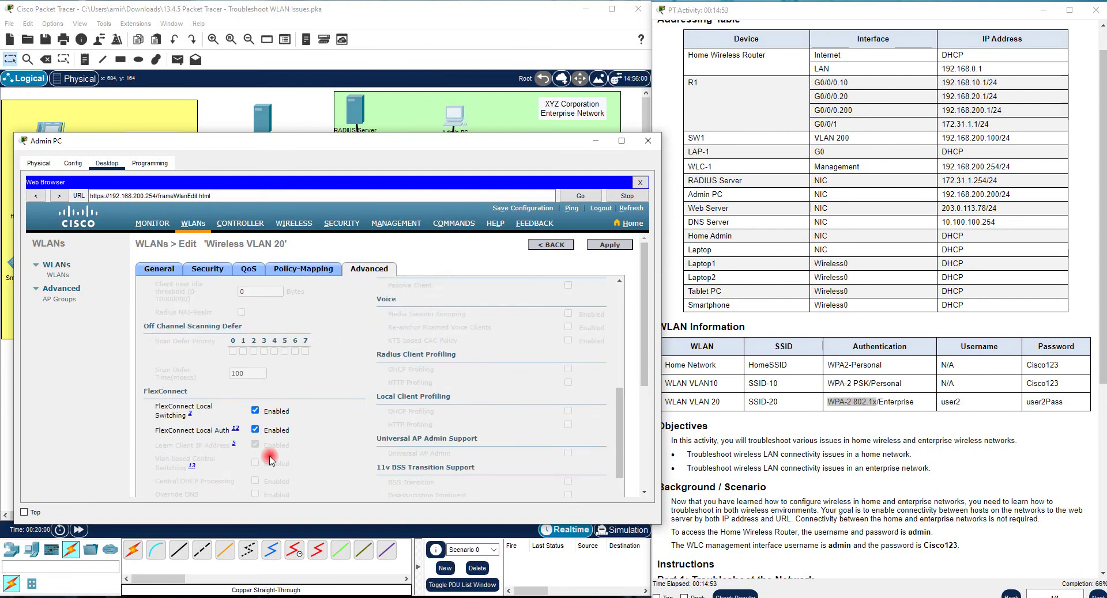
Review Wireless VLAN 20's Layer 2 security and compare its AAA authentication server with the RADIUS Server address in the Addressing Table
click(299, 271)
click(247, 271)
click(208, 270)
click(221, 288)
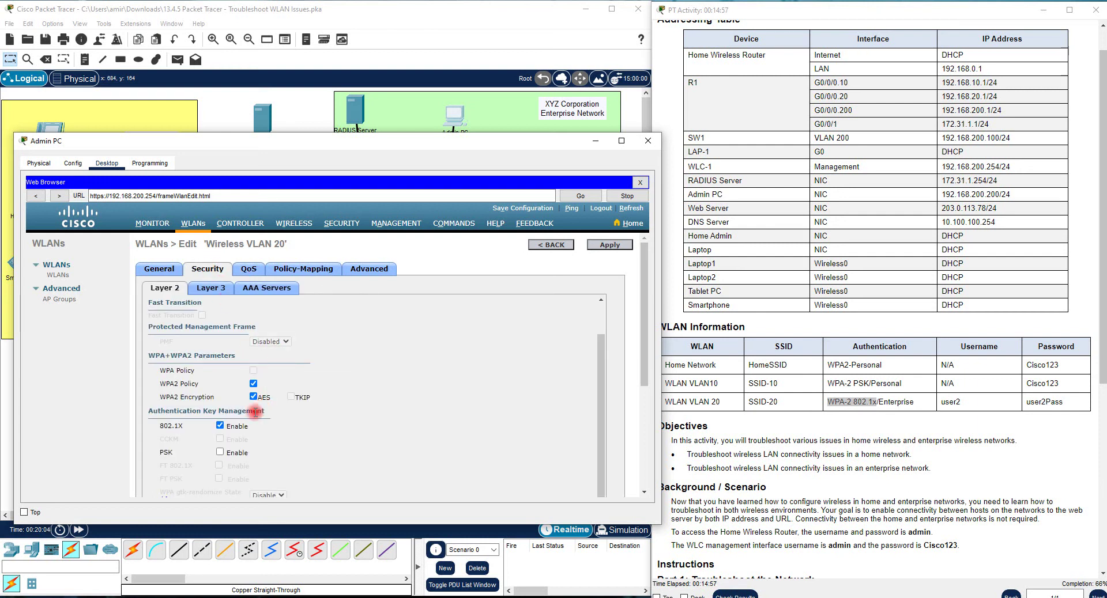
click(206, 255)
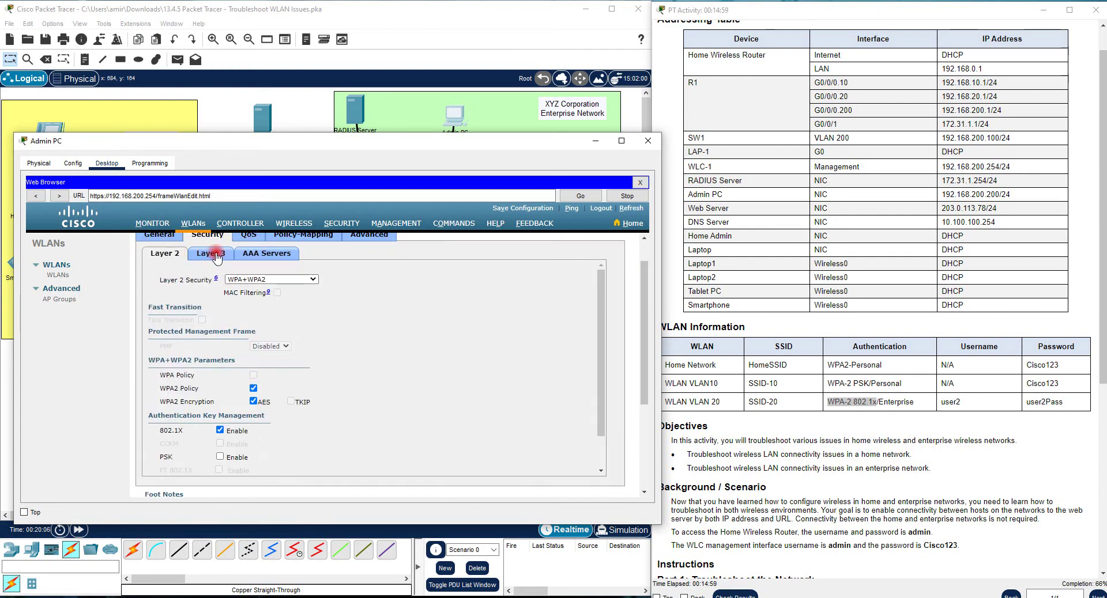
click(263, 254)
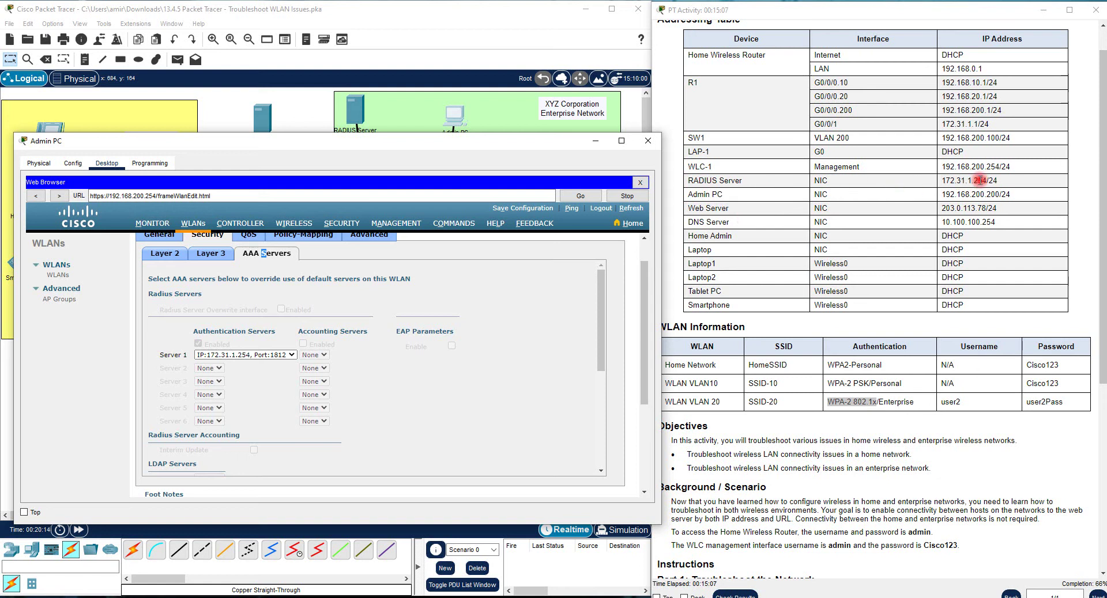
drag(983, 180, 939, 181)
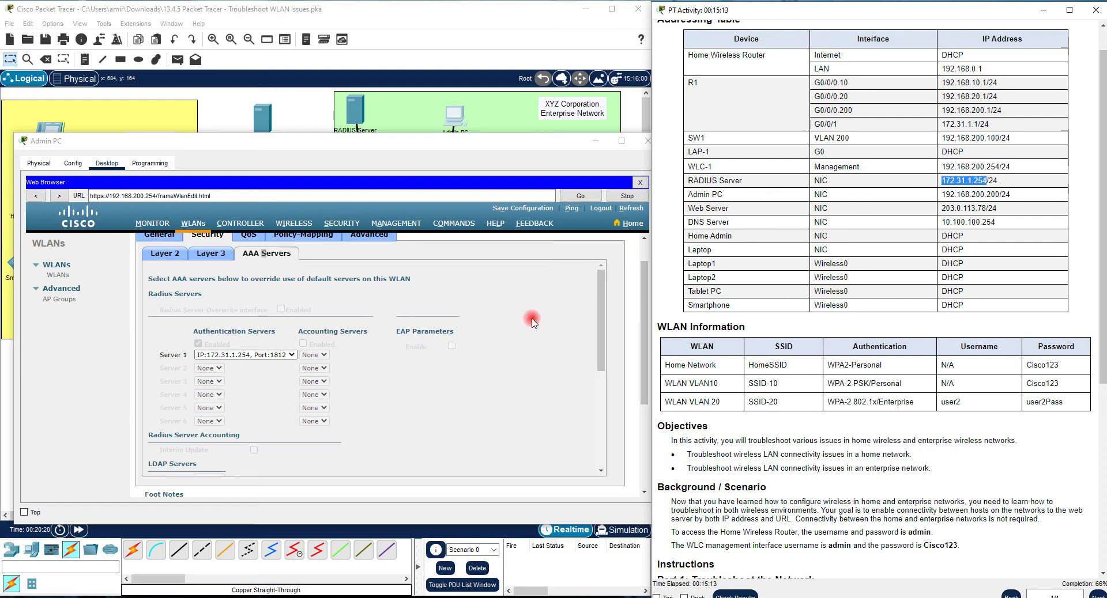
drag(502, 142, 456, 137)
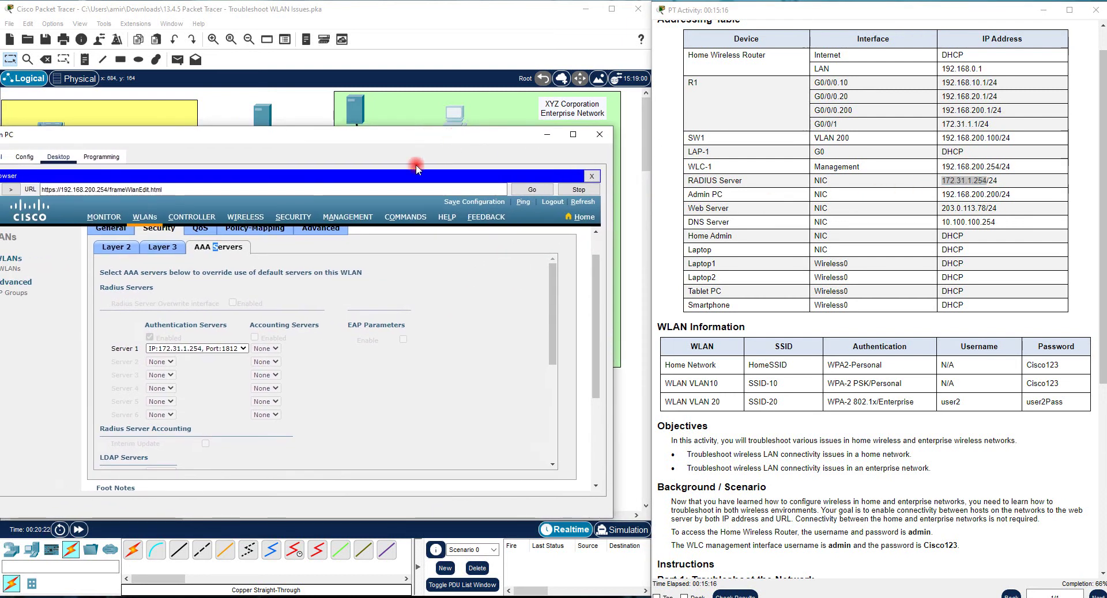
Apply the Wireless VLAN 20 settings and close the Admin PC window
click(119, 229)
scroll(242, 249, up, 2)
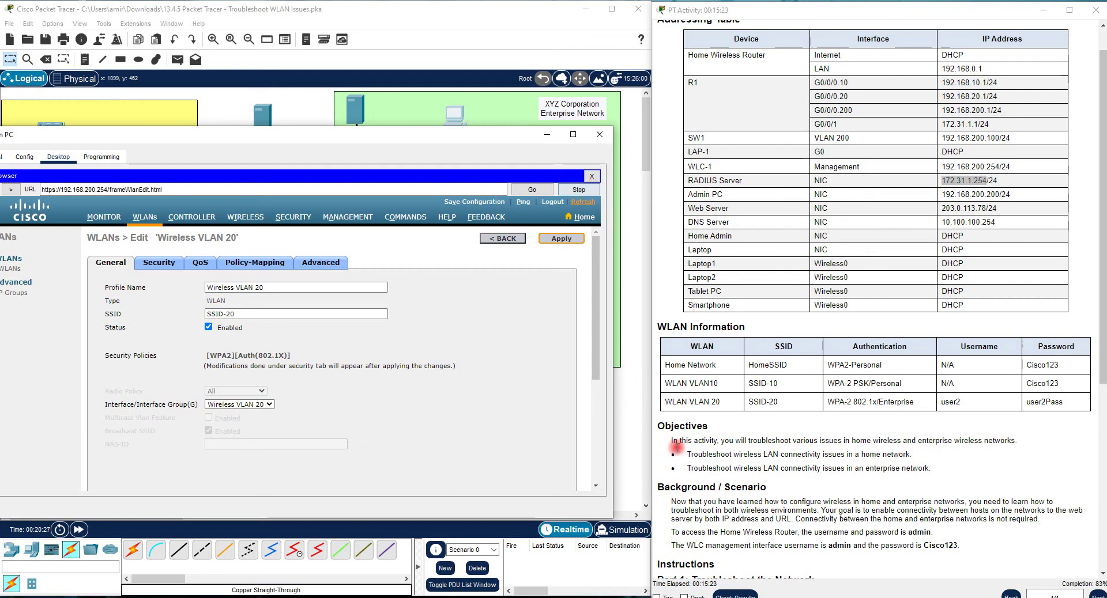
click(591, 180)
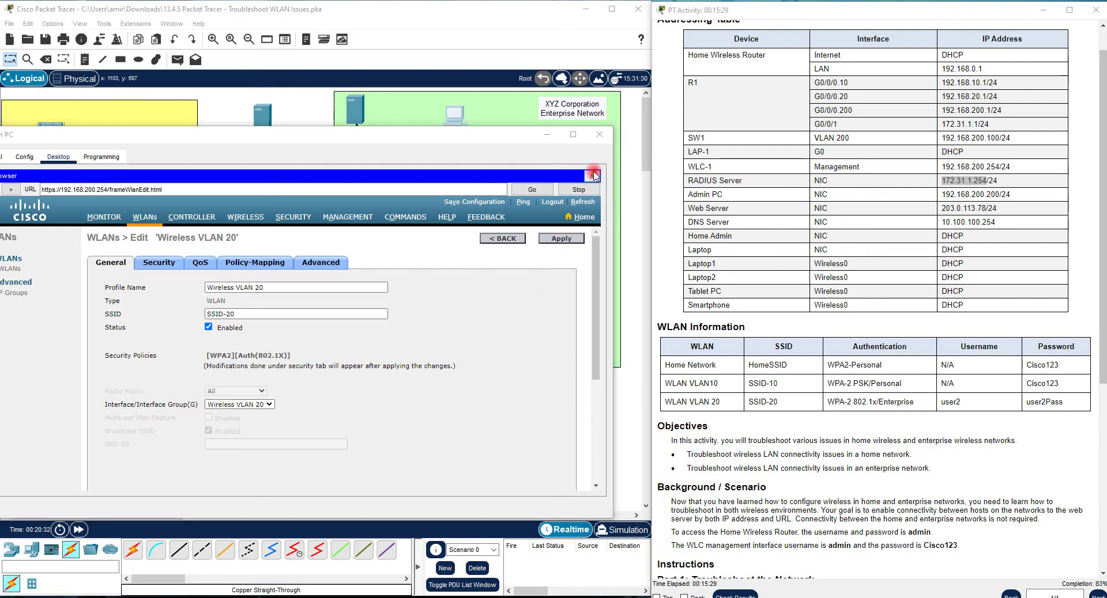
click(600, 134)
click(674, 531)
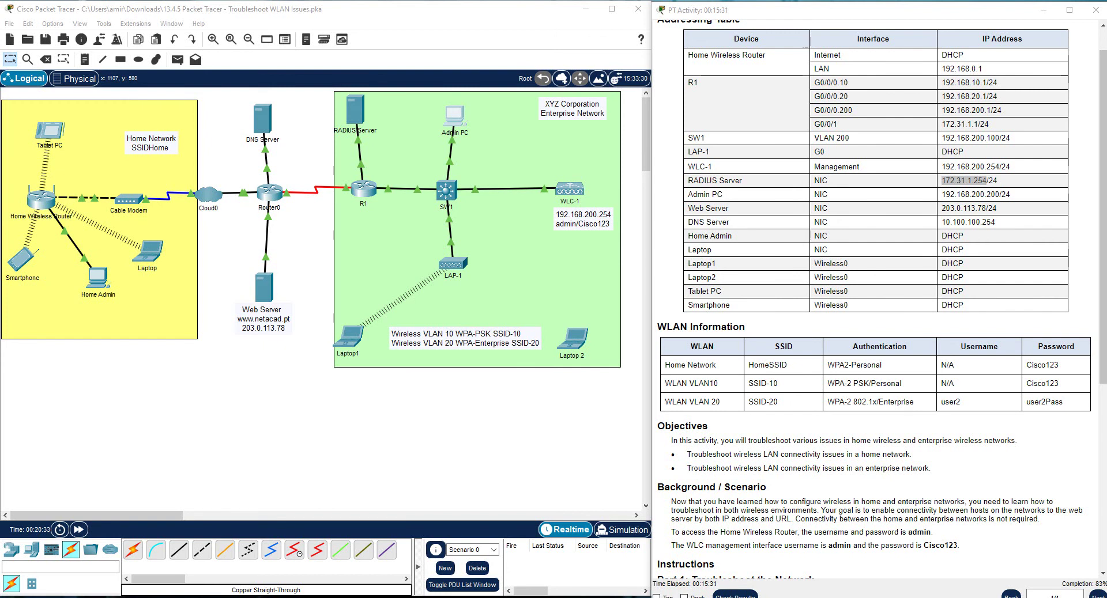
Ping the Web Server at 203.0.113.78 from Laptop1's Command Prompt, copying the address from the Addressing Table
click(381, 343)
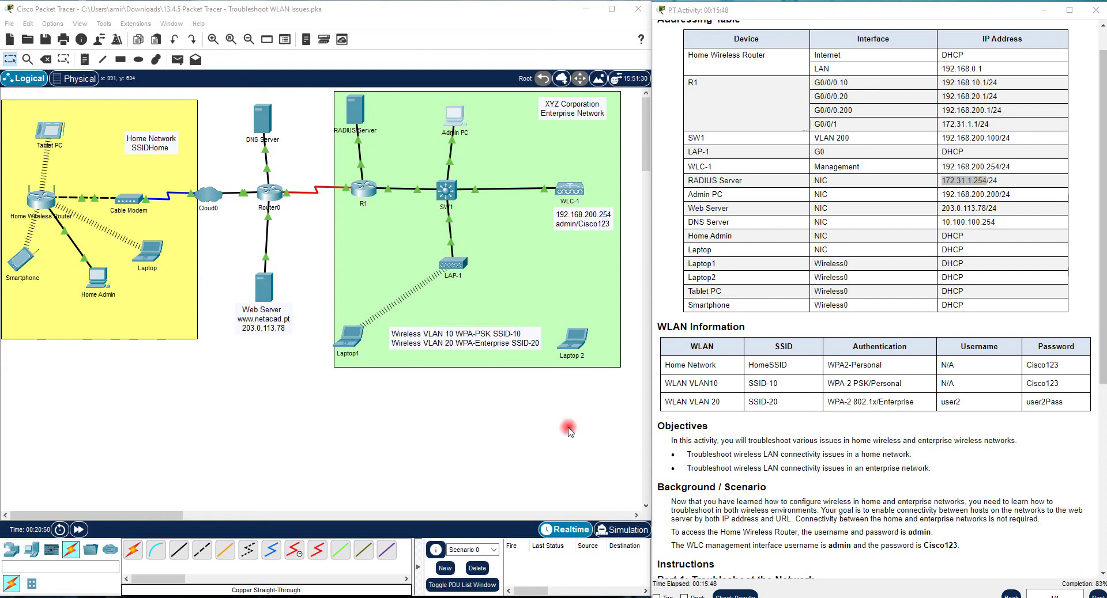
click(354, 338)
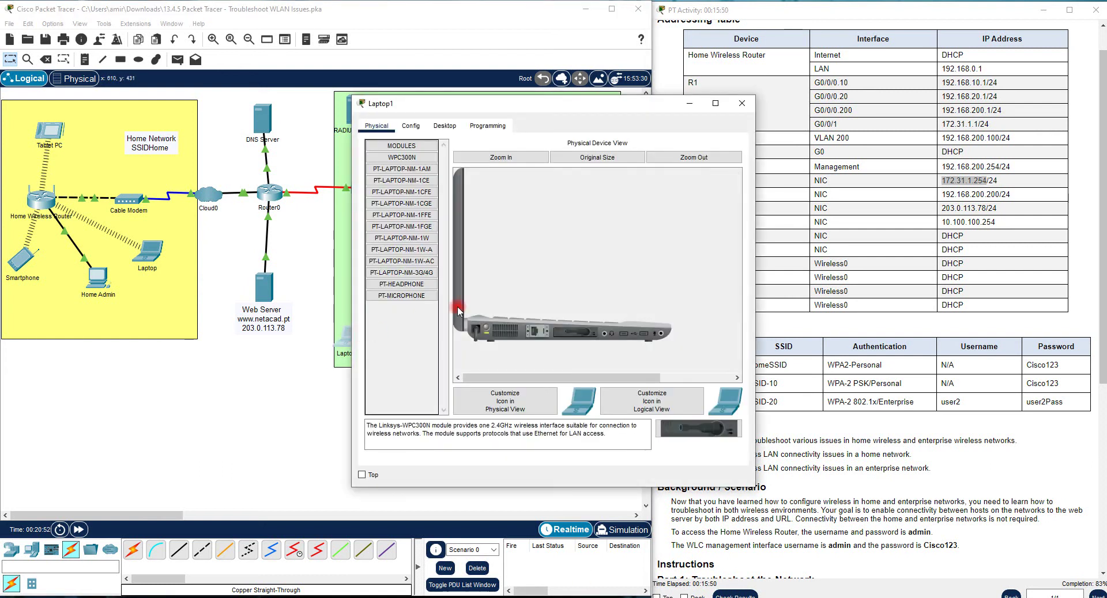
click(445, 126)
click(651, 179)
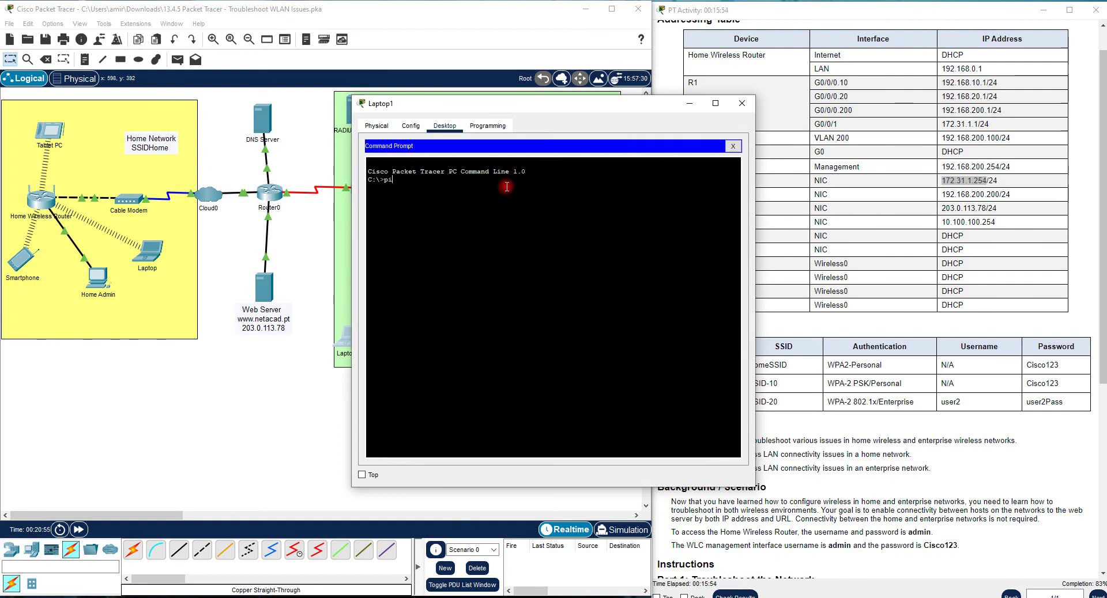
drag(605, 103, 533, 107)
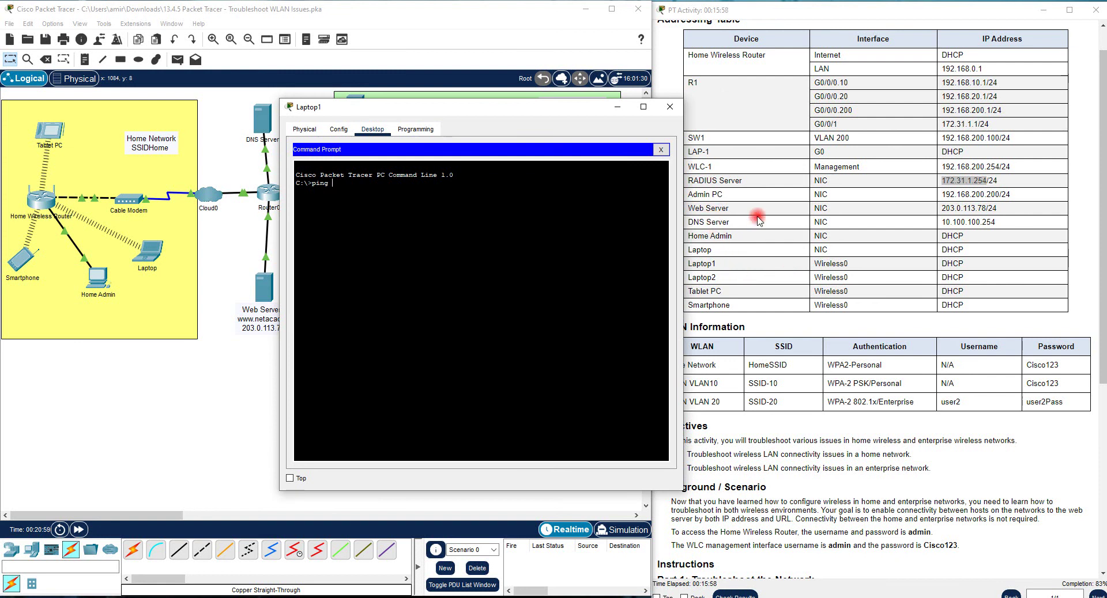
drag(987, 207, 945, 208)
right_click(941, 208)
click(968, 215)
right_click(383, 189)
click(407, 204)
key(Return)
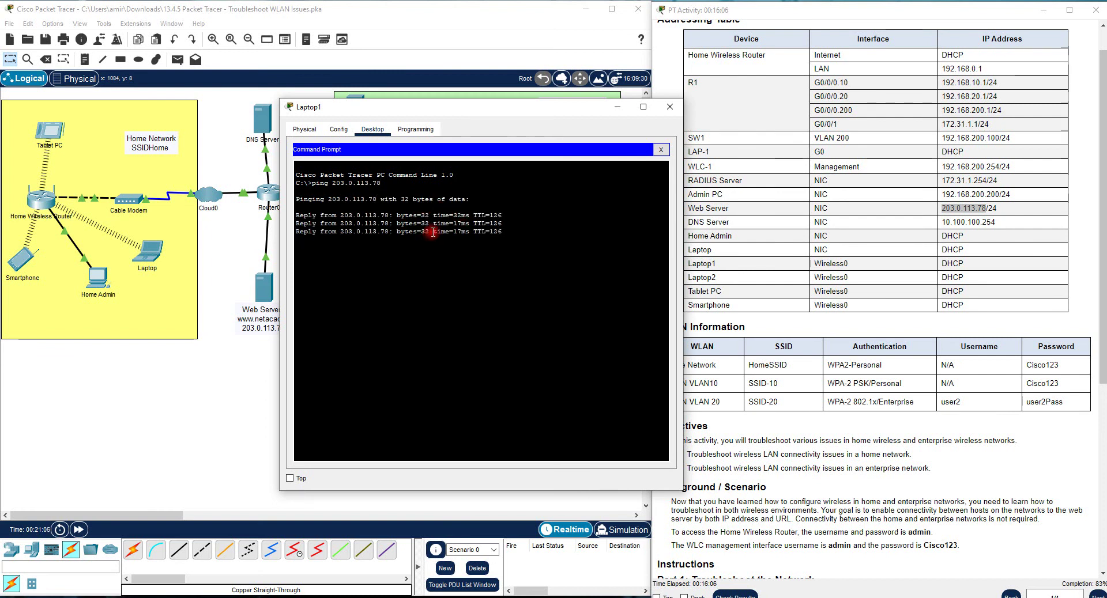
text(ping )
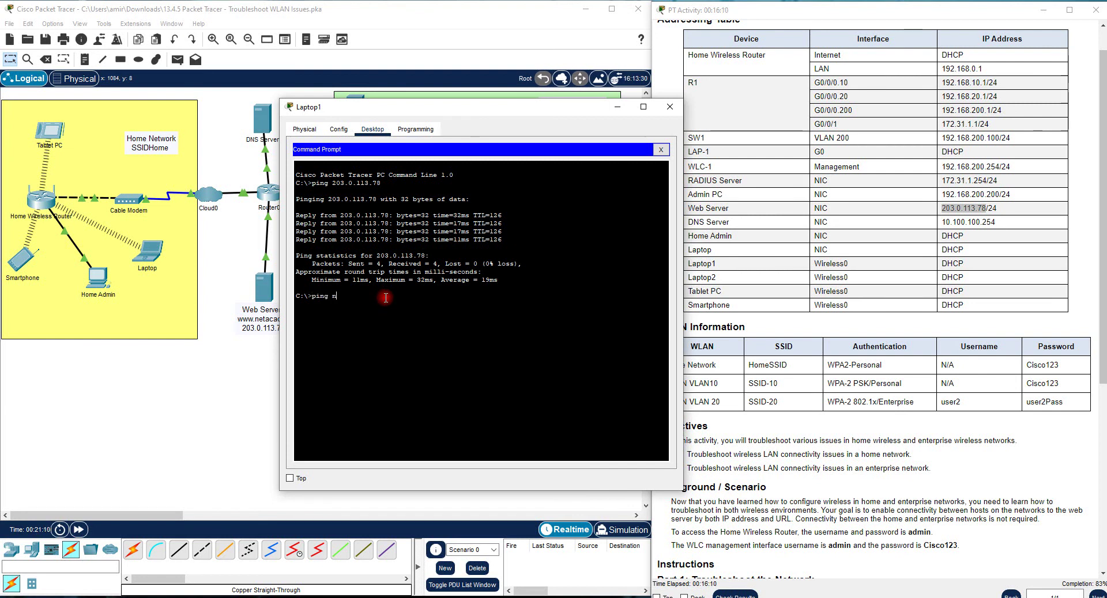
text(netacad.pt)
key(Return)
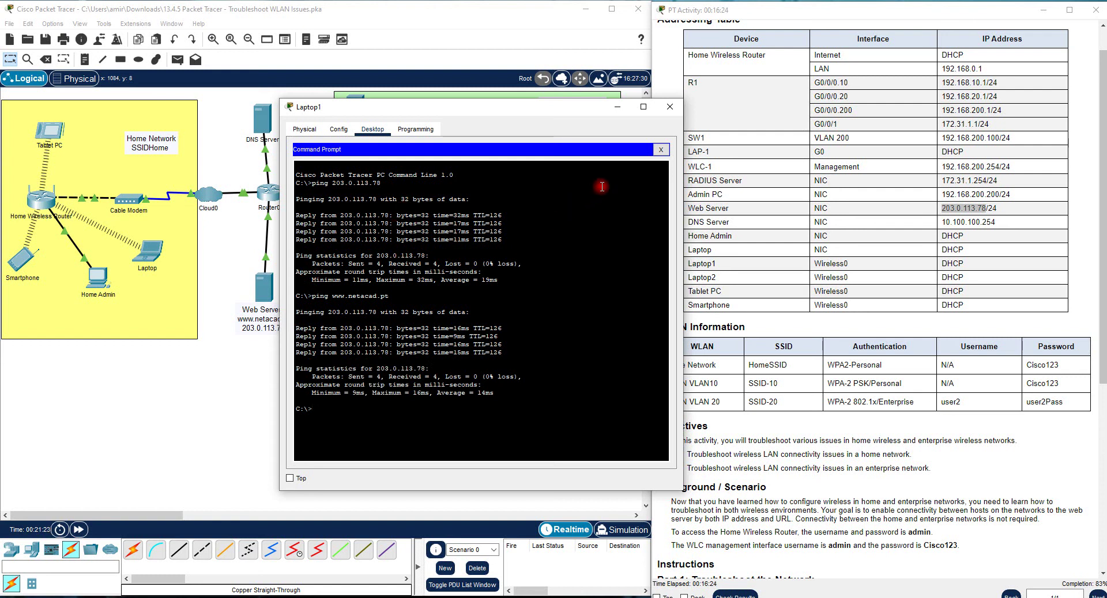
click(660, 149)
click(612, 174)
click(486, 161)
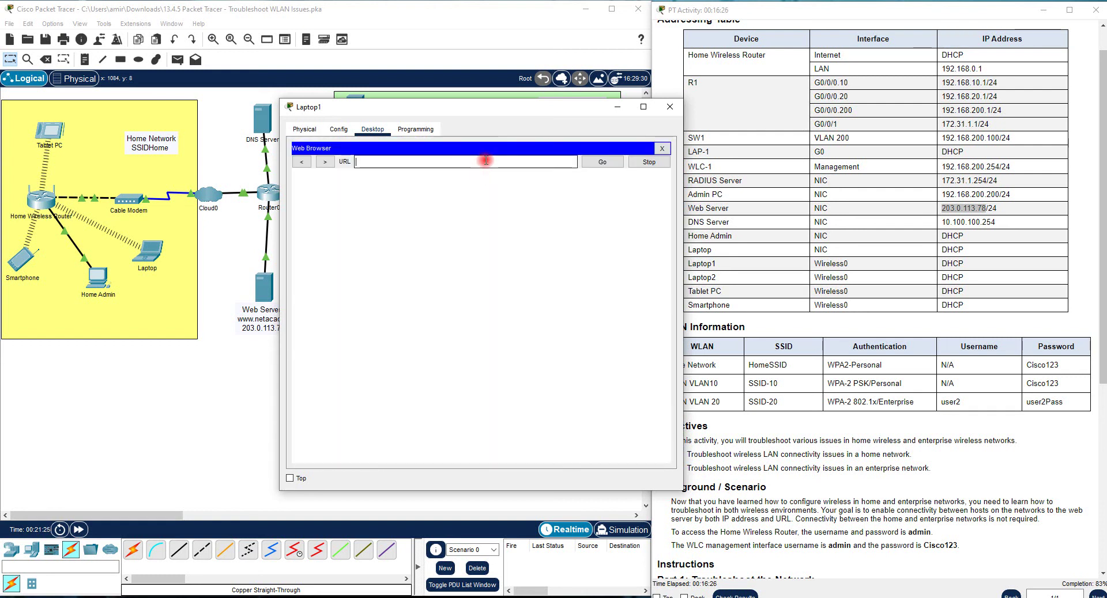
text(netacad.pt)
key(Return)
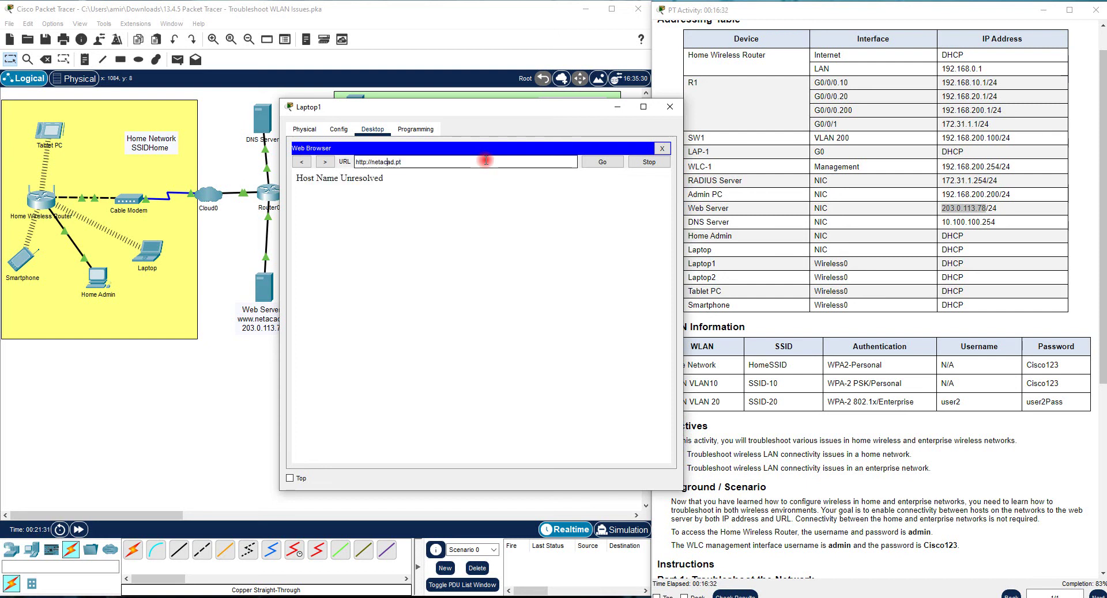
key(BackSpace)
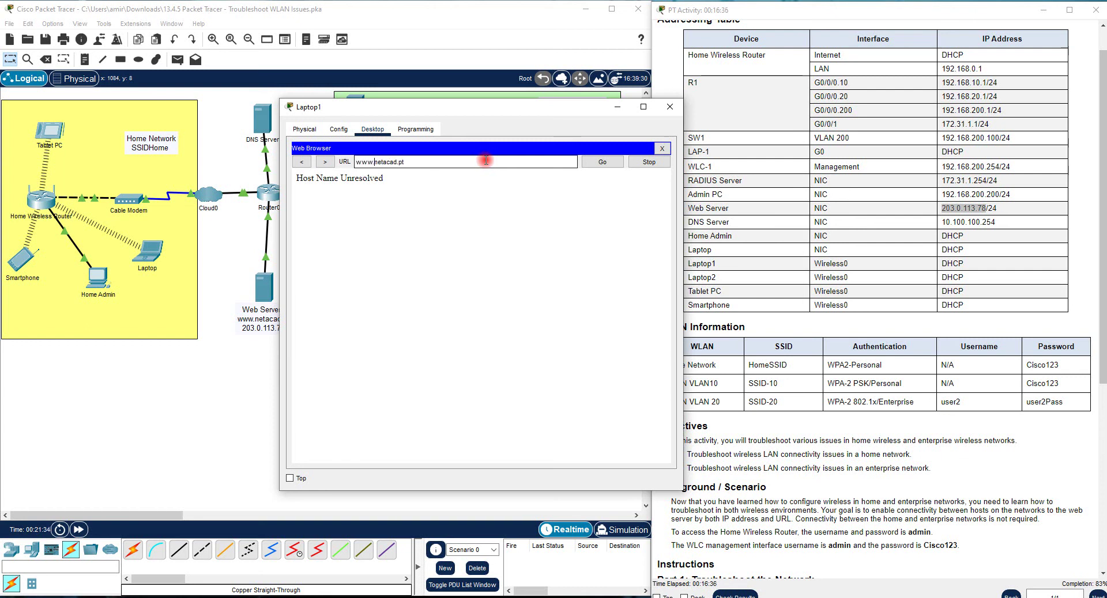
key(Return)
click(669, 106)
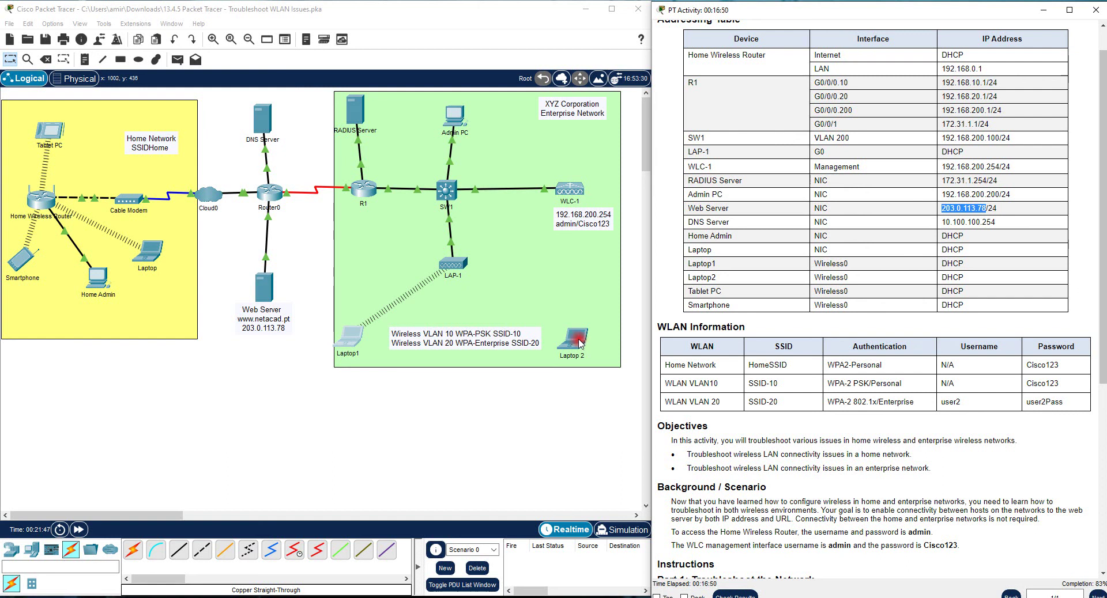
Open Laptop 2's PC Wireless utility and select the WLAN 20 profile
click(579, 344)
click(453, 127)
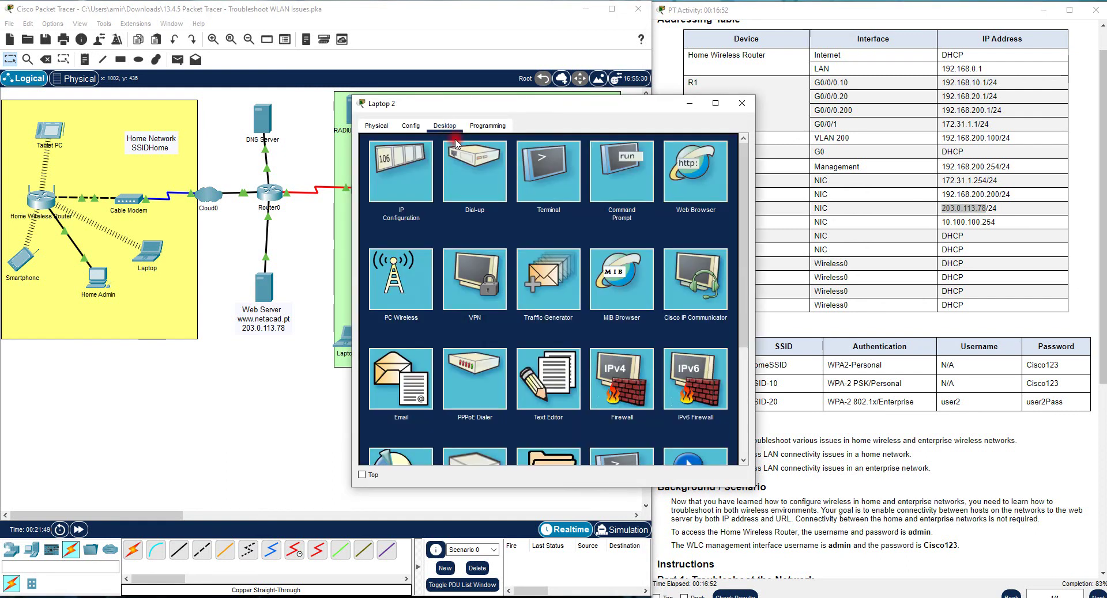
click(398, 280)
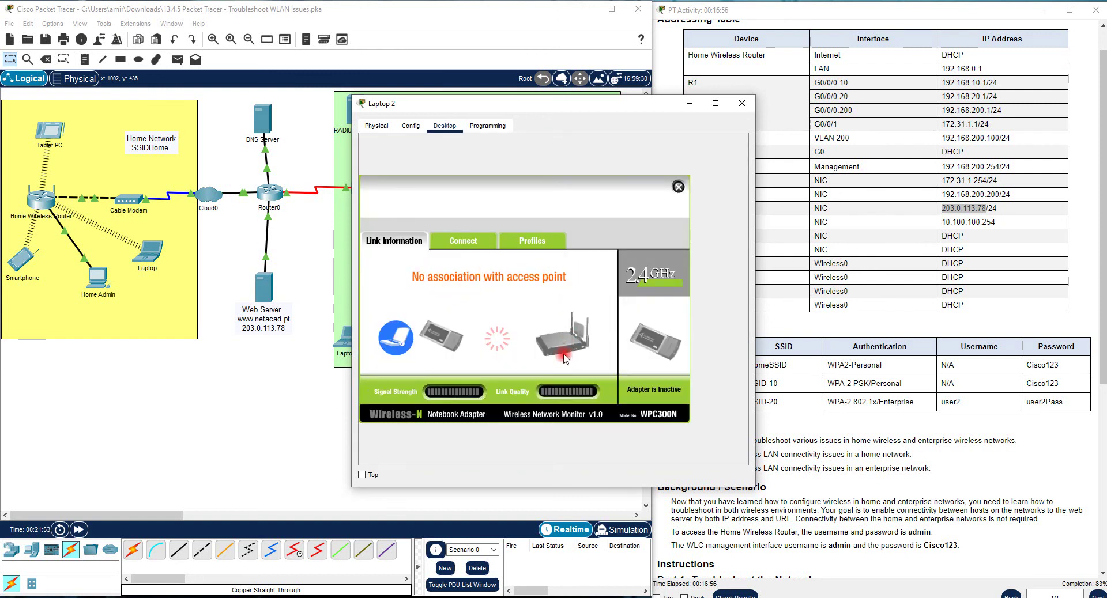
click(525, 241)
click(413, 330)
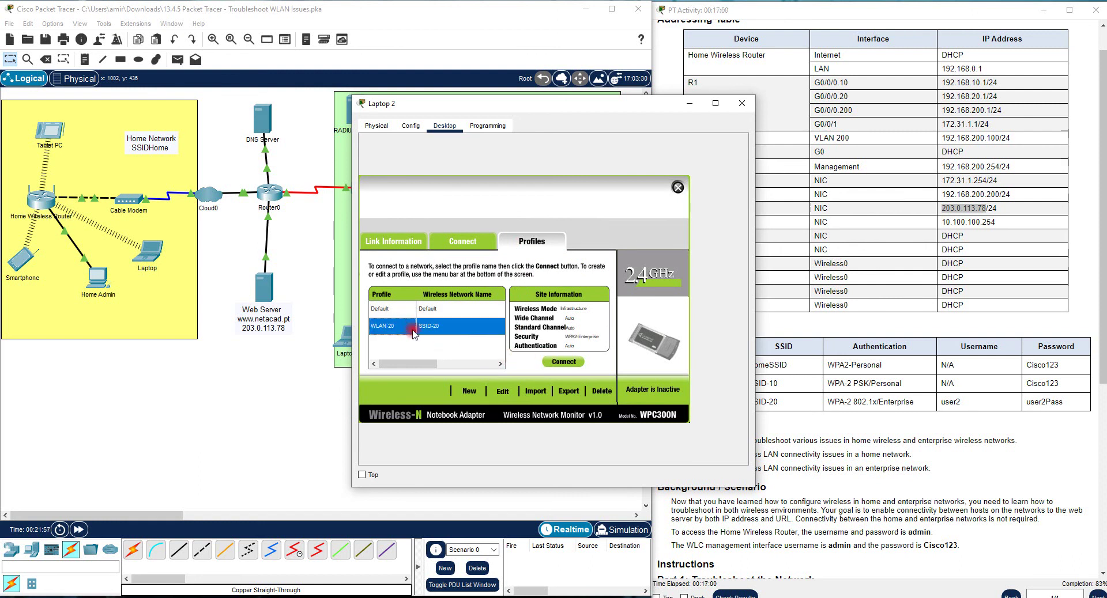
drag(548, 105, 611, 107)
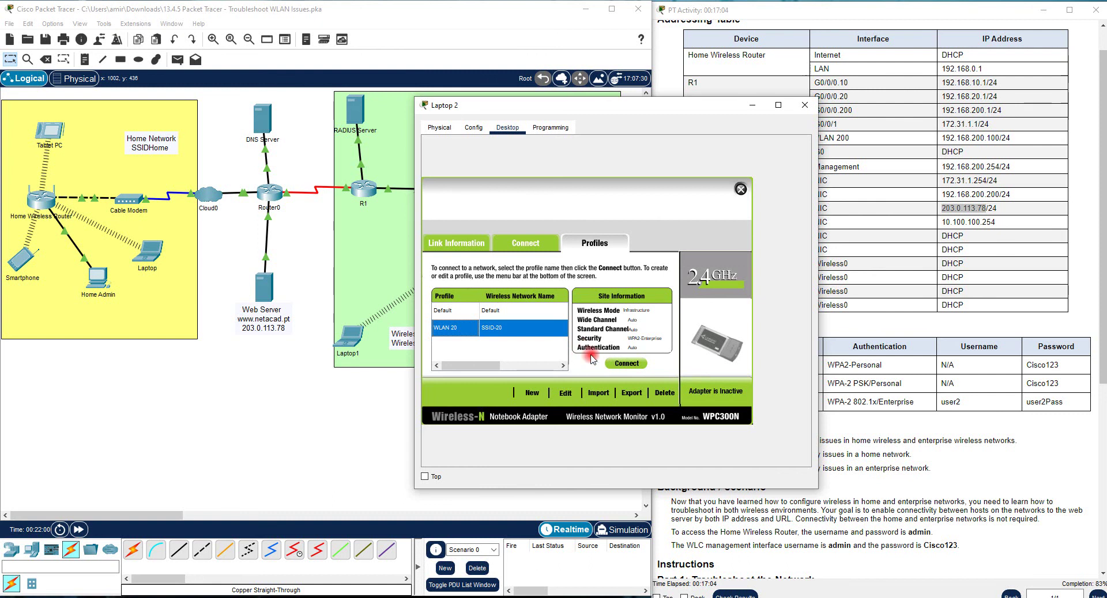
Edit the WLAN 20 profile through Advanced Setup, keeping Infrastructure Mode, network name SSID-20, DHCP addressing and WPA2-Enterprise security
click(564, 395)
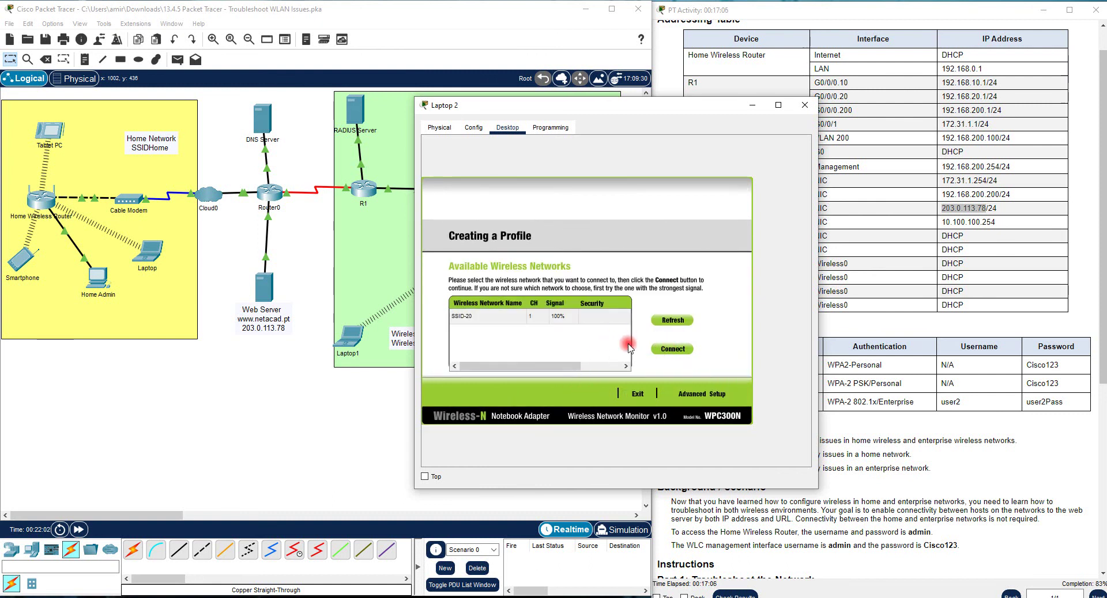
click(571, 320)
click(702, 395)
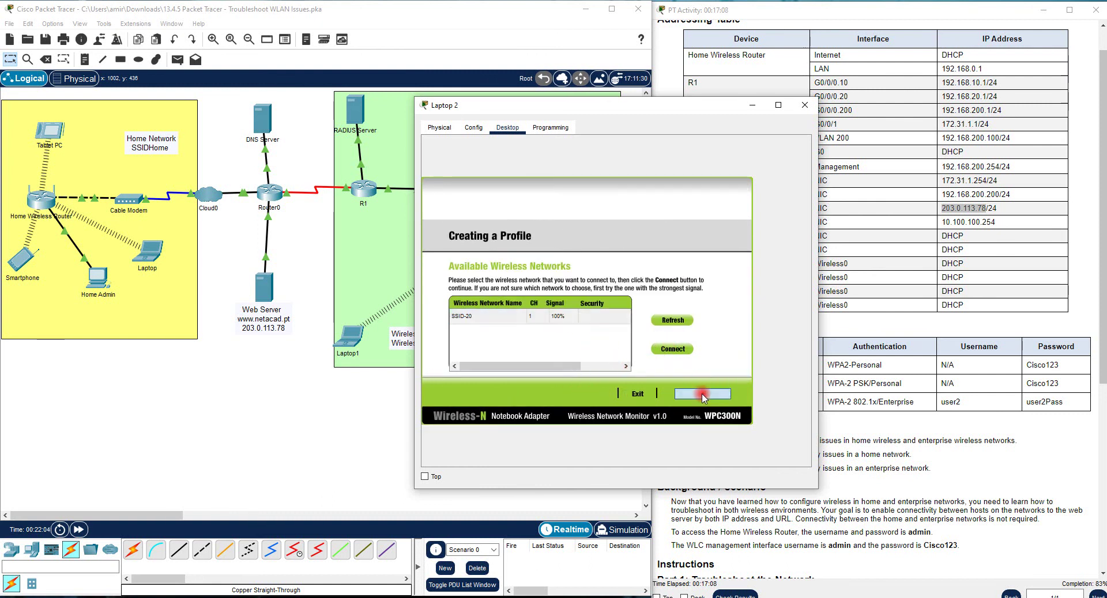
click(537, 360)
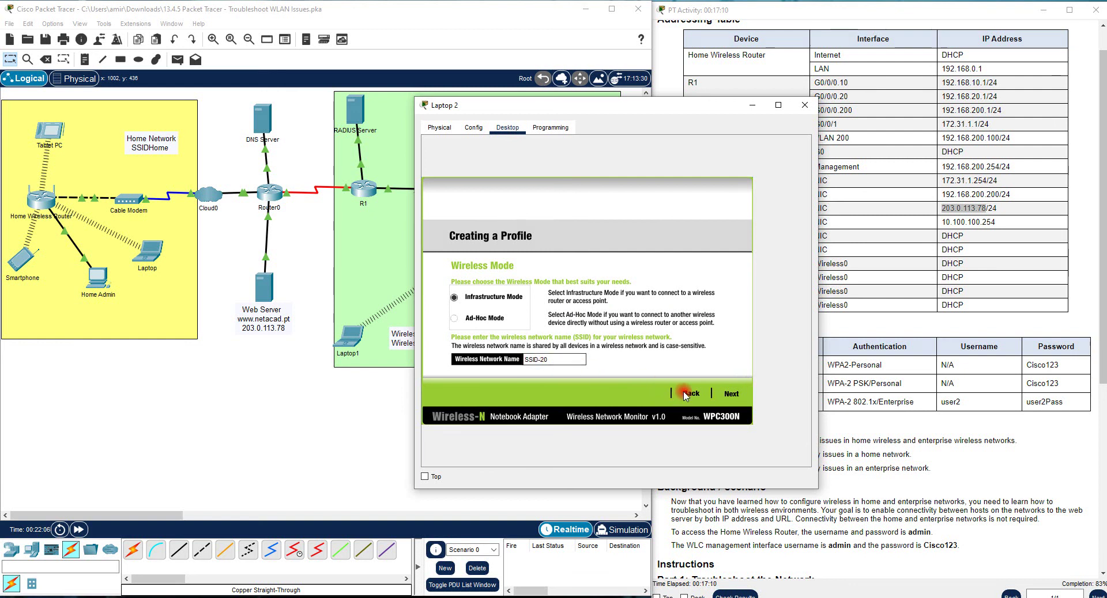
click(731, 394)
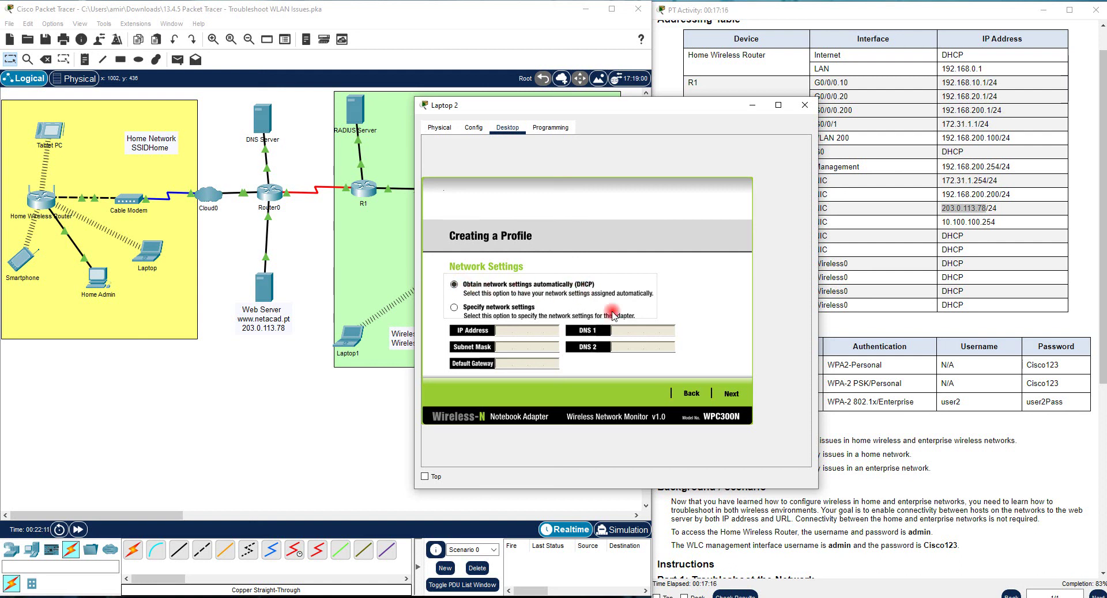
click(731, 394)
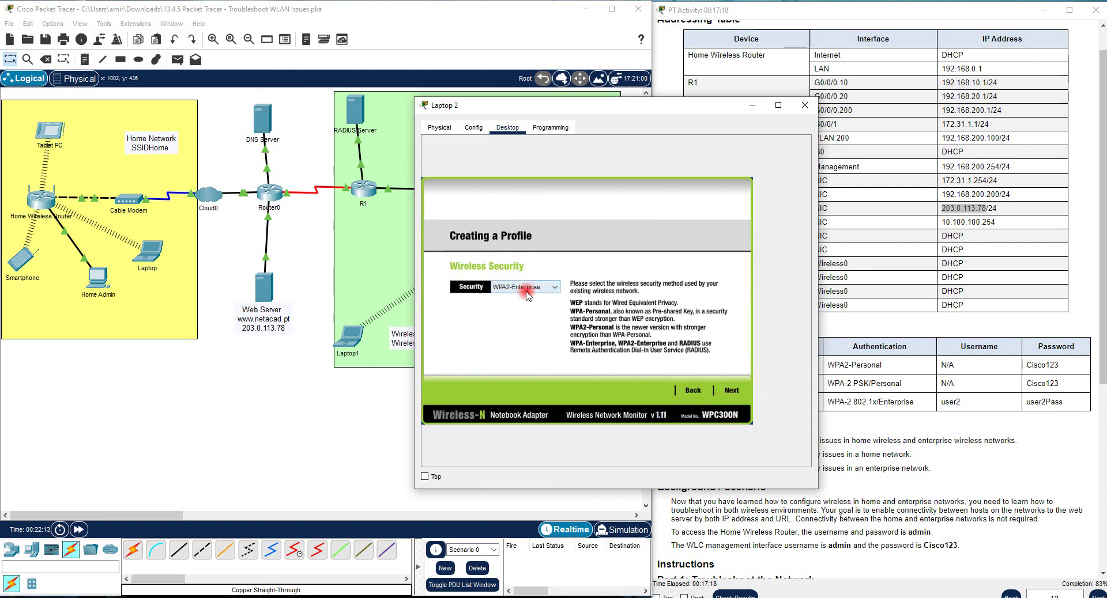
drag(640, 106, 525, 117)
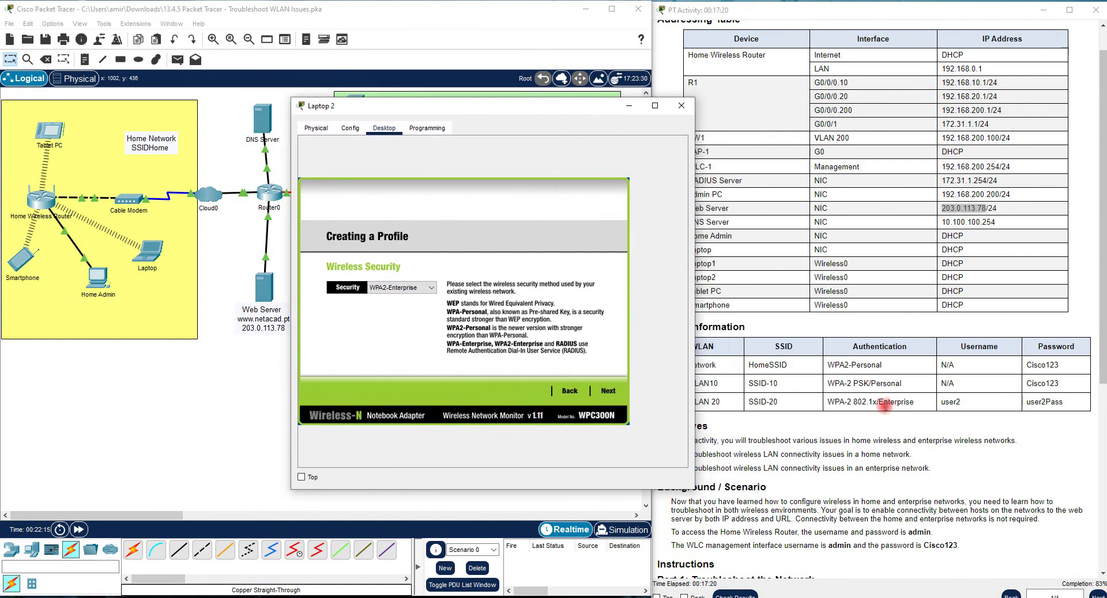
click(610, 391)
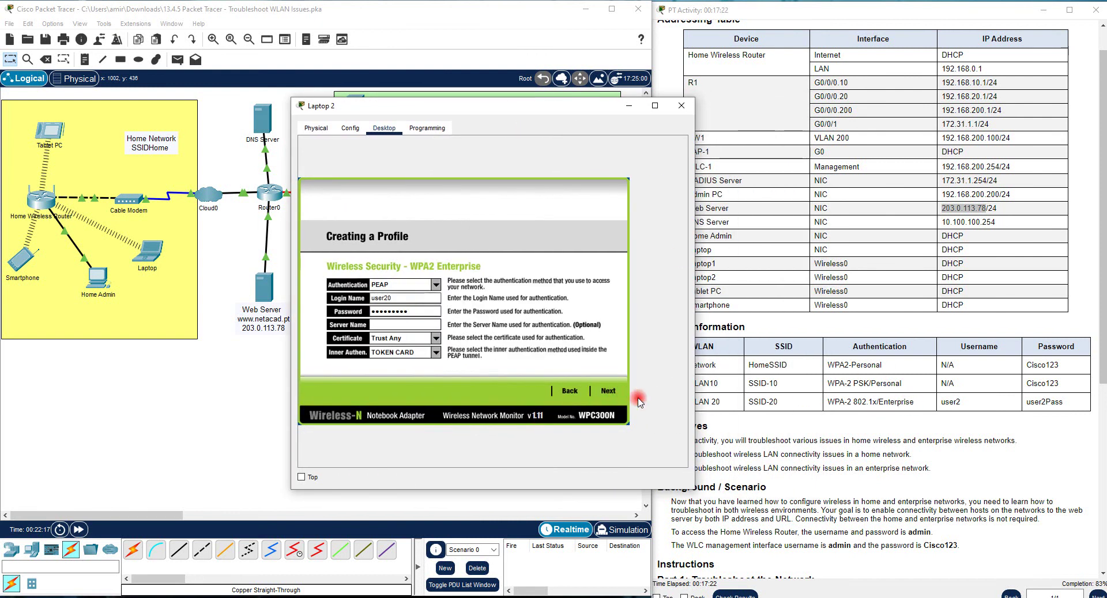
Set the profile's WPA2 Enterprise login name to user2 and paste in the WLAN VLAN 20 password from the instructions
click(403, 297)
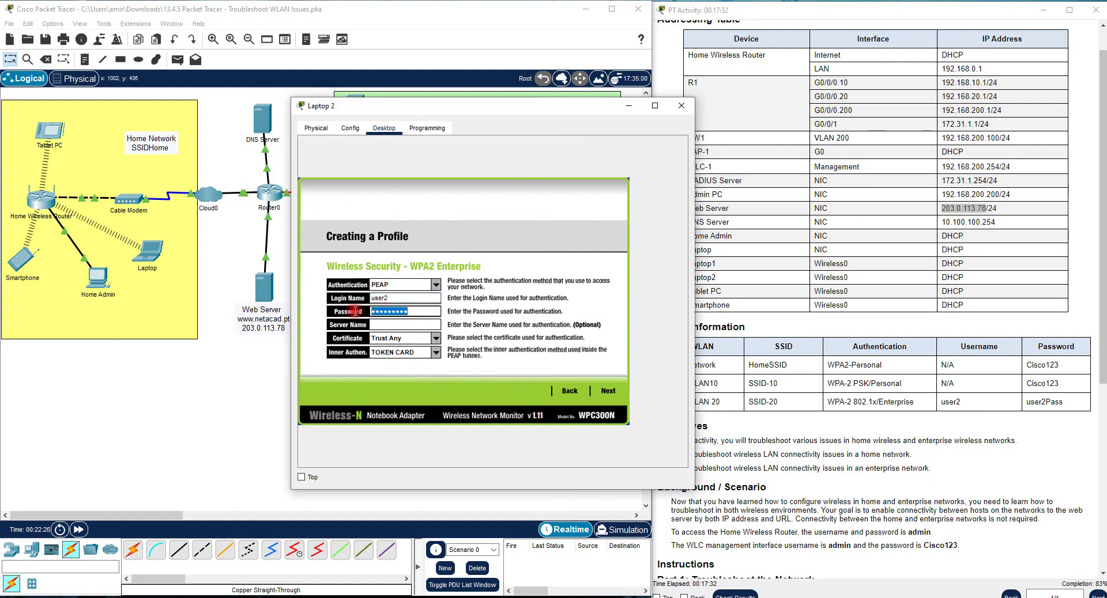
drag(1064, 403, 1025, 403)
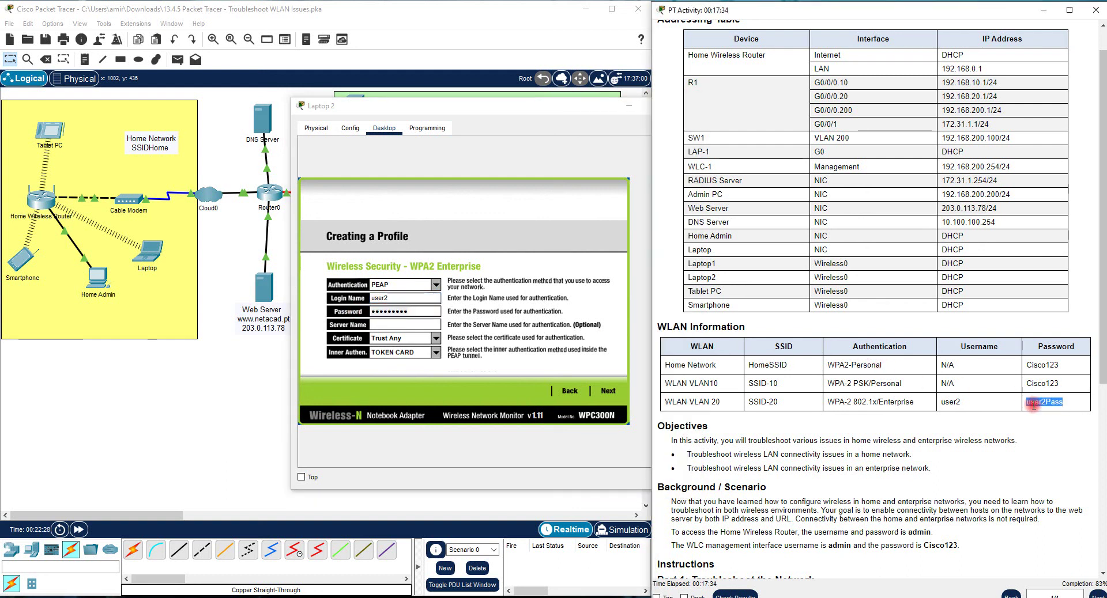
right_click(1027, 404)
click(1037, 411)
click(415, 313)
drag(415, 313, 353, 311)
right_click(387, 311)
click(412, 365)
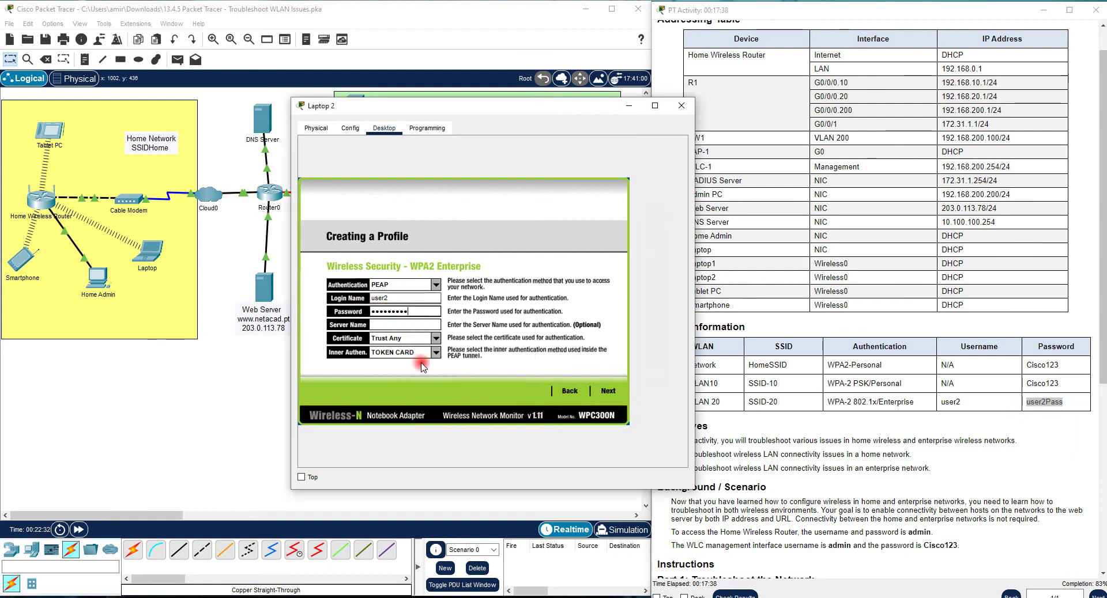
Save the WPA2-Enterprise profile for SSID-20, connect Laptop 2 to the network, and close the Laptop 2 window
click(608, 391)
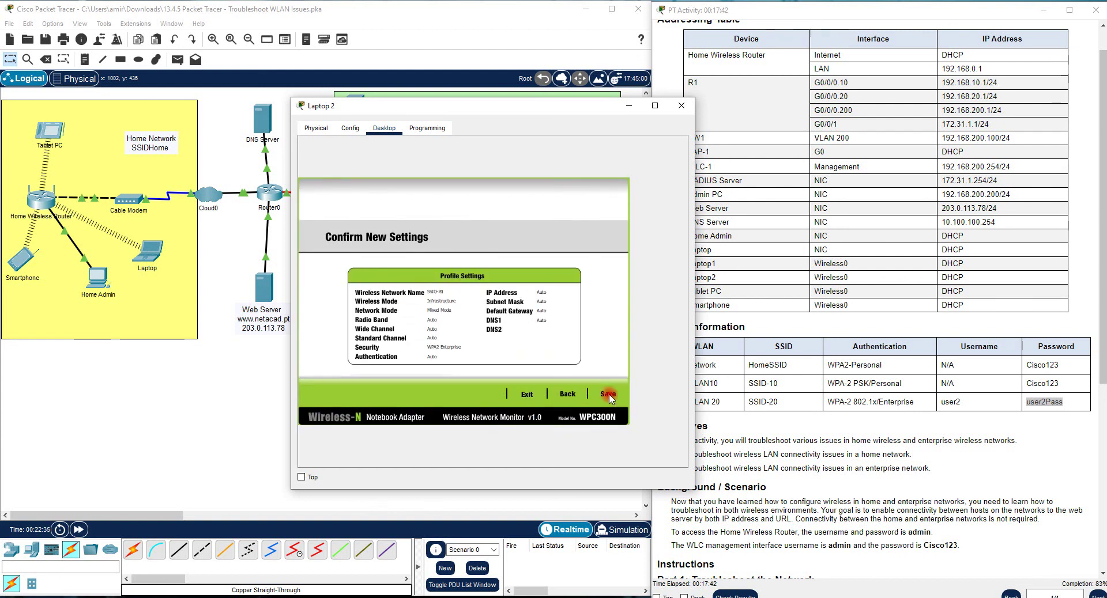
click(609, 397)
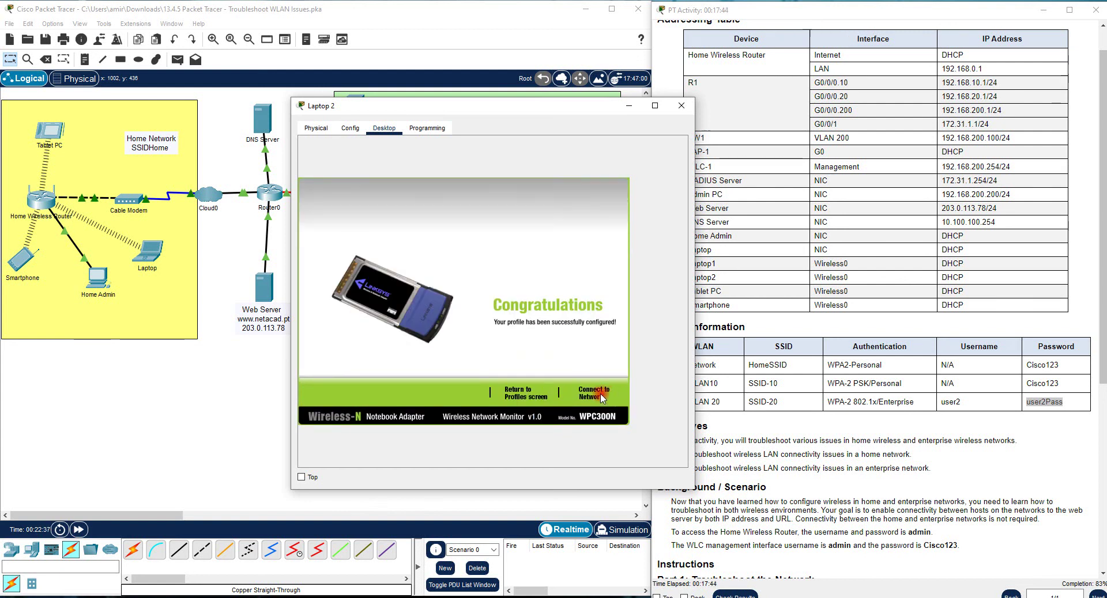
click(602, 397)
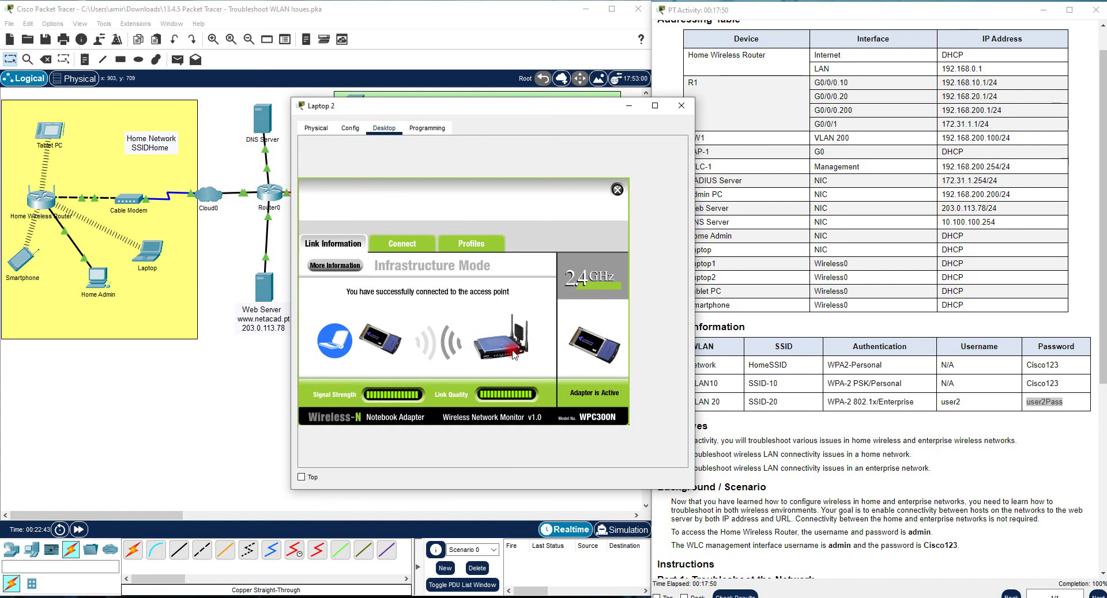
drag(563, 106, 179, 230)
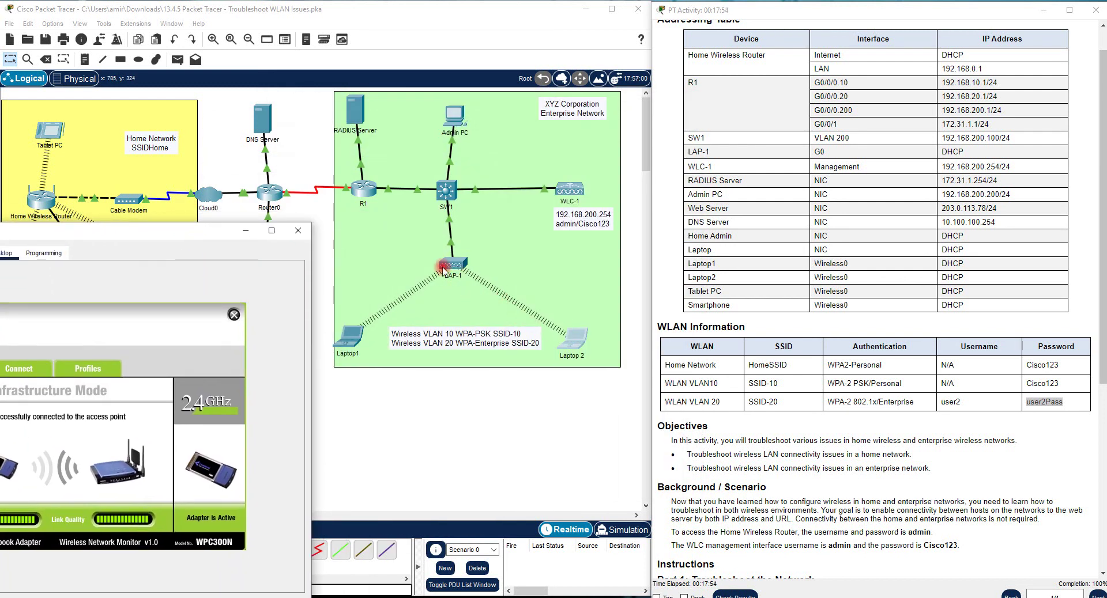
click(304, 229)
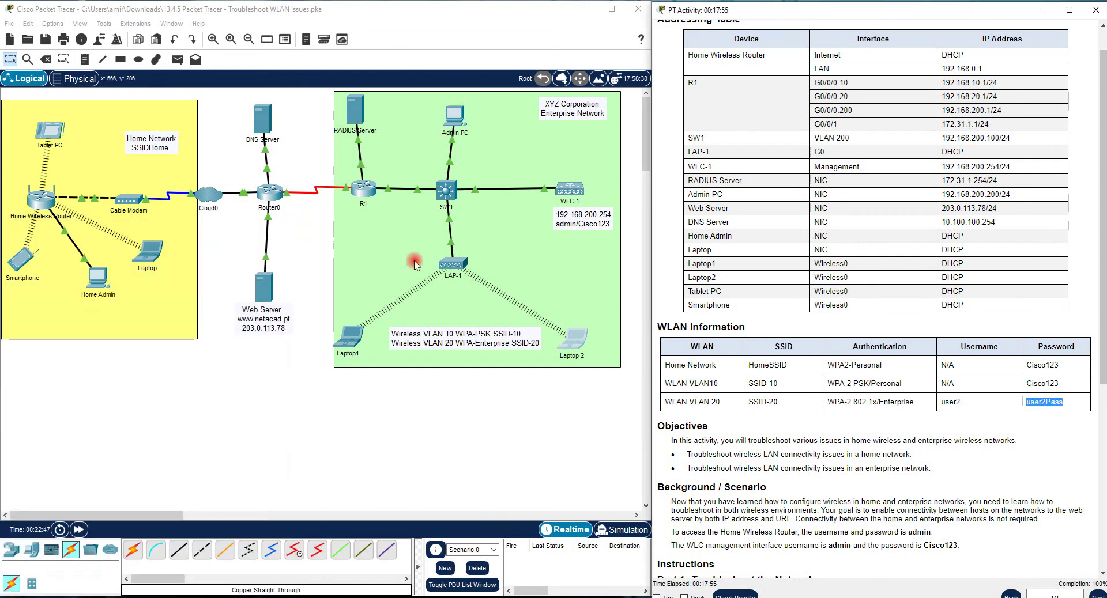
click(573, 340)
click(638, 209)
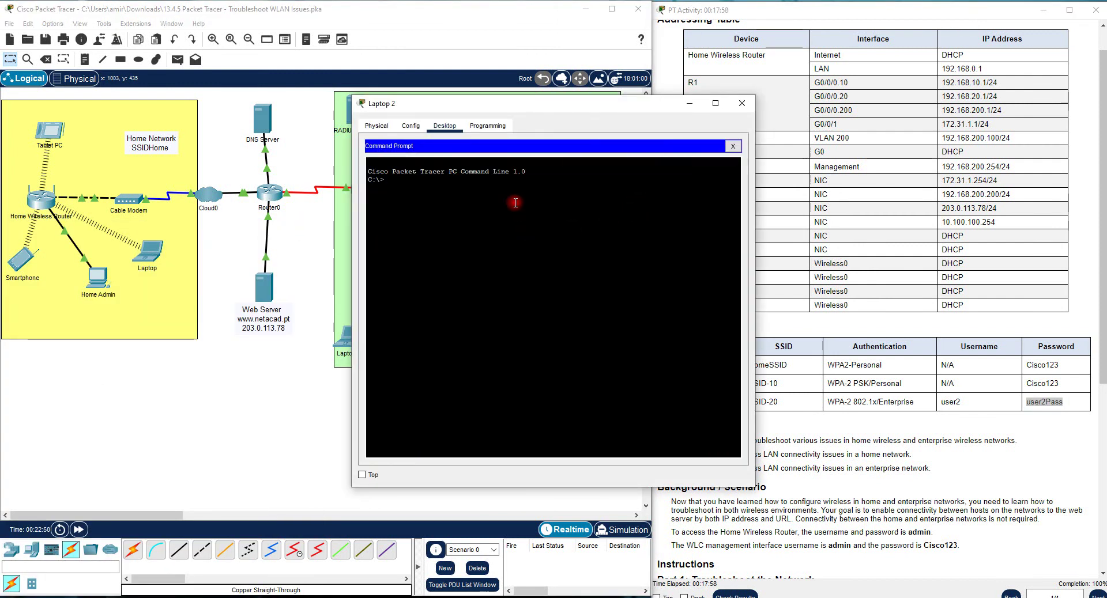
text(ping www.netacad.pt)
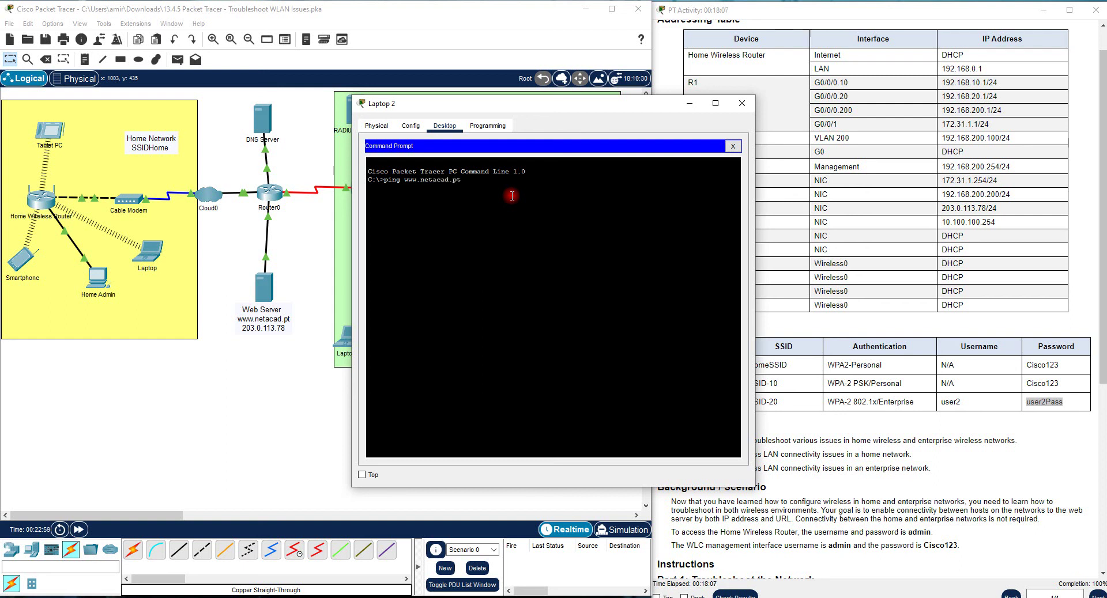
key(Return)
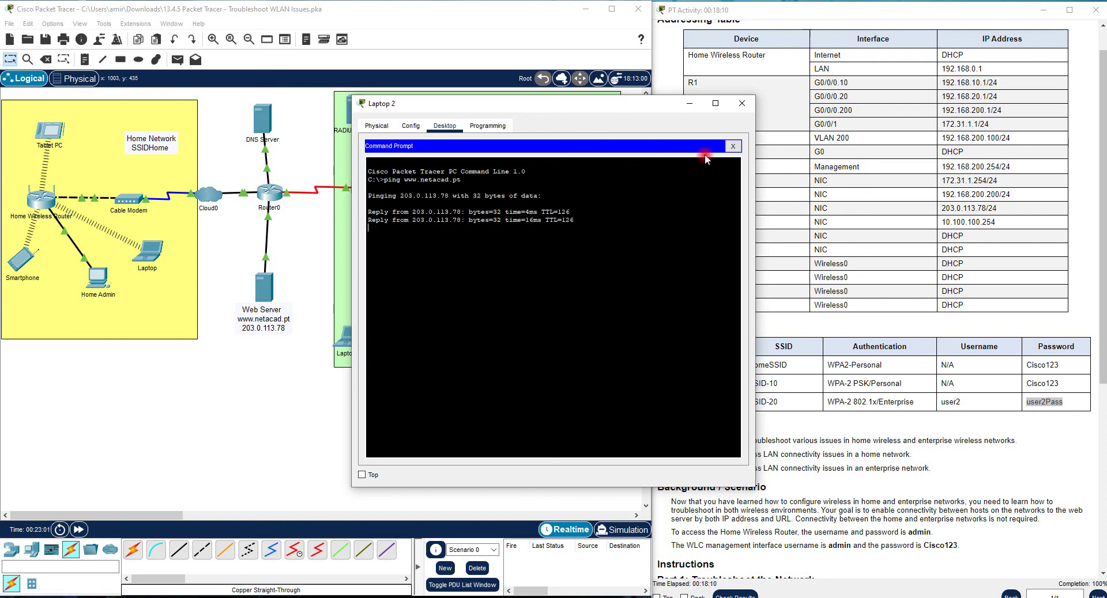
click(734, 146)
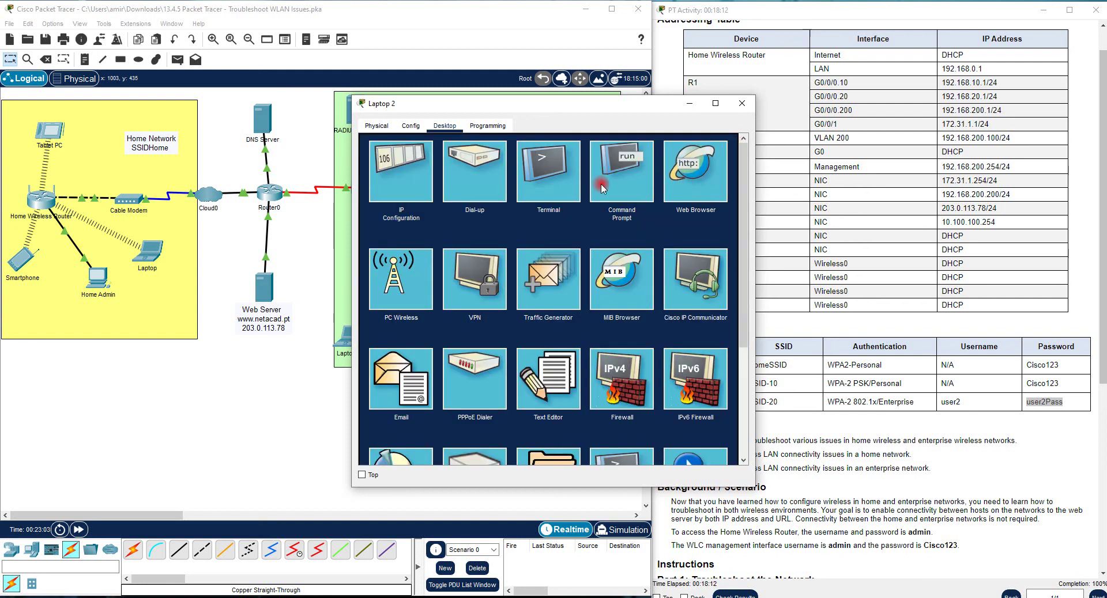
click(518, 166)
click(518, 162)
text(www.)
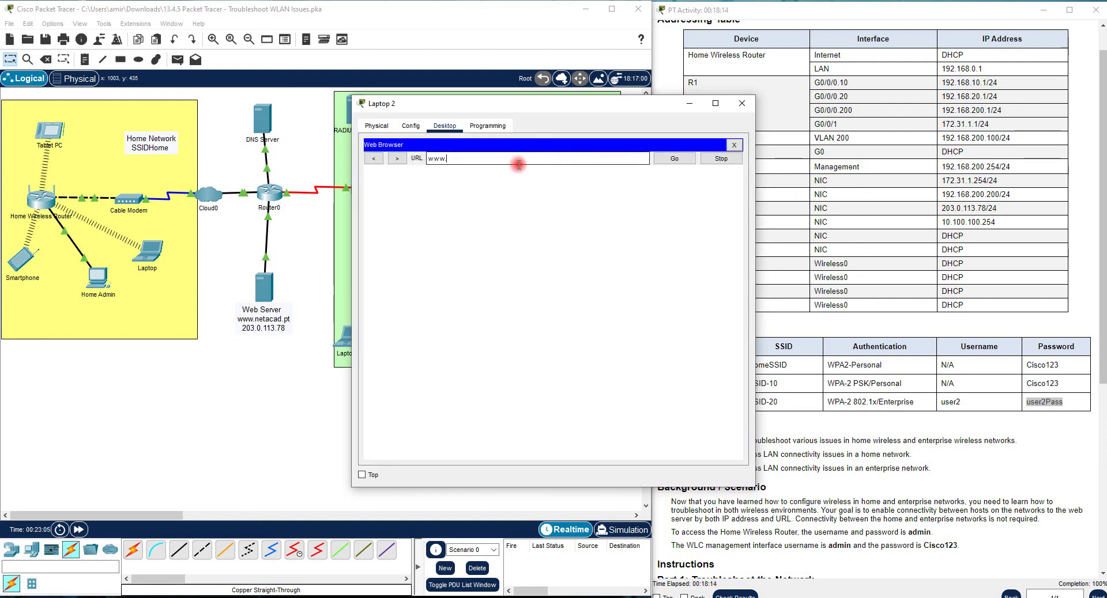
text(netacad.pt)
key(Return)
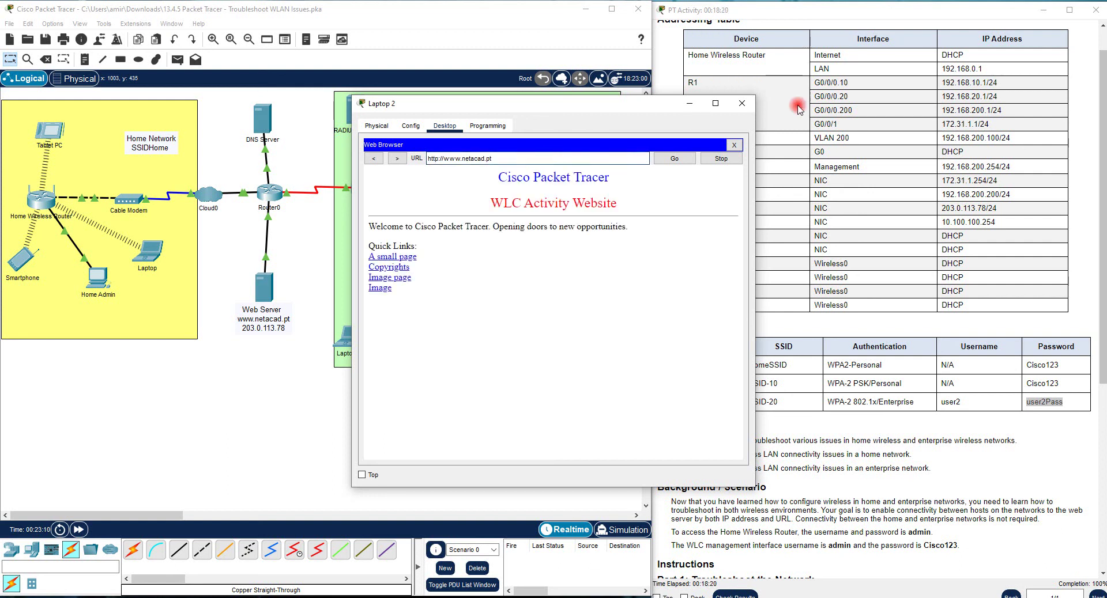
click(742, 103)
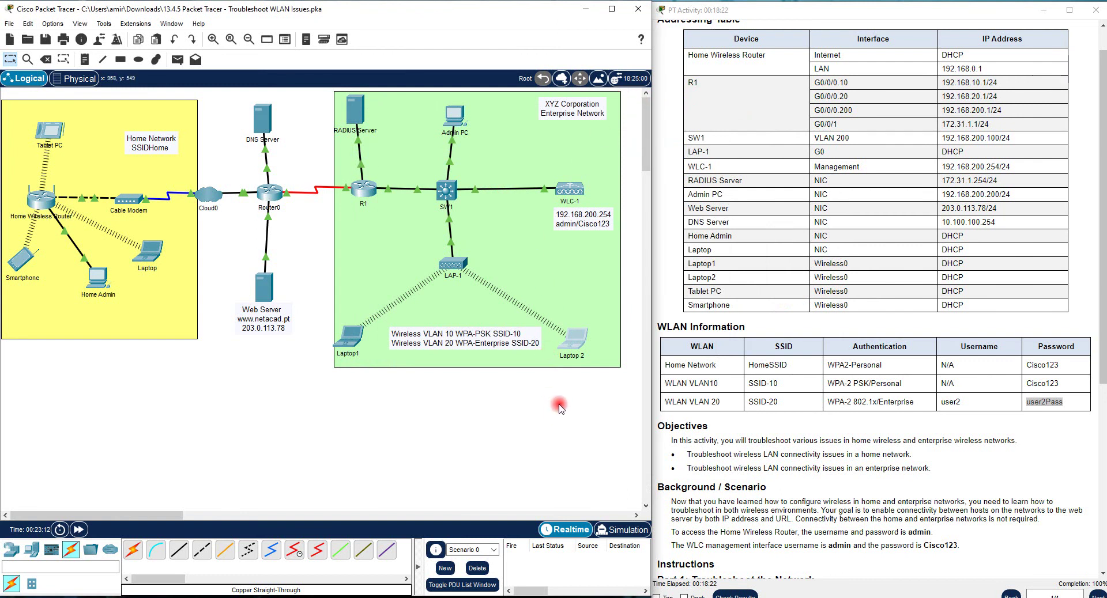